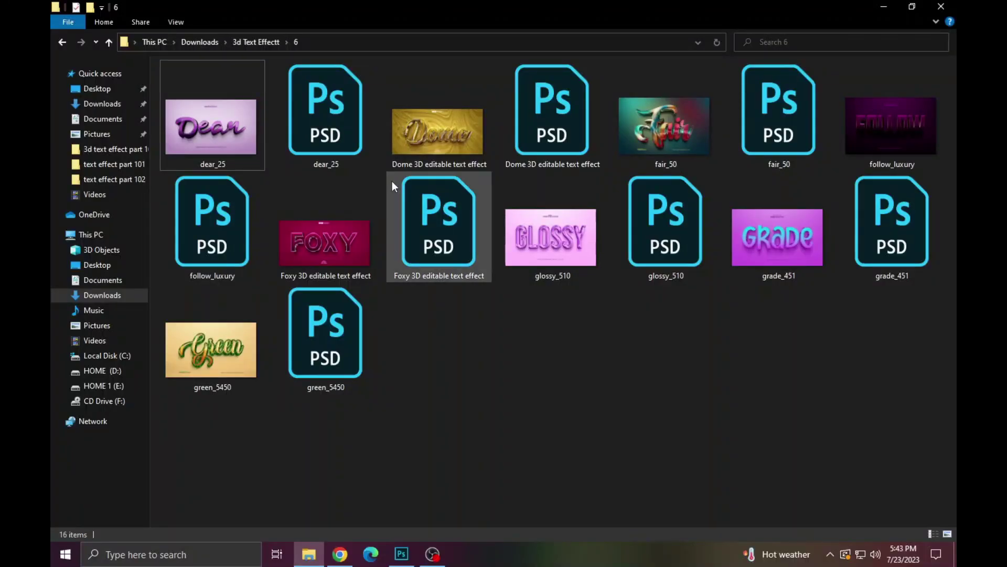
# Browse the template previews in the image viewer, from Dear through Dome, Fair, Follow, Foxy, Glossy, Grade and Green.
pyautogui.doubleClick(170, 134)
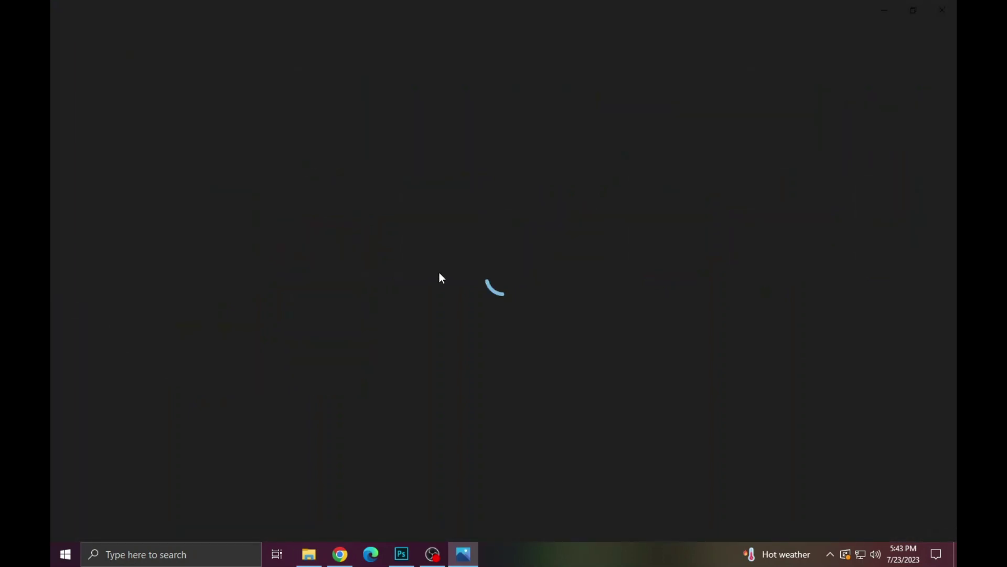
pyautogui.press('Right')
pyautogui.press('Right')
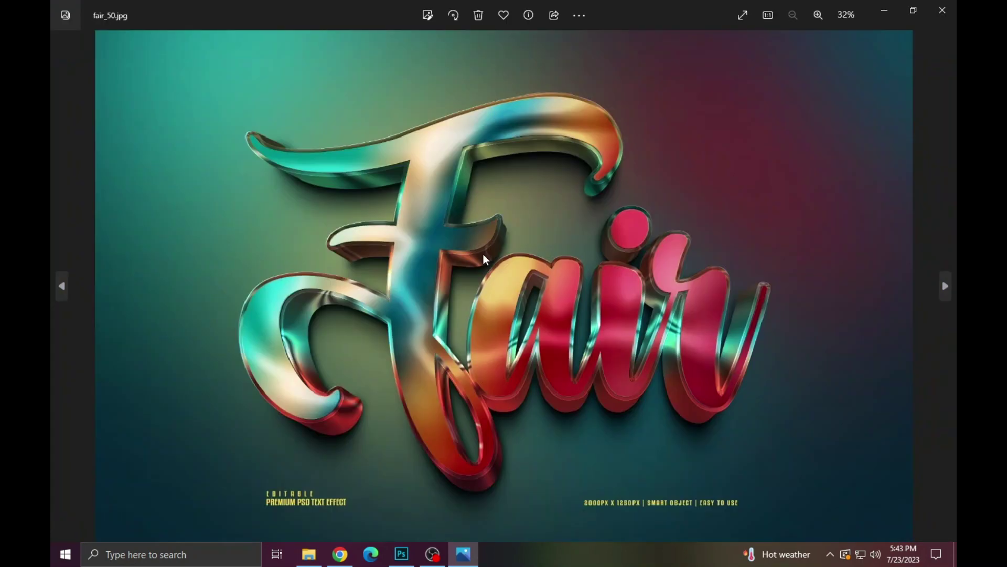
pyautogui.press('Right')
pyautogui.press('Right')
pyautogui.press('Right')
pyautogui.press('Right')
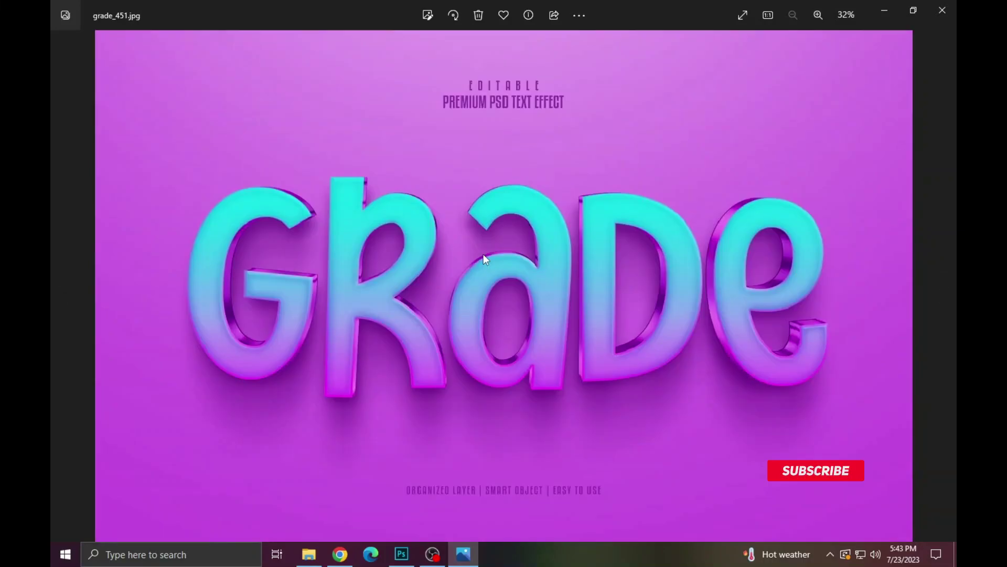
pyautogui.press('Right')
pyautogui.press('Left')
pyautogui.press('Left')
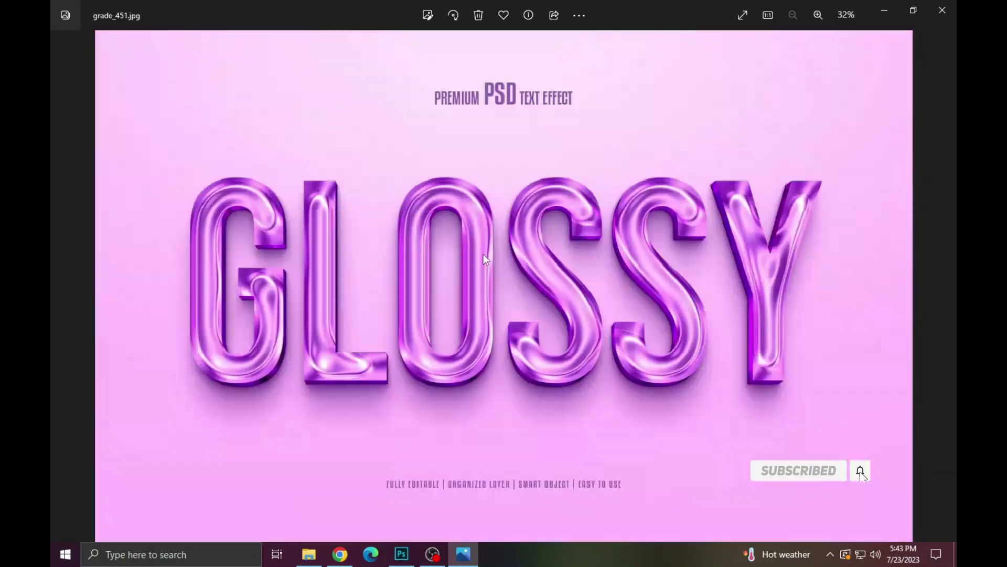
pyautogui.press('Left')
pyautogui.press('Left')
pyautogui.press('Left')
pyautogui.press('Left')
pyautogui.scroll(3, 398, 284)
pyautogui.scroll(-3, 396, 280)
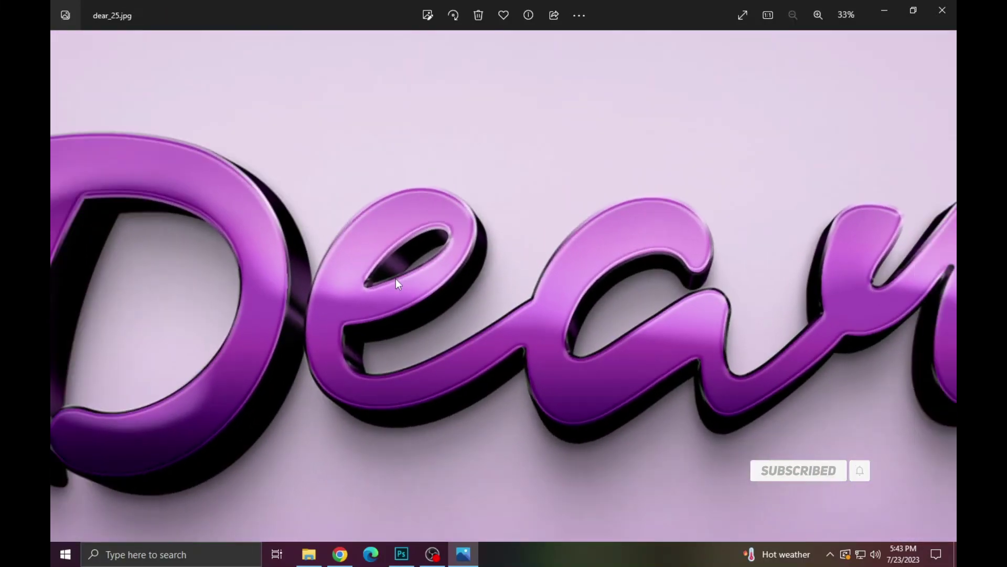
pyautogui.scroll(3, 501, 294)
pyautogui.press('Right')
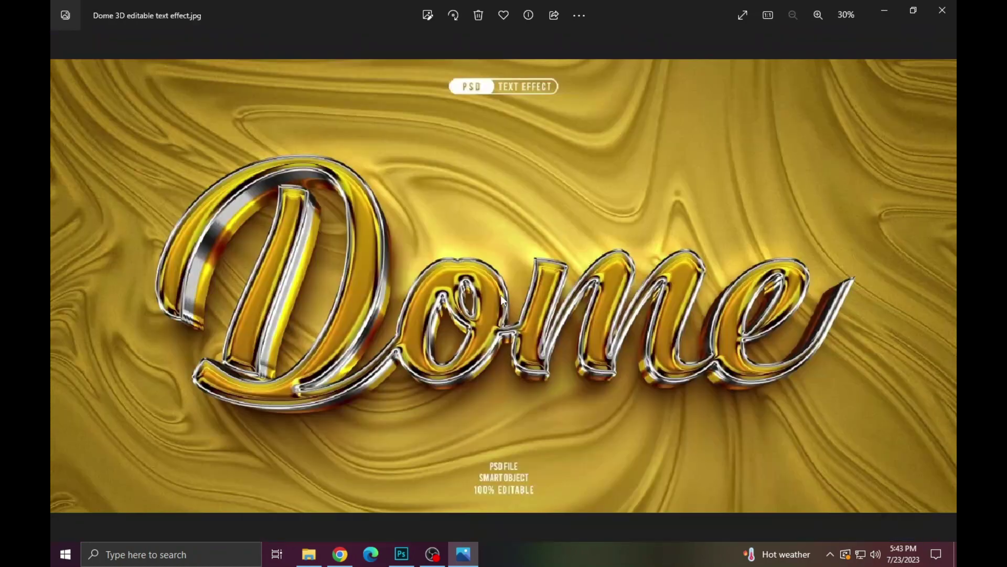
pyautogui.scroll(3, 547, 313)
pyautogui.scroll(-2, 546, 313)
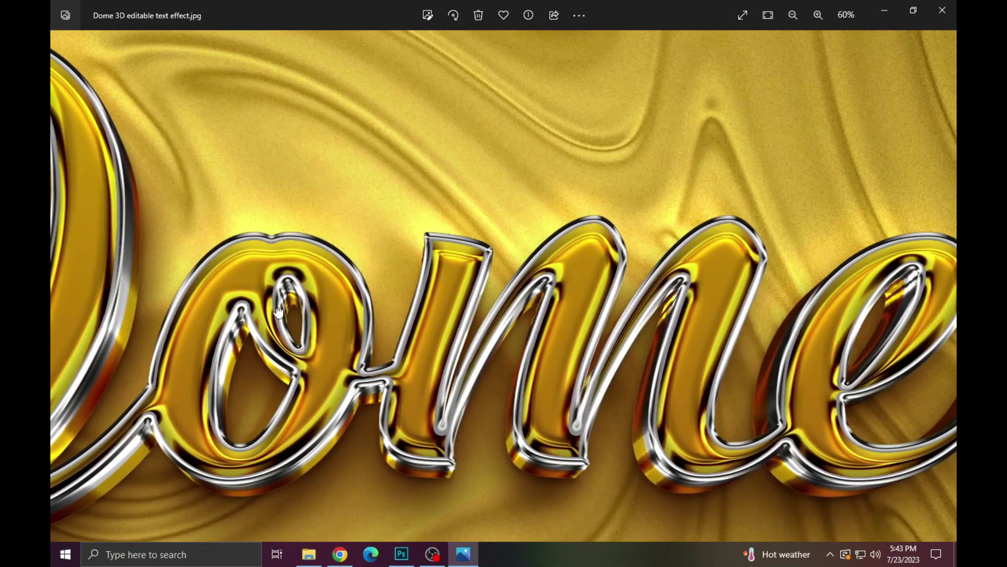
pyautogui.scroll(-1, 416, 322)
pyautogui.press('Right')
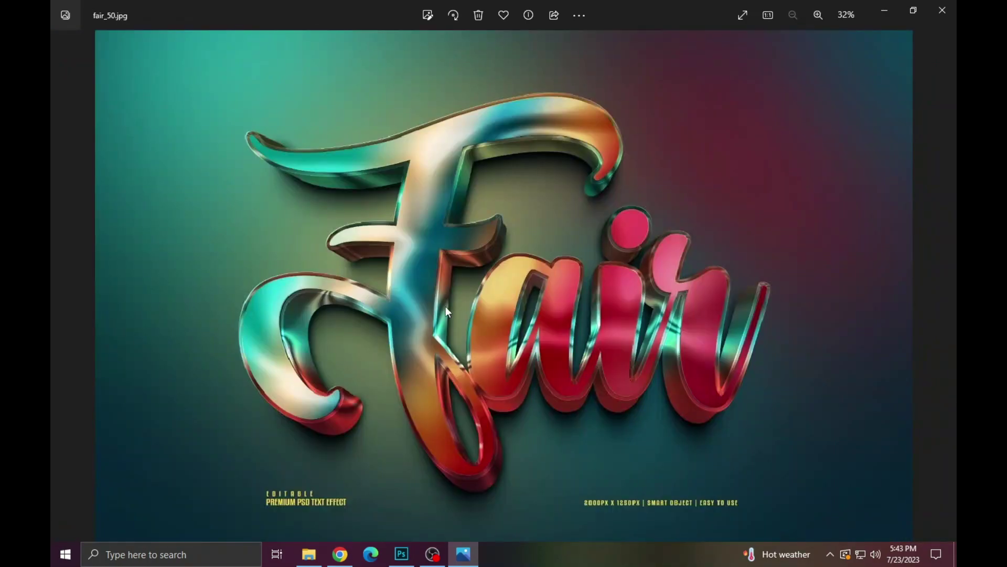
pyautogui.scroll(3, 445, 306)
pyautogui.scroll(-3, 456, 287)
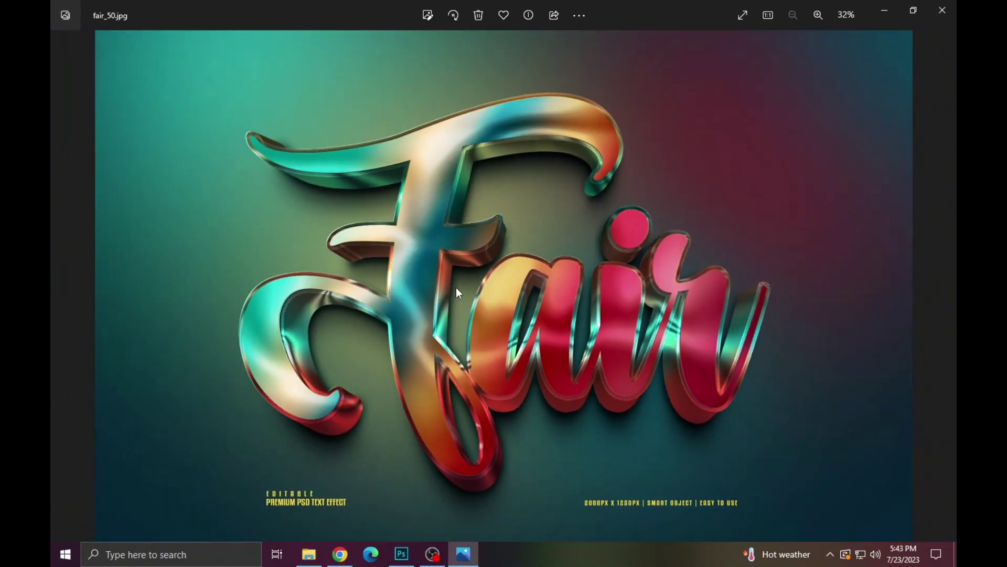
pyautogui.press('Right')
pyautogui.scroll(2, 461, 282)
pyautogui.scroll(1, 454, 282)
pyautogui.scroll(-3, 453, 282)
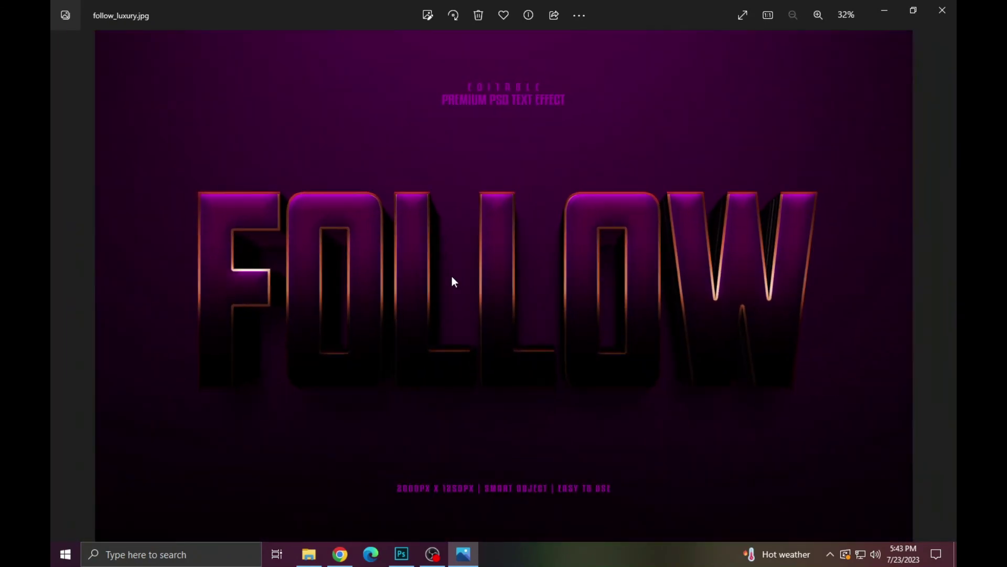
pyautogui.press('Right')
pyautogui.scroll(2, 454, 282)
pyautogui.scroll(2, 453, 279)
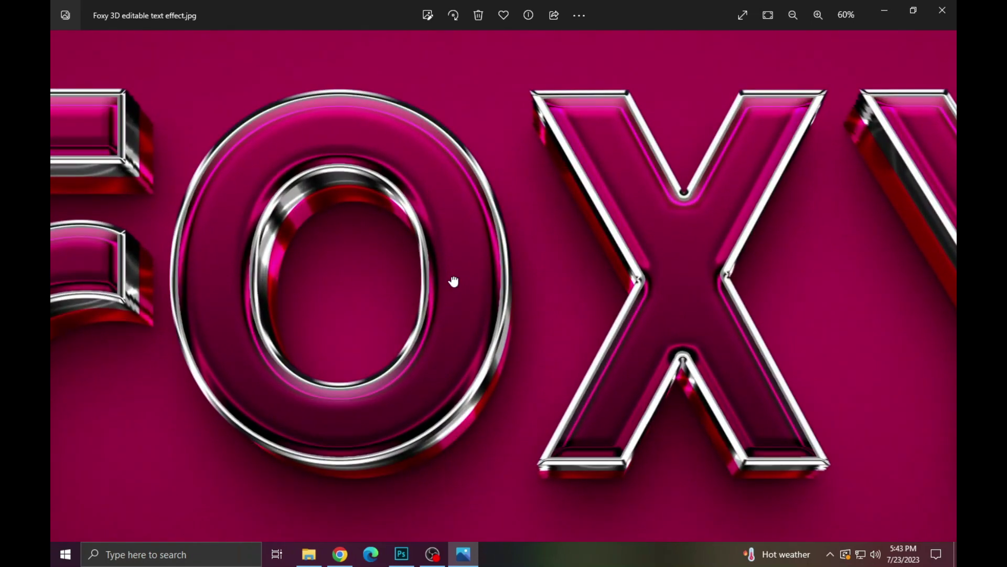
pyautogui.scroll(-4, 453, 278)
pyautogui.press('Right')
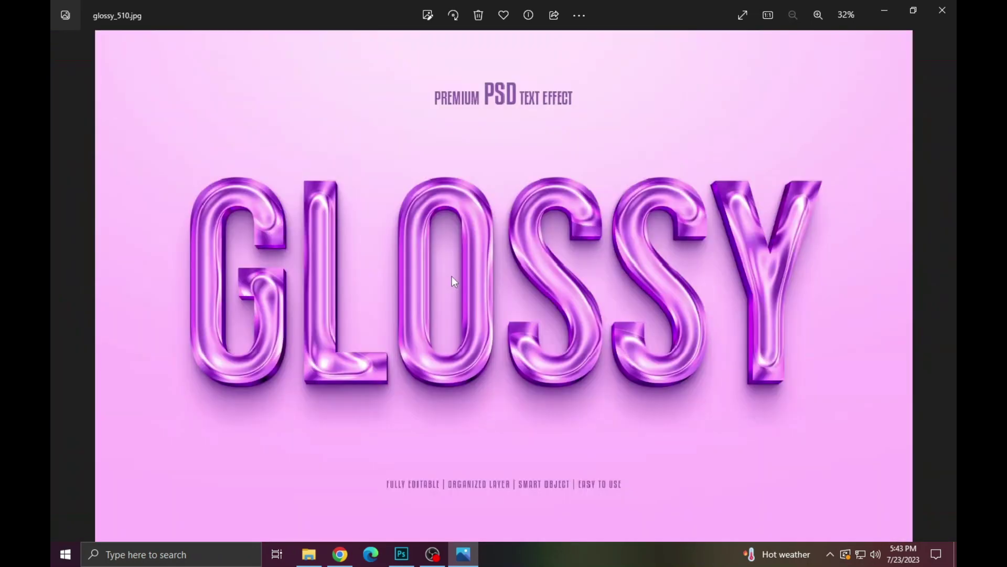
pyautogui.scroll(2, 453, 278)
pyautogui.scroll(-2, 452, 279)
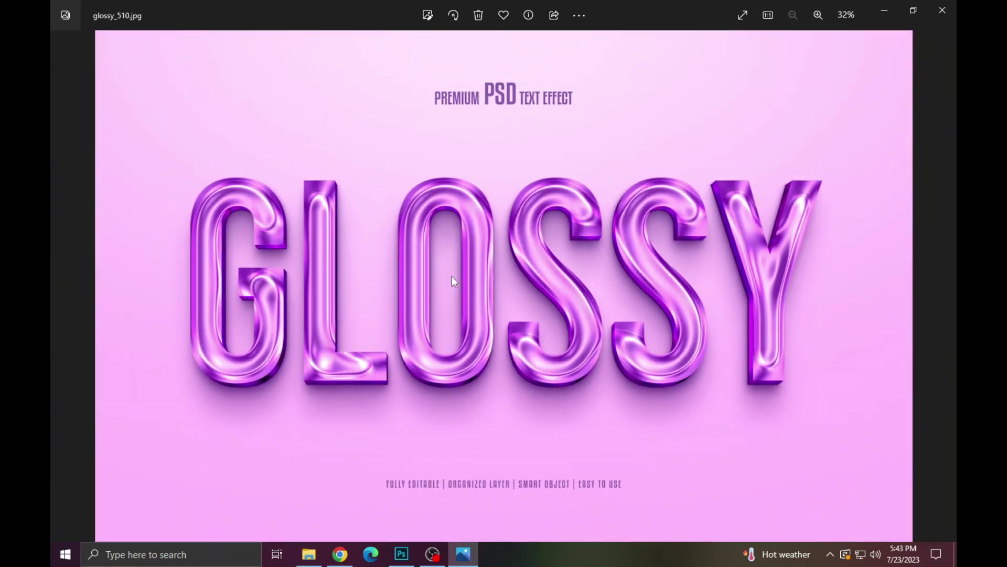
pyautogui.press('Right')
pyautogui.scroll(2, 453, 281)
pyautogui.scroll(-2, 454, 282)
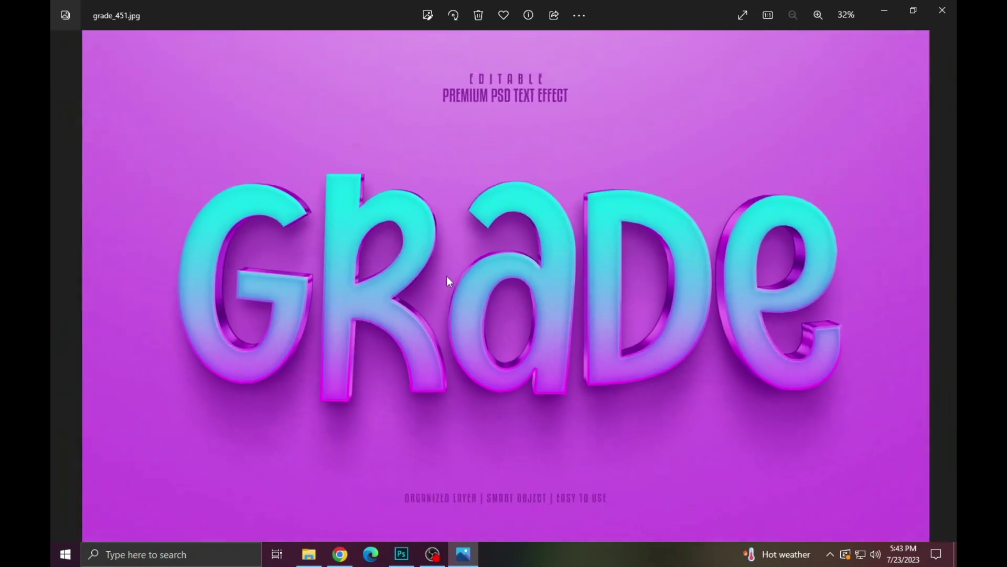
pyautogui.scroll(2, 344, 278)
pyautogui.scroll(-2, 344, 278)
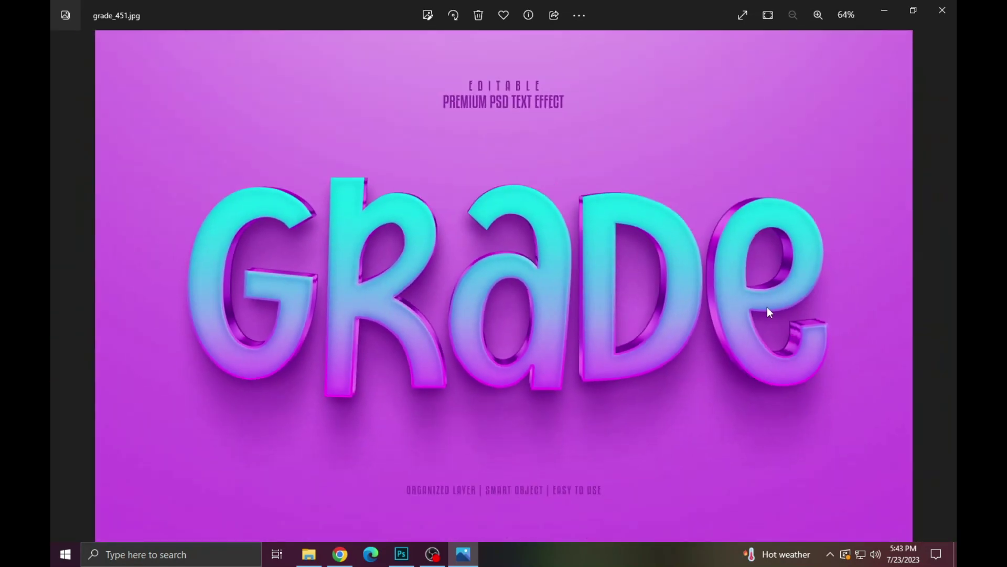
pyautogui.scroll(2, 767, 308)
pyautogui.press('Right')
pyautogui.scroll(2, 638, 310)
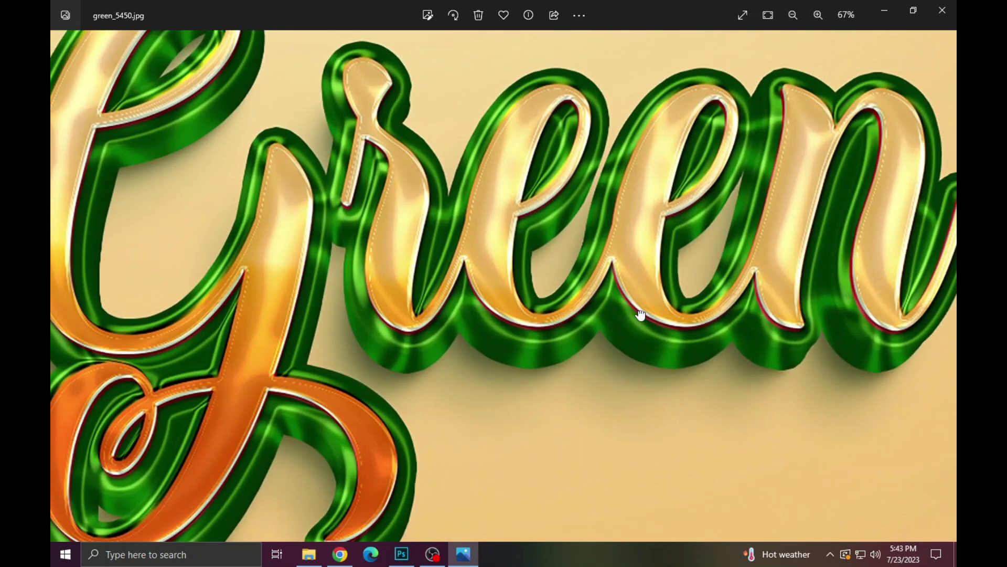
pyautogui.scroll(-2, 639, 311)
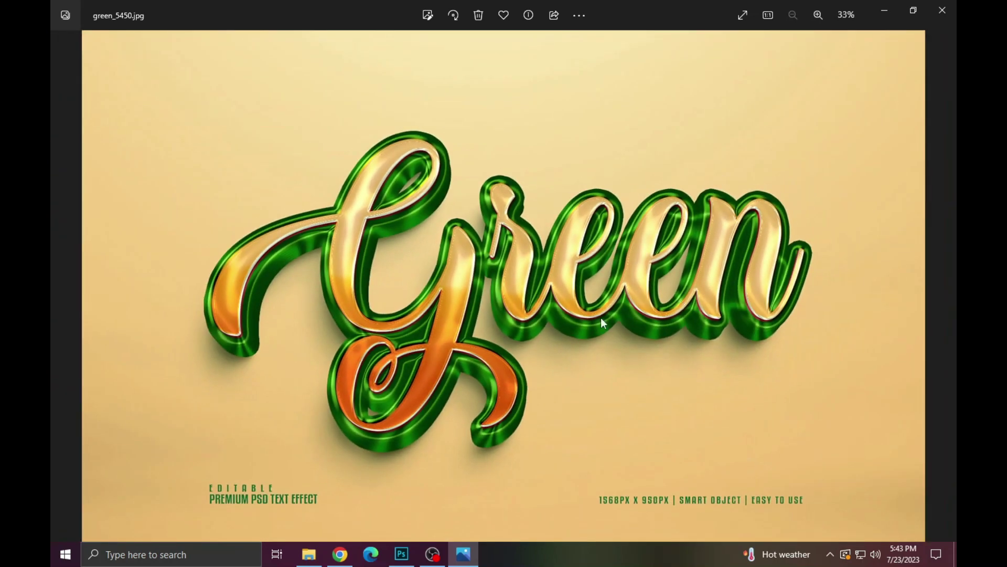
pyautogui.click(943, 10)
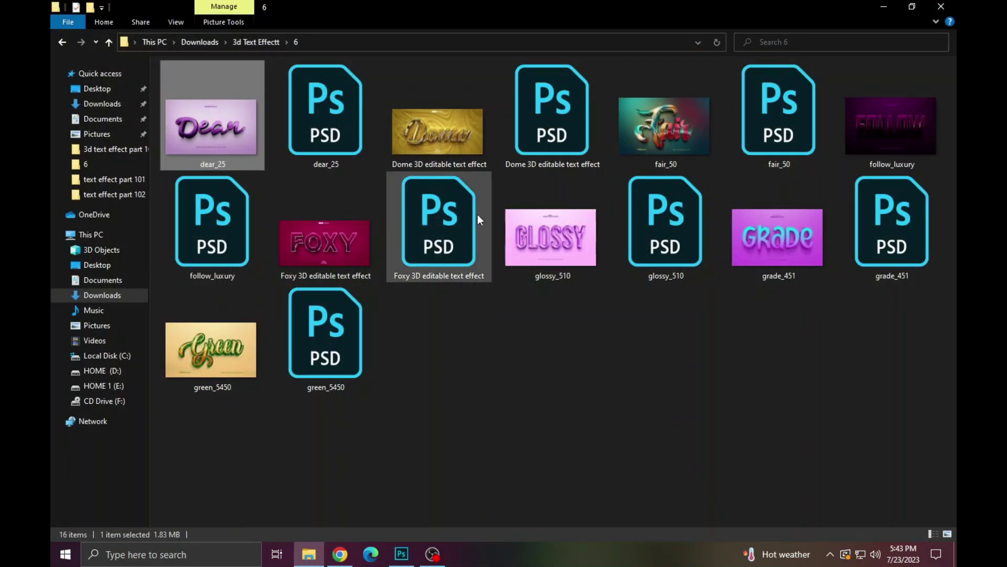
# Open dear_25.psd in Photoshop, skip the missing fonts, and open its Place Your Text Here smart object.
pyautogui.click(304, 113)
pyautogui.doubleClick(304, 113)
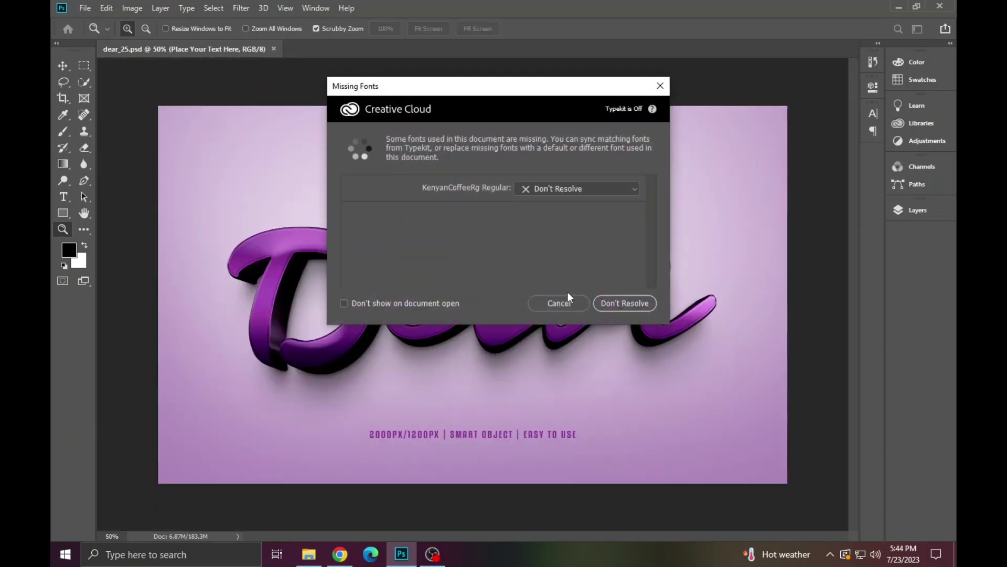
pyautogui.click(564, 306)
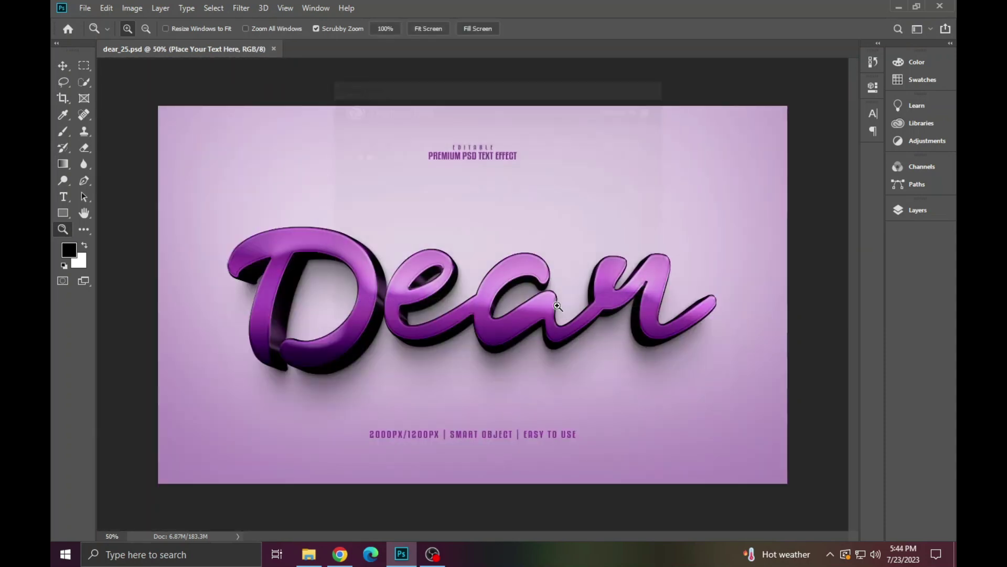
pyautogui.click(912, 211)
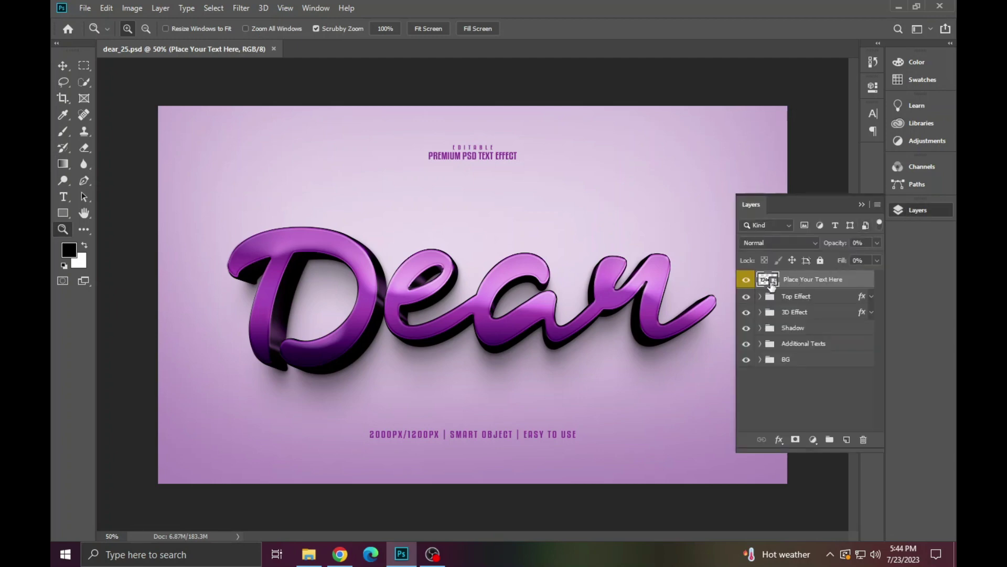
pyautogui.doubleClick(769, 280)
# Set the whole Dear text in the Nautilus Pompilius script font.
pyautogui.click(546, 303)
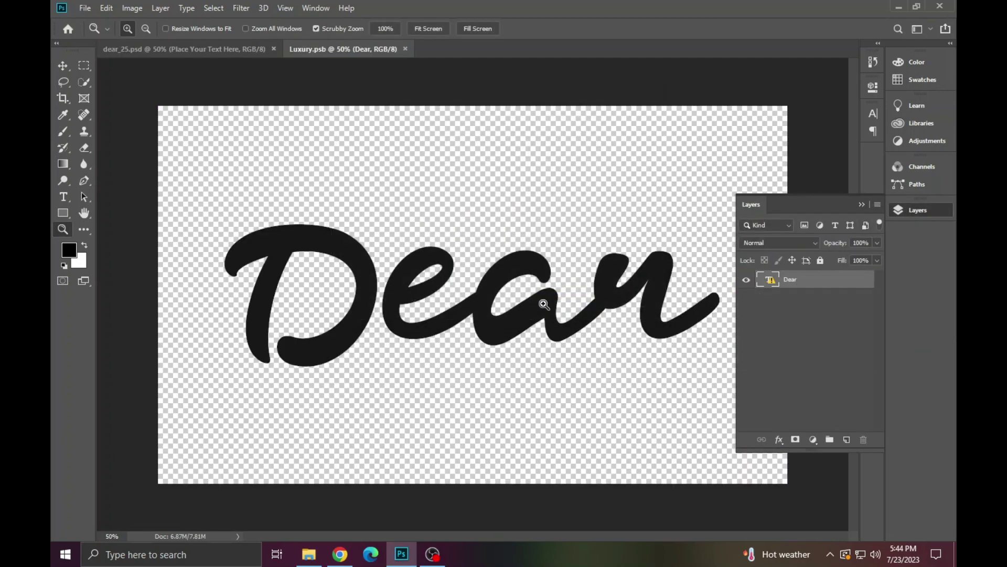
pyautogui.click(63, 197)
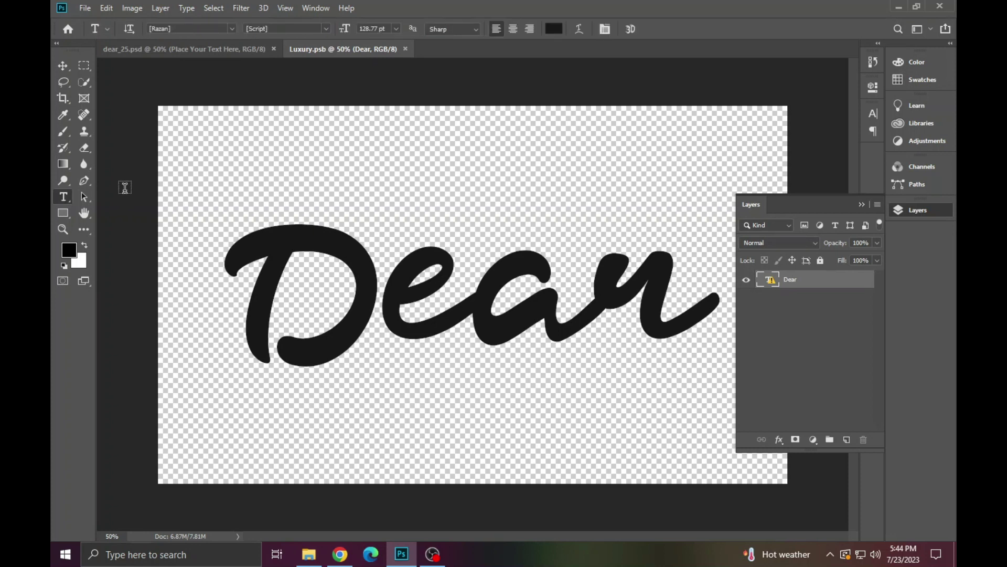
pyautogui.click(309, 267)
pyautogui.click(470, 238)
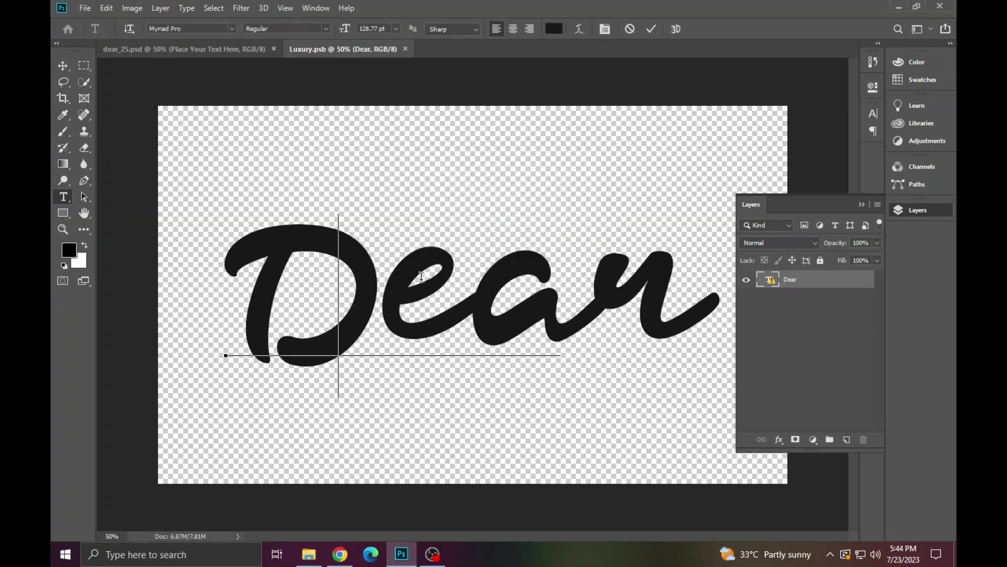
pyautogui.hotkey('ctrl', 'a')
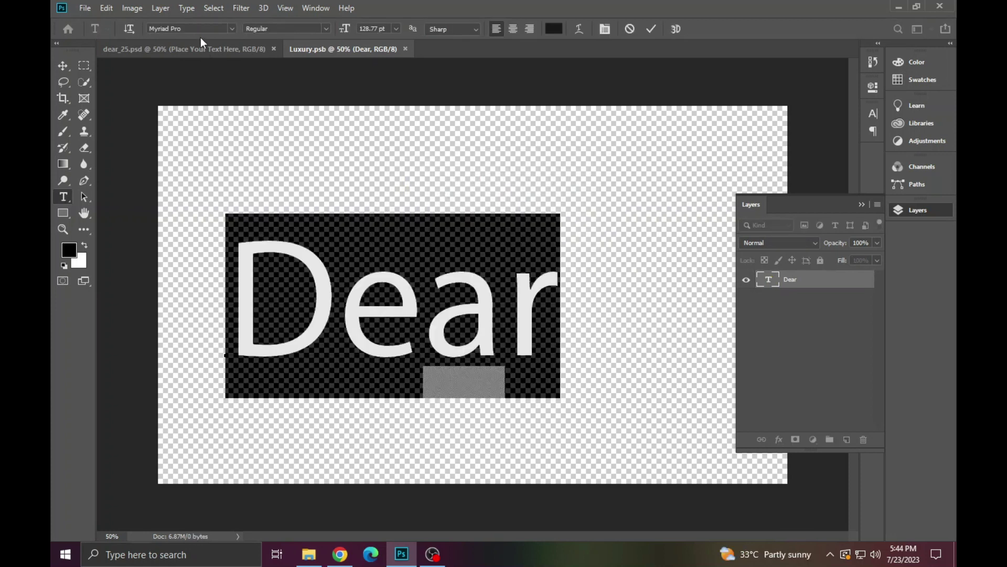
pyautogui.click(201, 29)
pyautogui.write('NA Lovely Arrow')
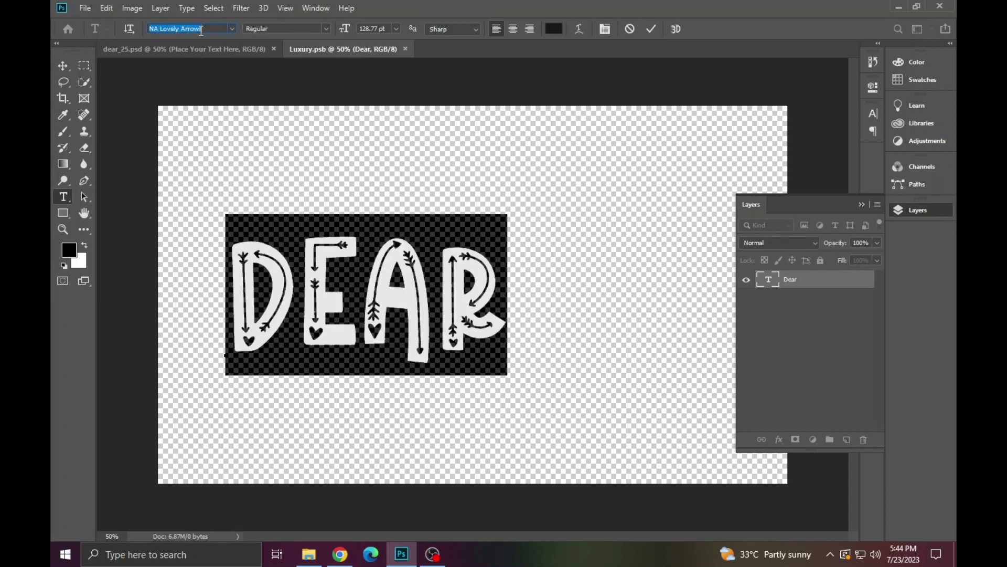
pyautogui.press('Down')
pyautogui.press('Down')
pyautogui.press('Down')
pyautogui.press('Down')
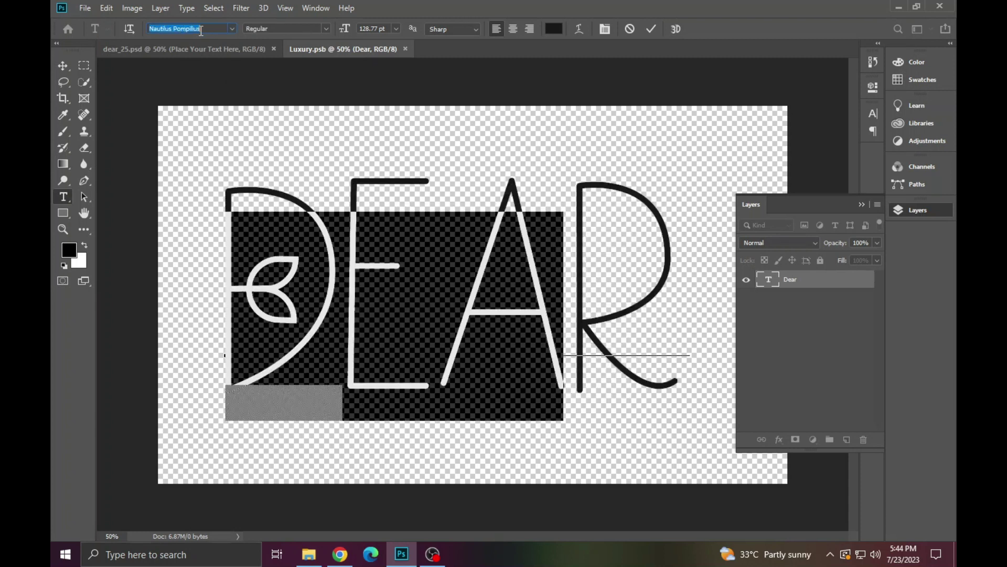
pyautogui.press('Down')
pyautogui.press('Up')
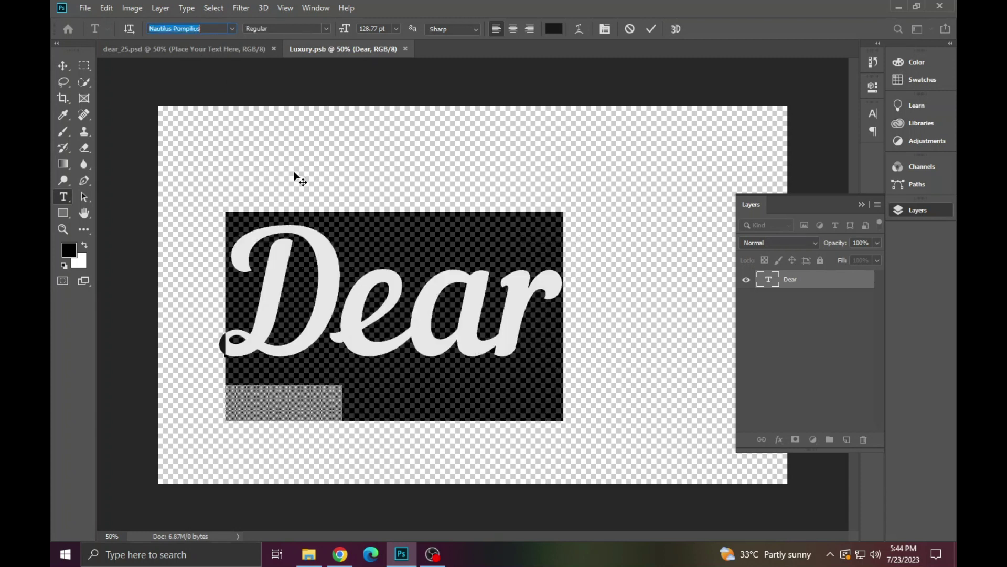
# Move the Dear text to the canvas centre, commit, and save Luxury.psb.
pyautogui.moveTo(425, 300); pyautogui.dragTo(488, 303)
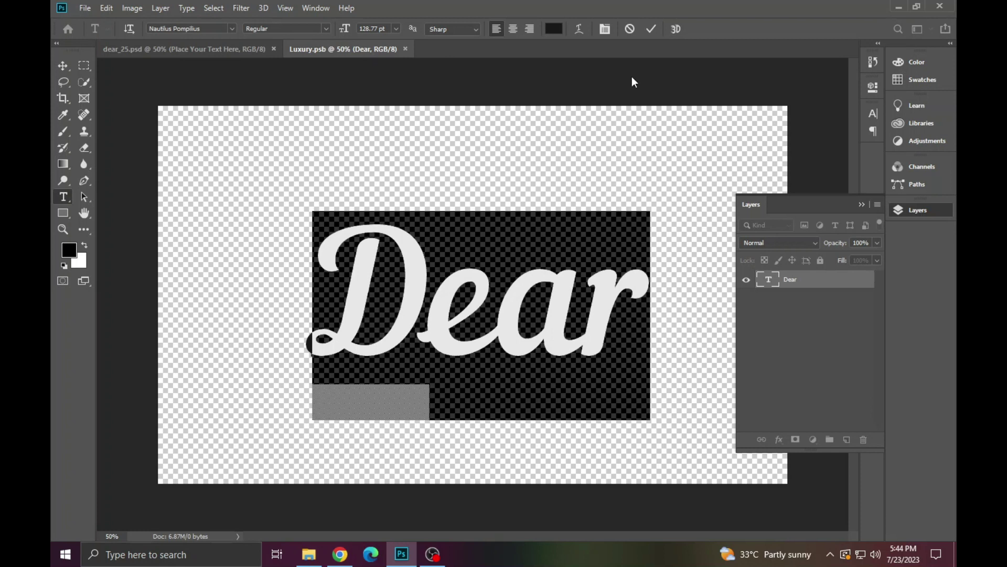
pyautogui.click(651, 29)
pyautogui.click(85, 7)
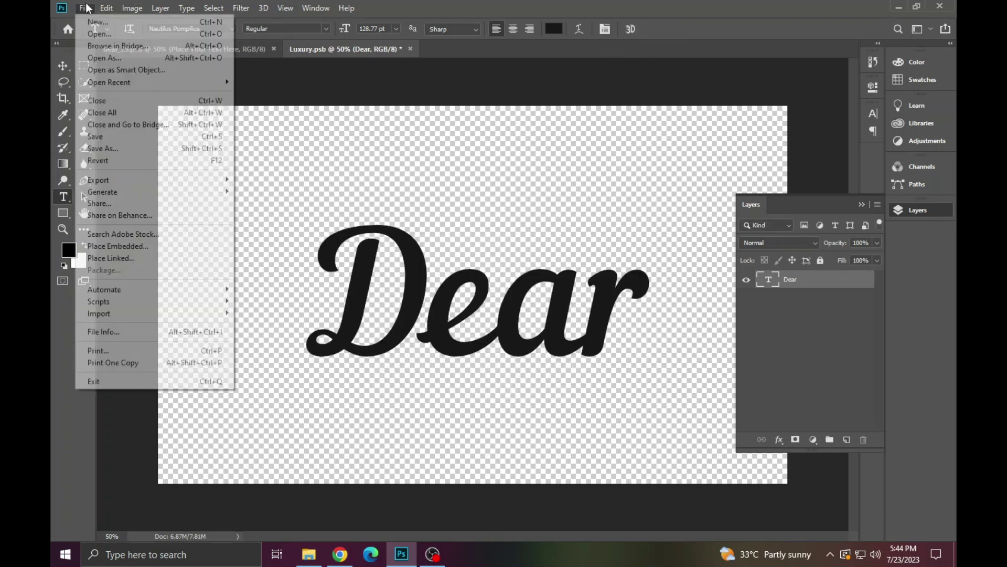
pyautogui.click(103, 134)
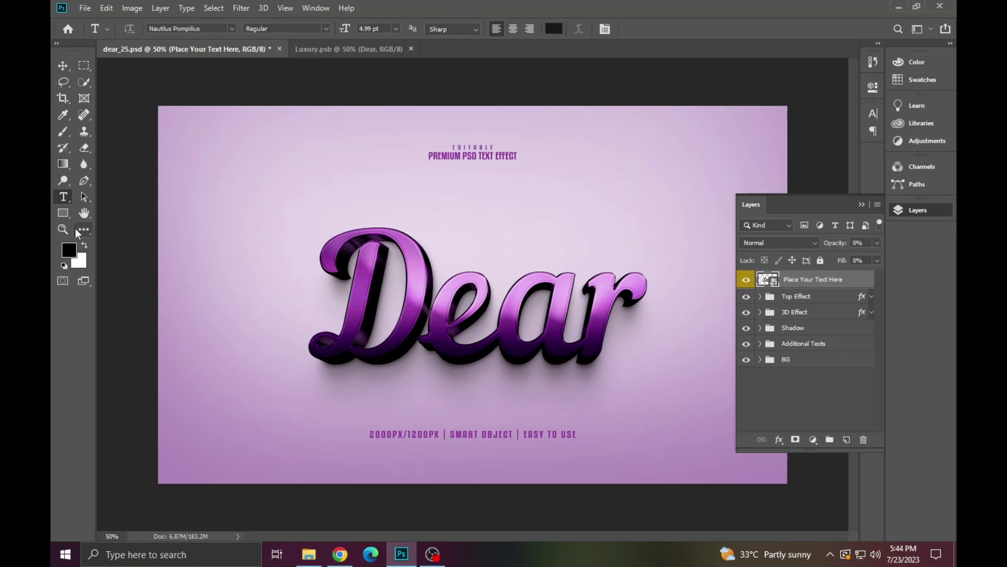
# Zoom in on the purple Dear effect, then fit it on screen.
pyautogui.click(63, 228)
pyautogui.click(518, 301)
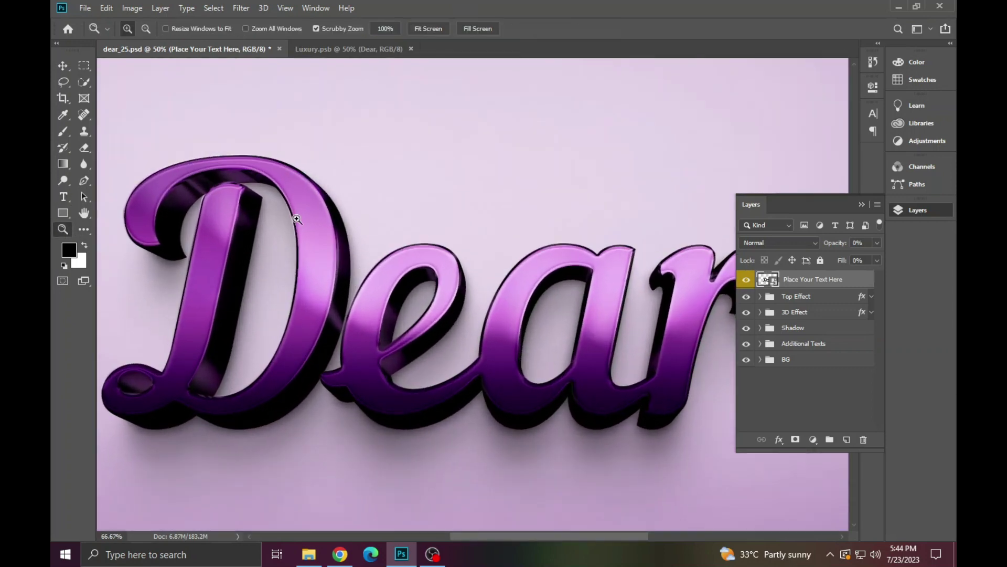
pyautogui.rightClick(297, 219)
pyautogui.click(309, 219)
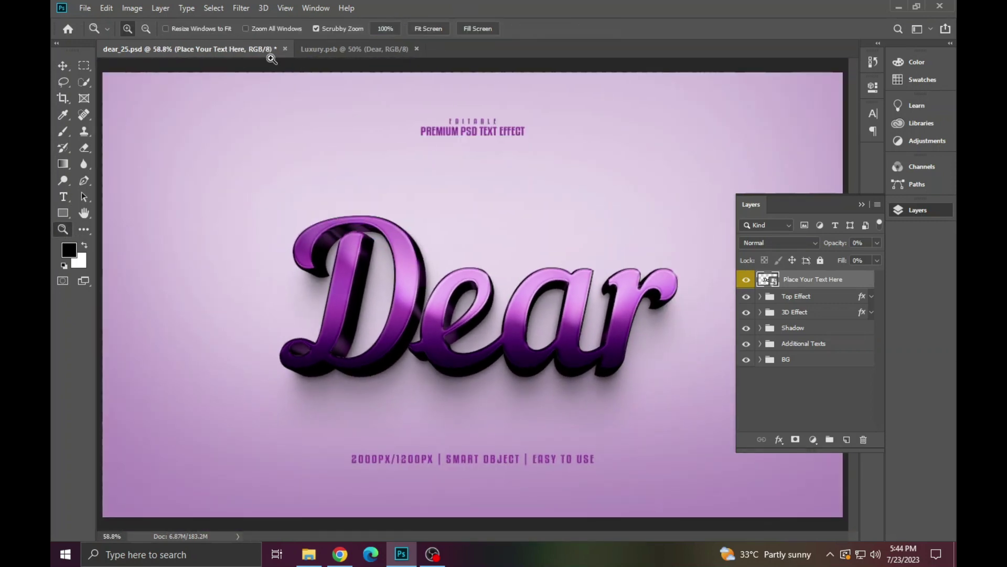
# Close dear_25.psd without saving and return to the template folder.
pyautogui.click(285, 48)
pyautogui.click(497, 209)
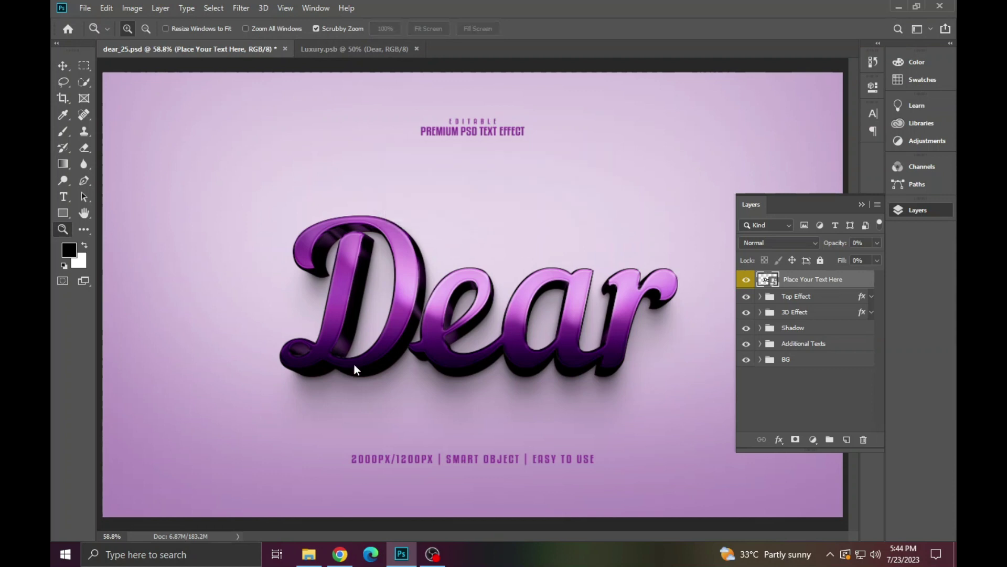
pyautogui.click(308, 559)
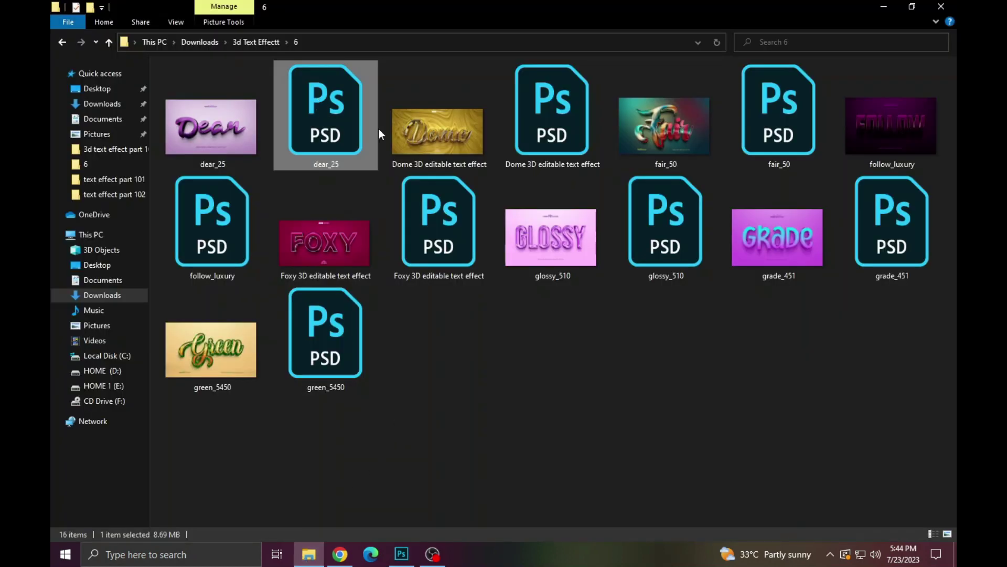
# Open the Dome 3D template, skip missing fonts, fit it on screen, and open its text smart object.
pyautogui.doubleClick(521, 156)
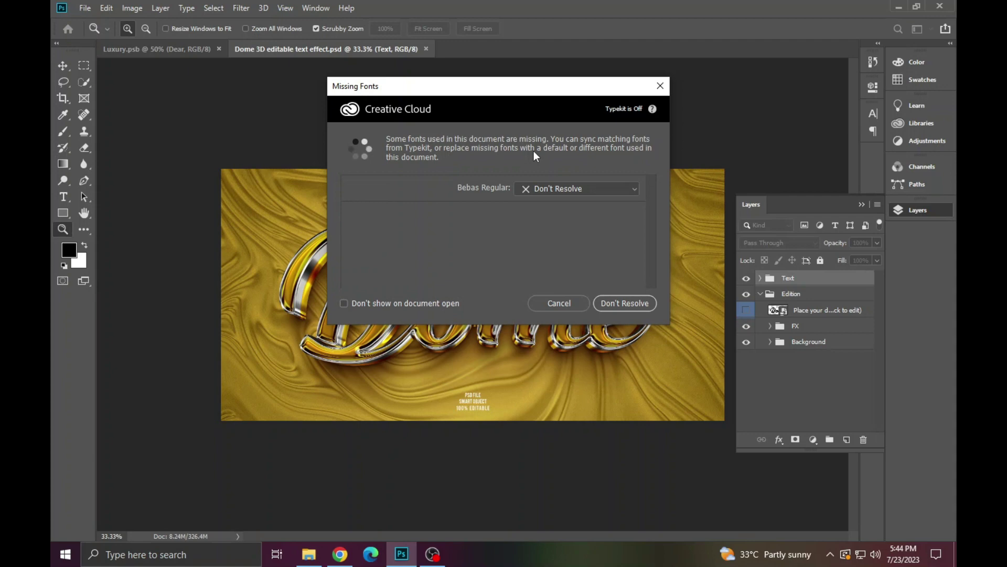
pyautogui.click(552, 303)
pyautogui.click(422, 258)
pyautogui.rightClick(423, 259)
pyautogui.click(446, 265)
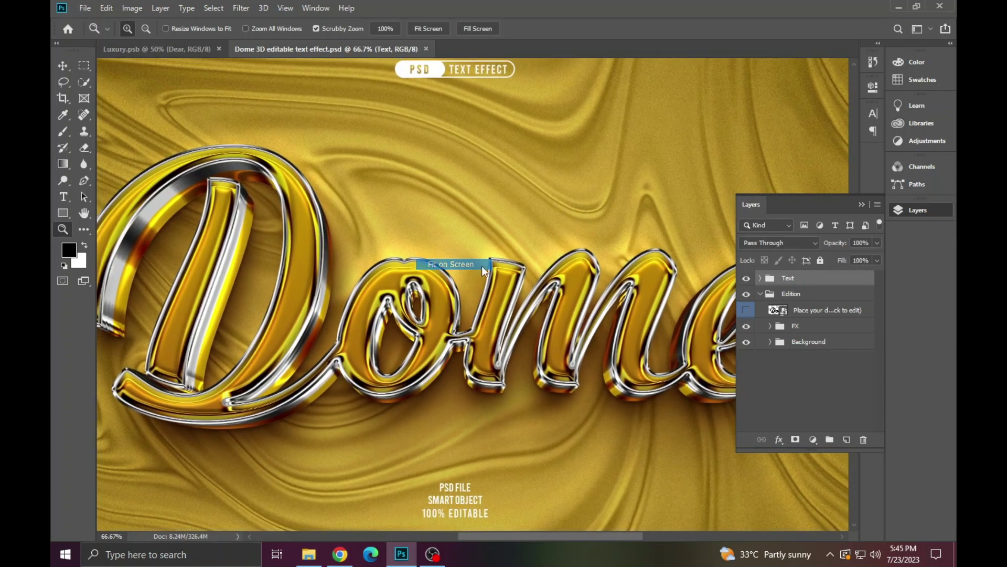
pyautogui.doubleClick(781, 310)
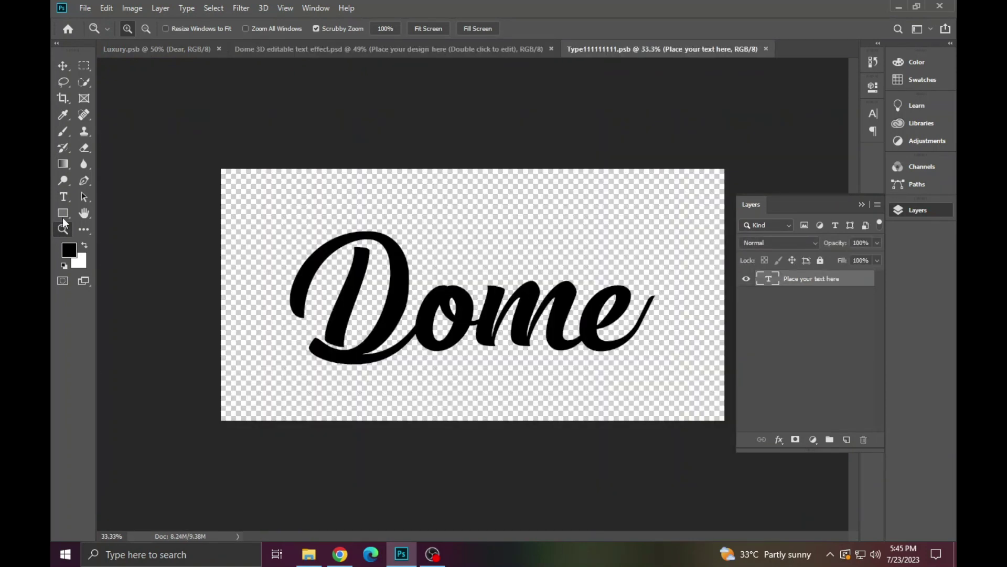
# Replace the Dome text with 'Duaa' and save the smart object.
pyautogui.click(64, 197)
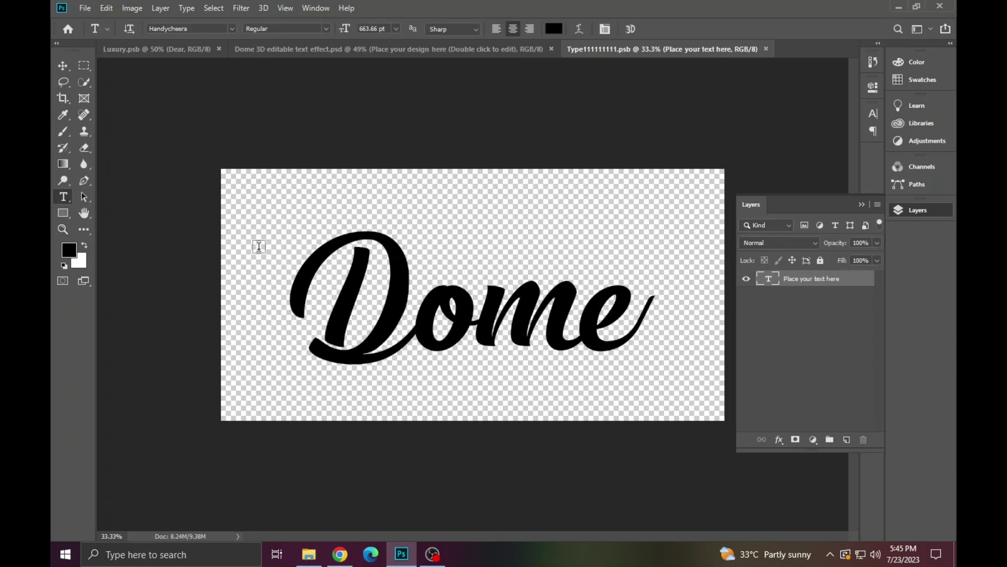
pyautogui.click(495, 335)
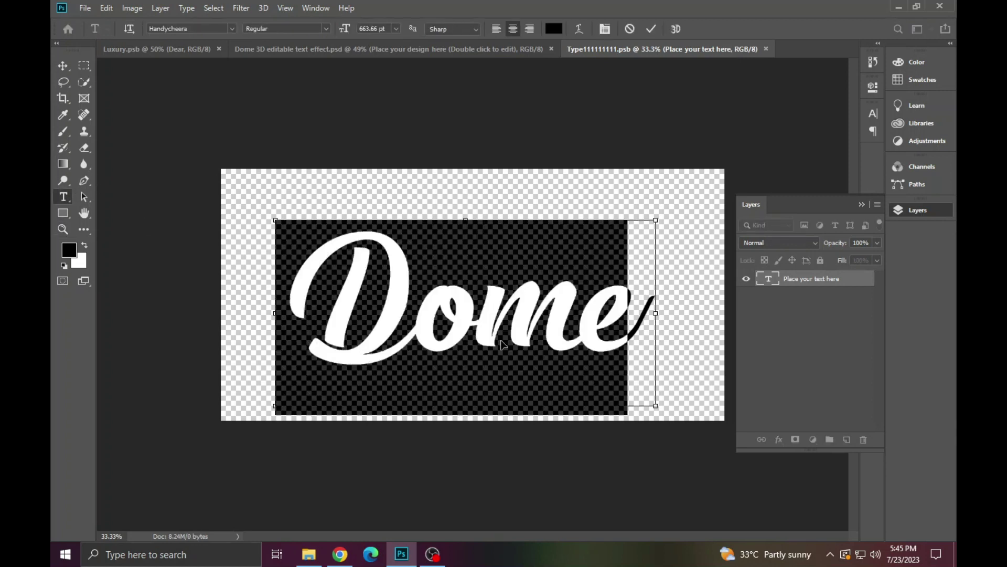
pyautogui.hotkey('ctrl', 'a')
pyautogui.write('D')
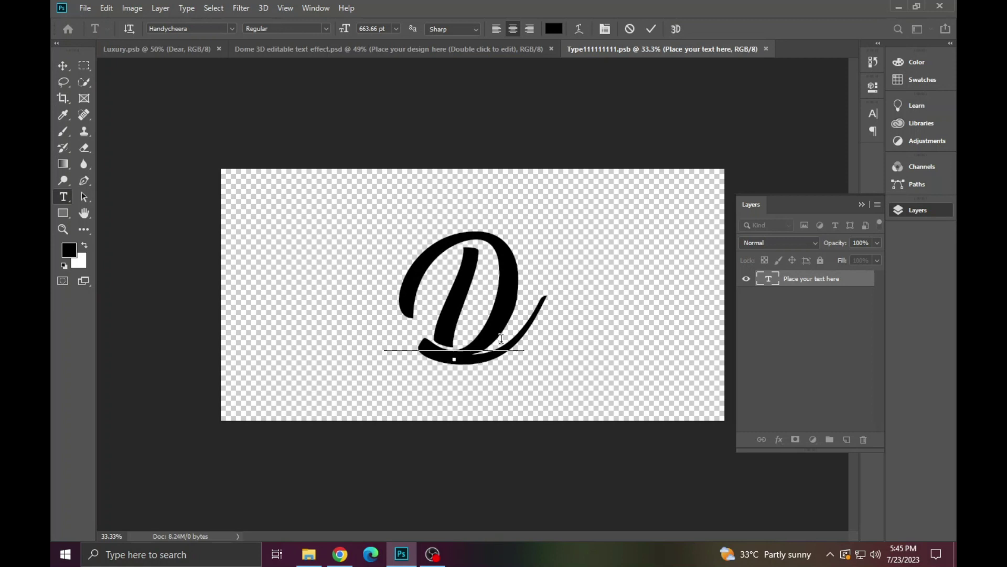
pyautogui.write('u')
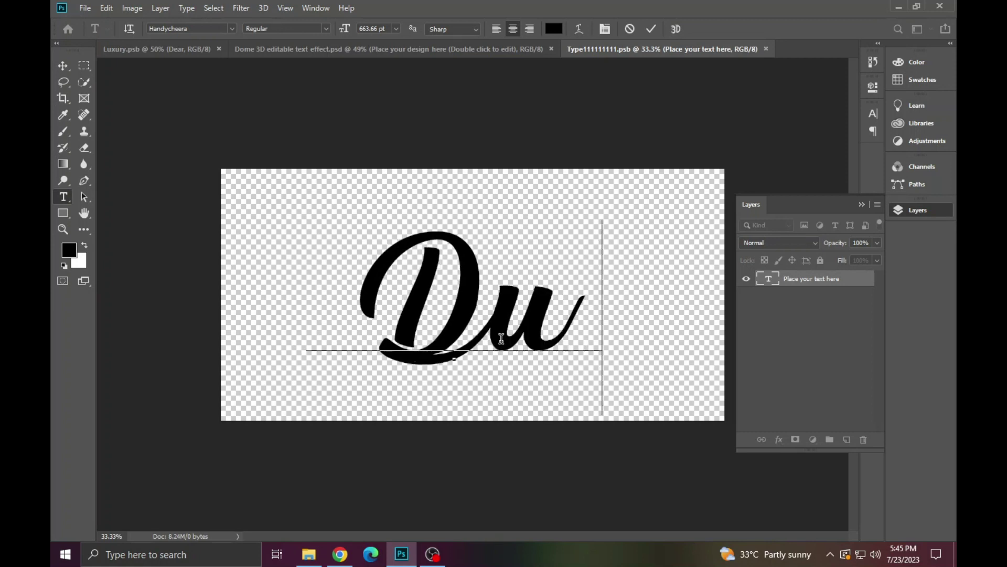
pyautogui.write('aa')
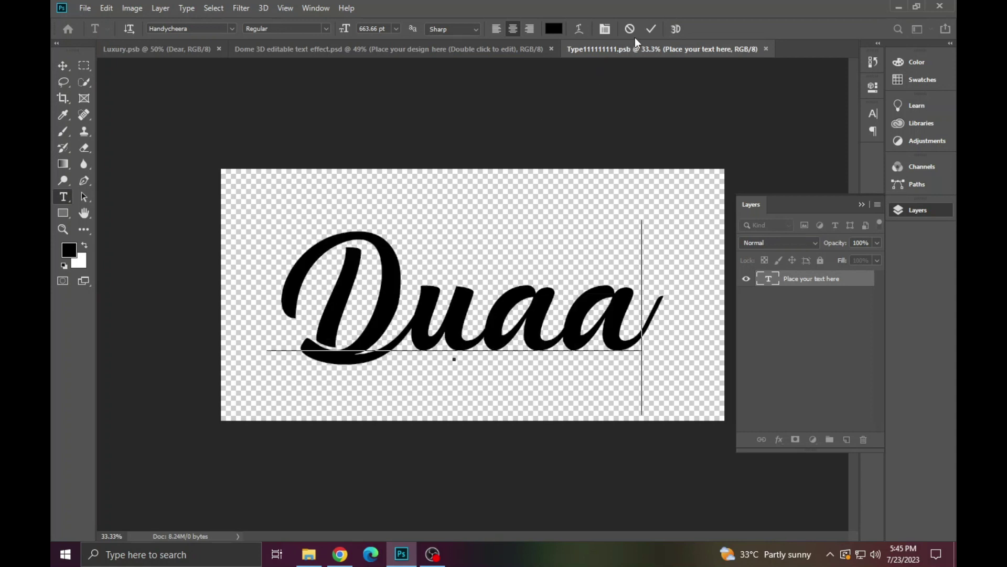
pyautogui.click(651, 29)
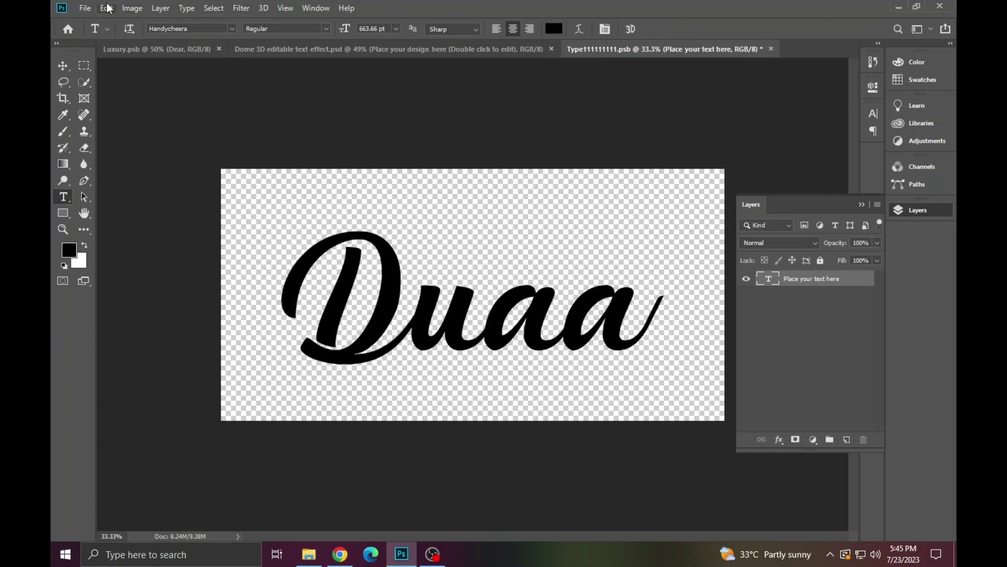
pyautogui.click(85, 8)
pyautogui.click(110, 136)
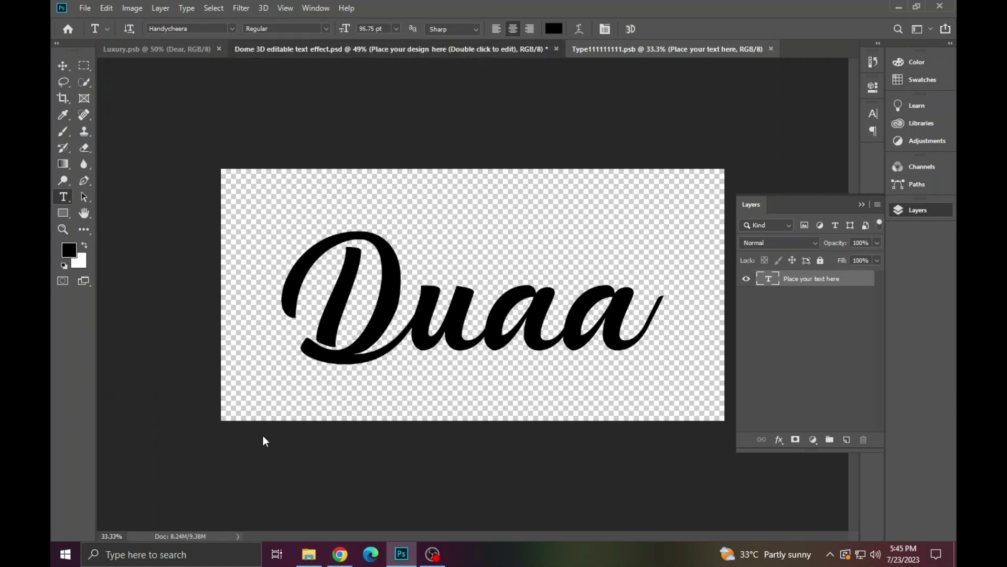
# Back in the Dome template, zoom in on the Duaa artwork, fit it on screen, and hide Layers.
pyautogui.hotkey('ctrl', 'shift', 'Tab')
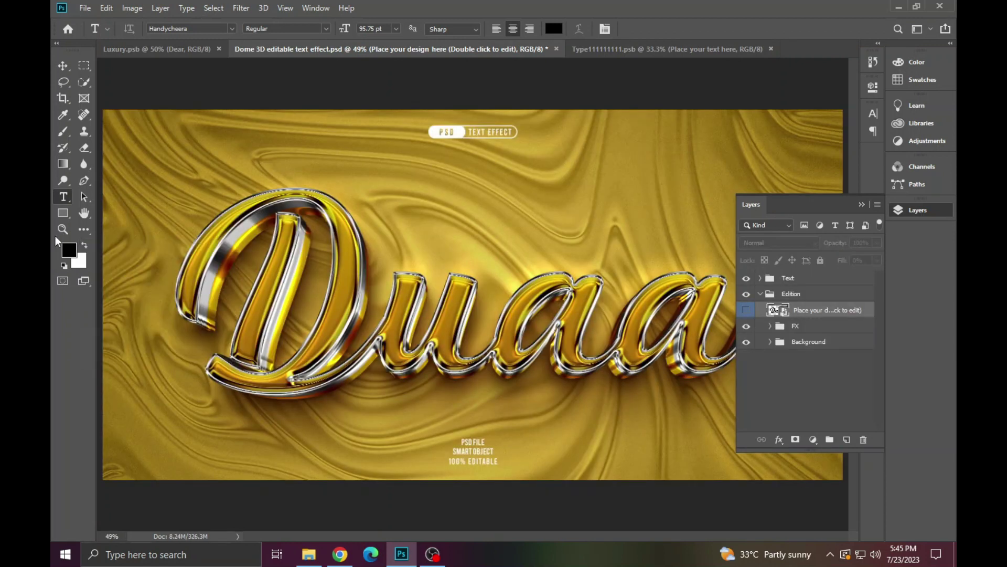
pyautogui.click(63, 229)
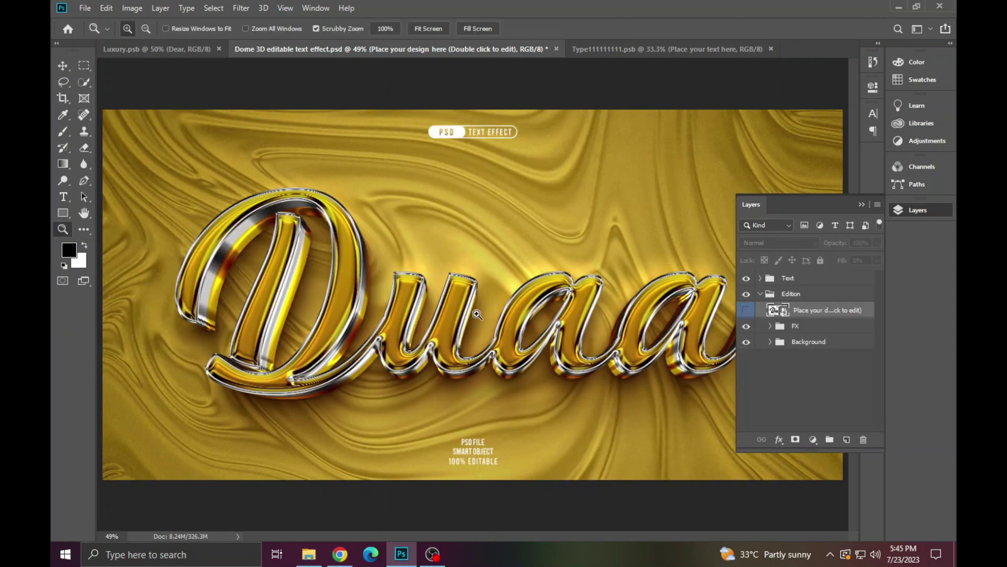
pyautogui.click(367, 289)
pyautogui.rightClick(273, 247)
pyautogui.click(294, 254)
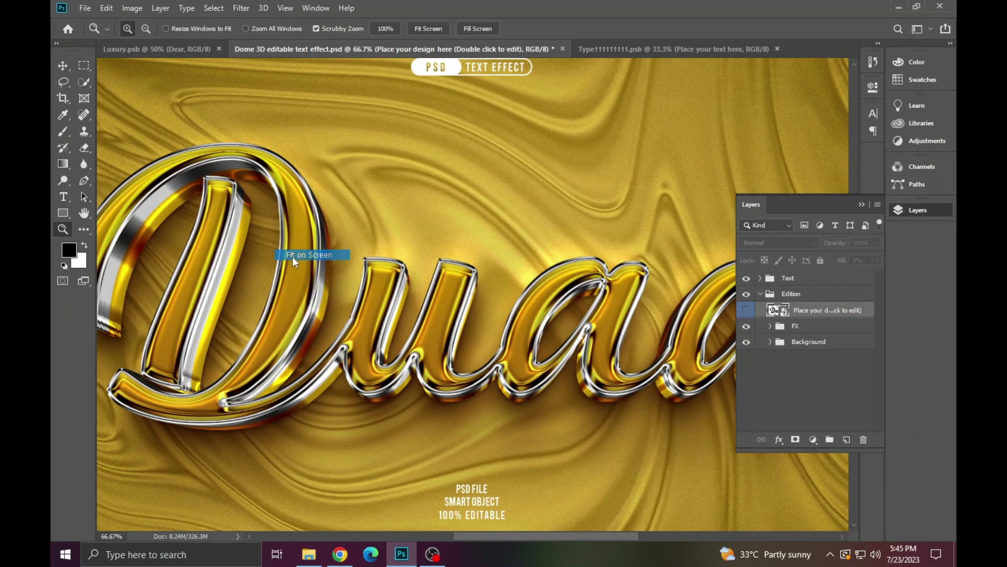
pyautogui.click(917, 214)
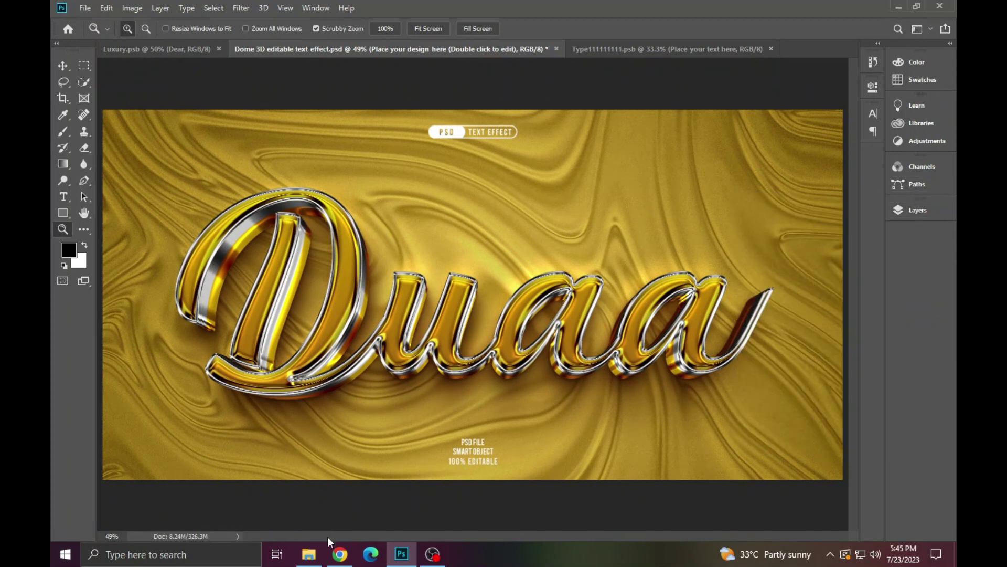
# Preview fair_50.jpg in the image viewer, then open the fair_50 PSD in Photoshop.
pyautogui.click(310, 552)
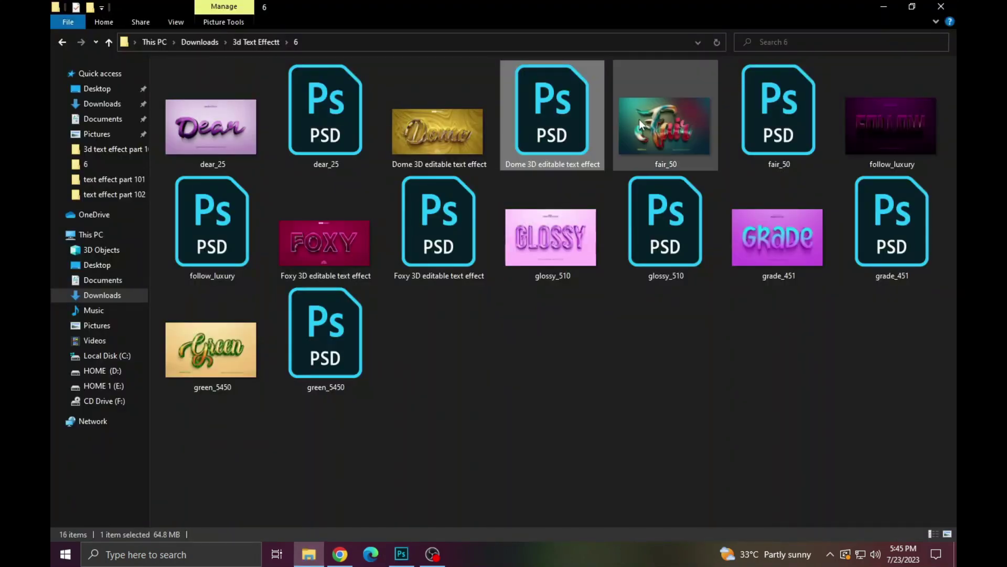
pyautogui.doubleClick(678, 122)
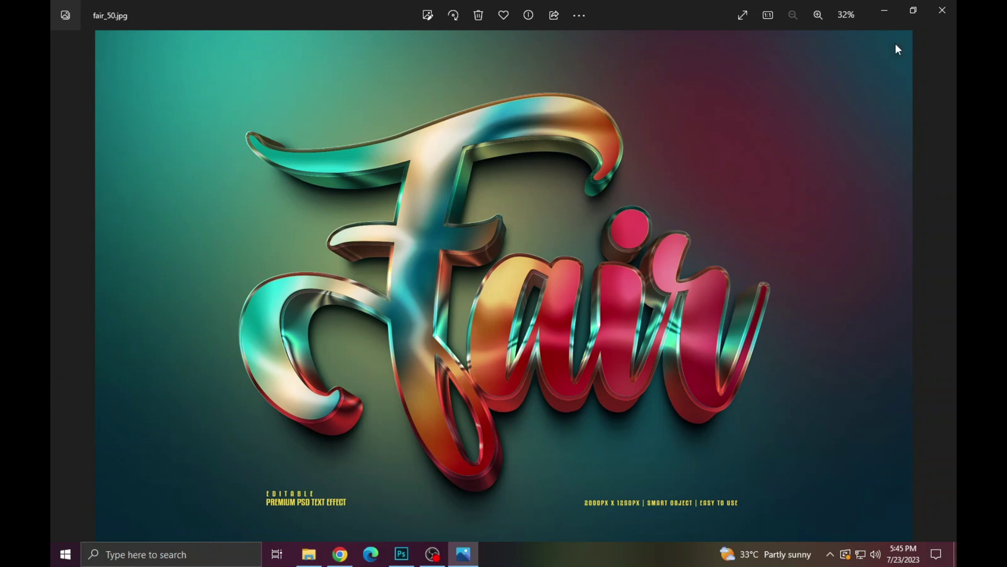
pyautogui.click(942, 10)
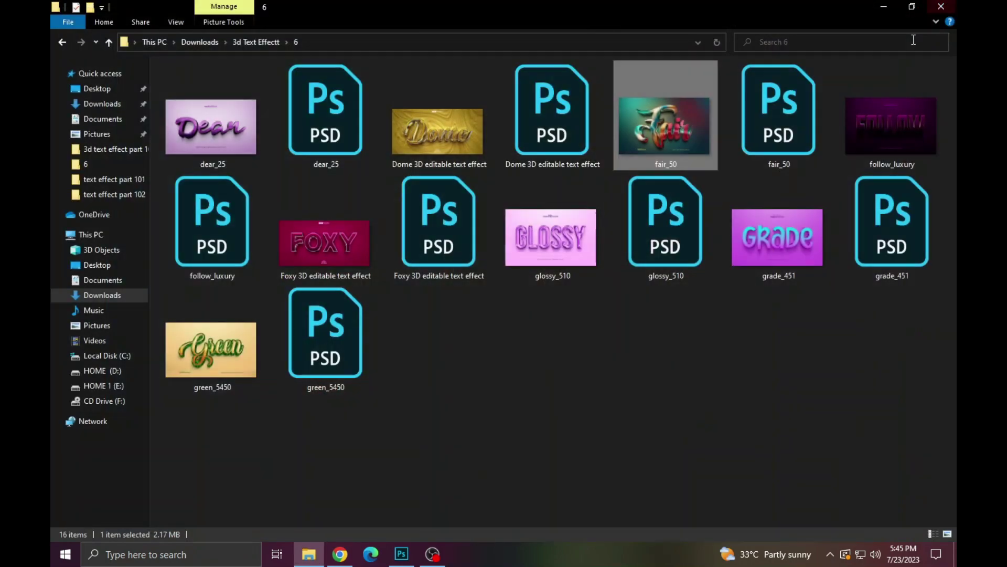
pyautogui.doubleClick(799, 112)
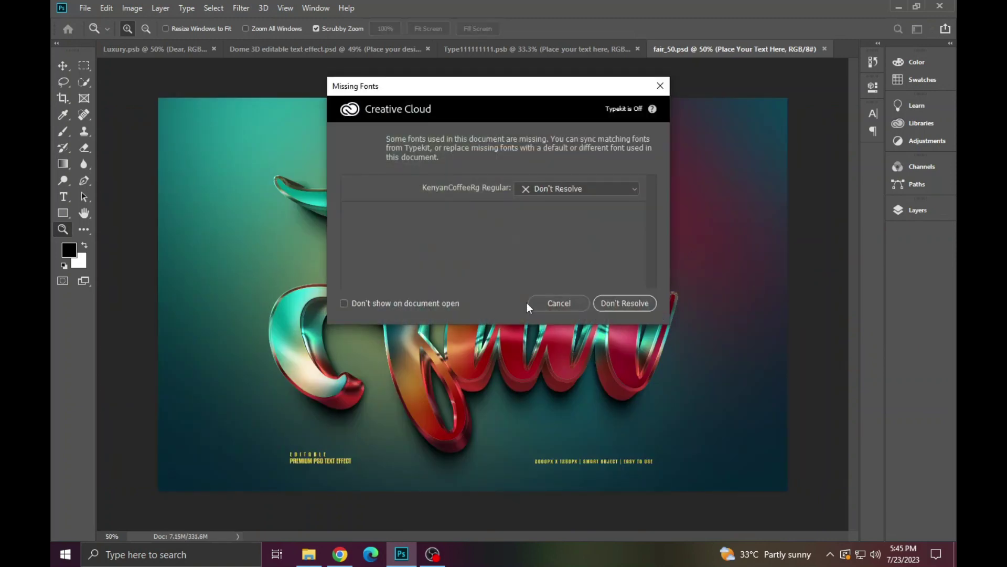
# Skip the missing fonts and open fair_50's Fair text smart object.
pyautogui.click(530, 304)
pyautogui.click(897, 209)
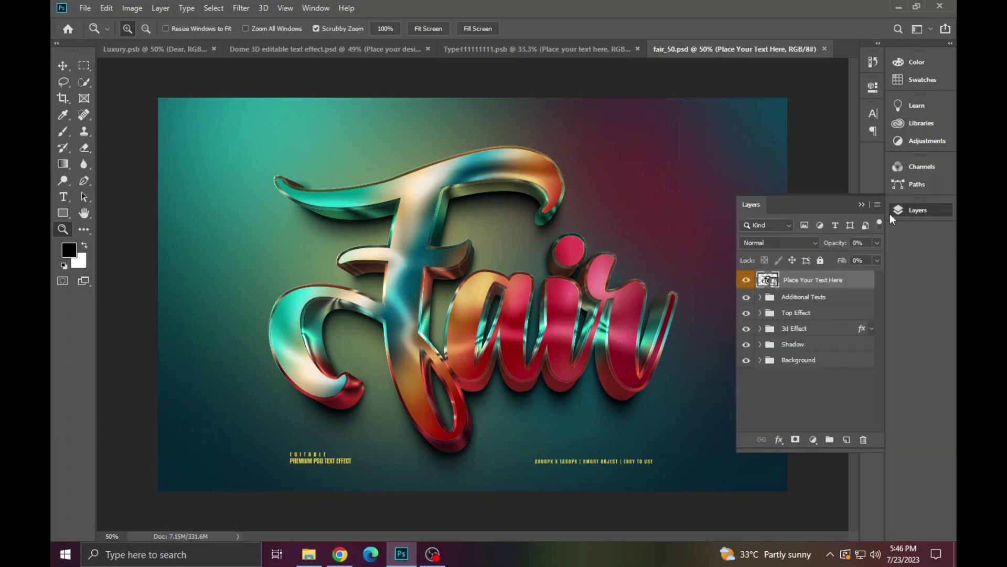
pyautogui.doubleClick(768, 281)
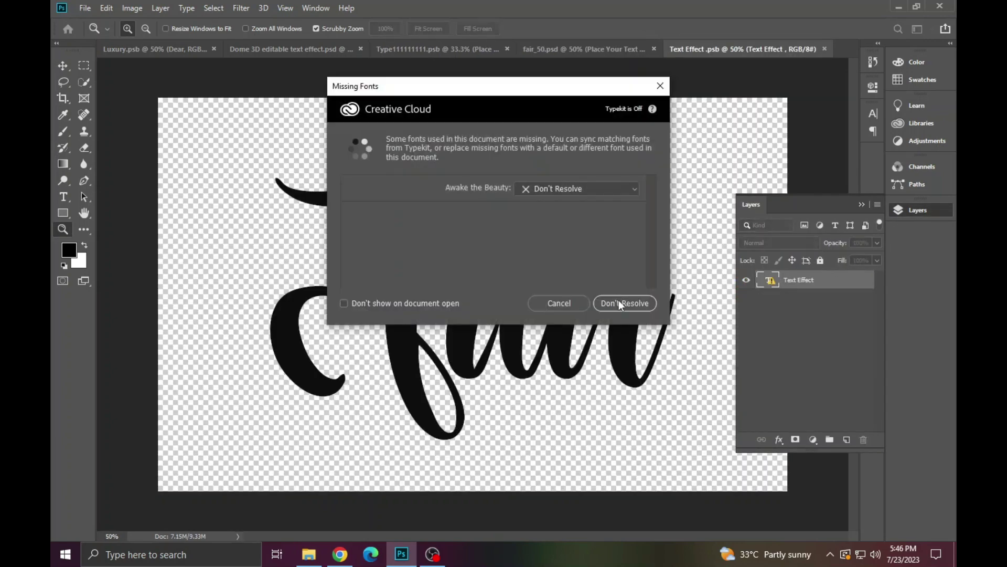
pyautogui.click(546, 304)
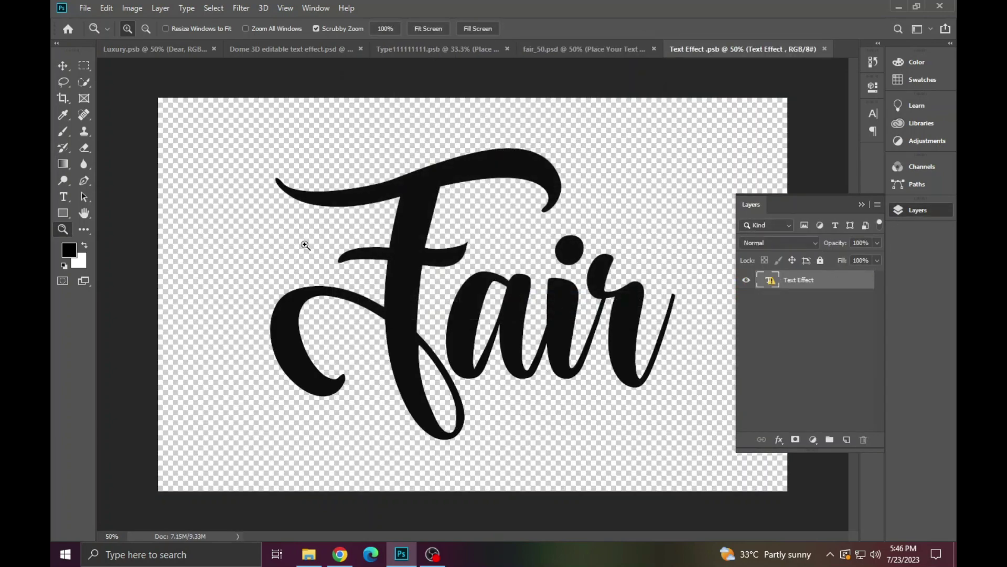
# Copy the font name [Awake] from the Type tool's font field and switch to Chrome.
pyautogui.click(62, 197)
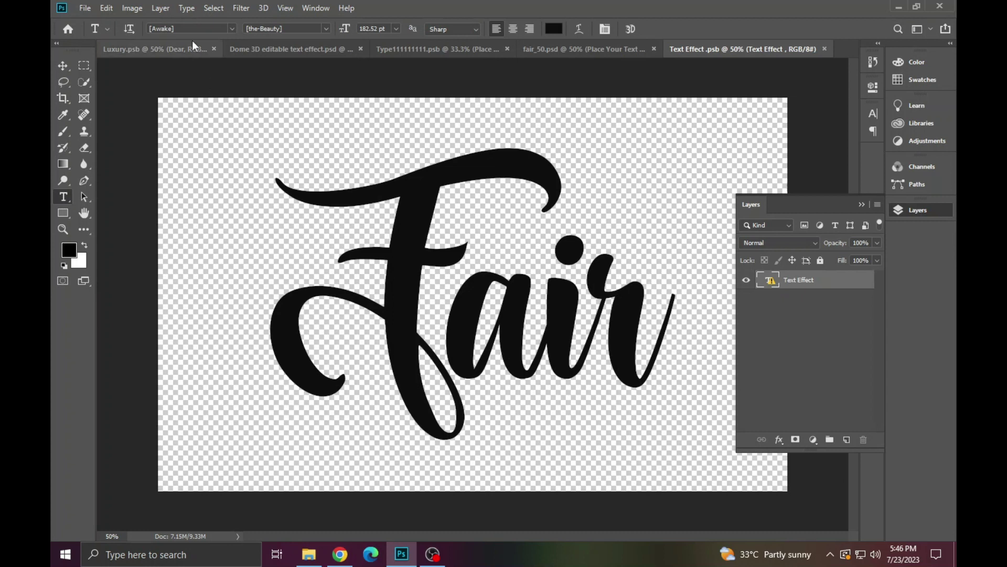
pyautogui.rightClick(202, 31)
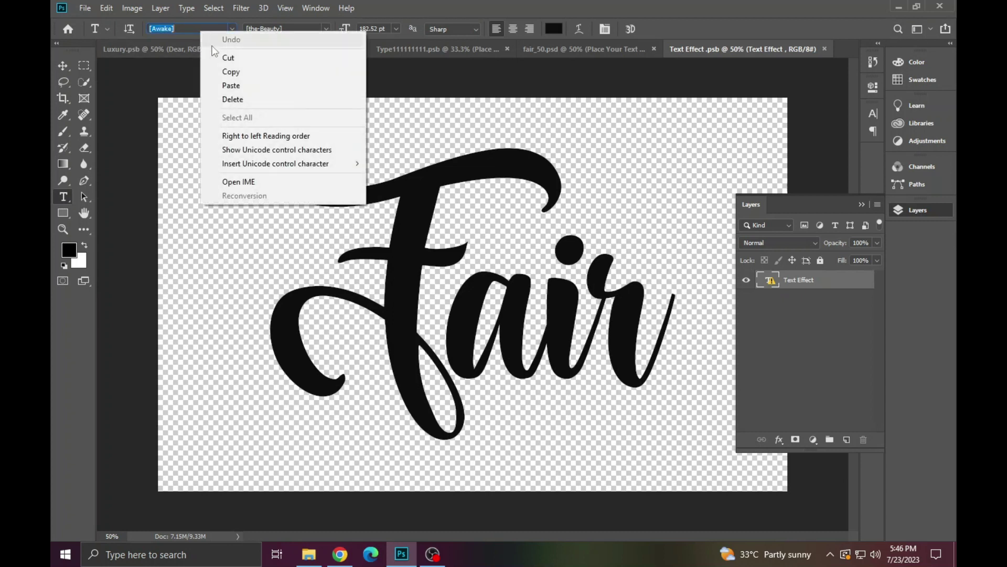
pyautogui.click(228, 72)
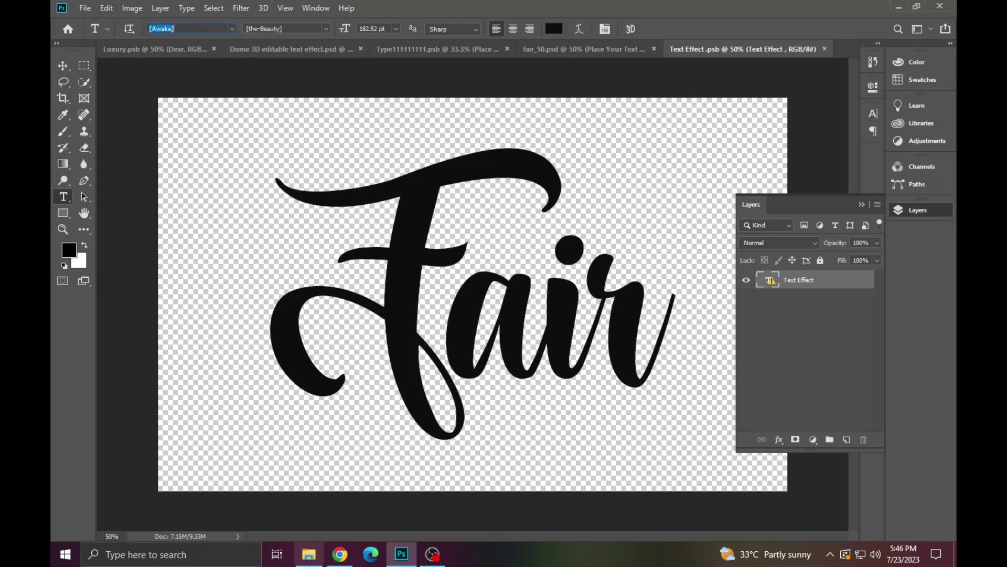
pyautogui.click(339, 554)
# Search Google for the Awake font using the copied font name.
pyautogui.click(402, 253)
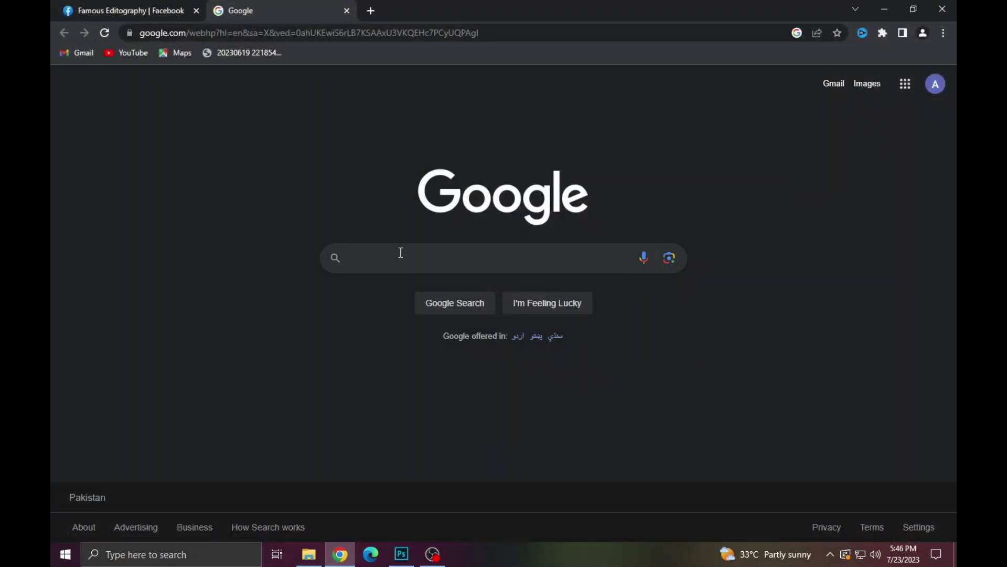
pyautogui.hotkey('ctrl', 'v')
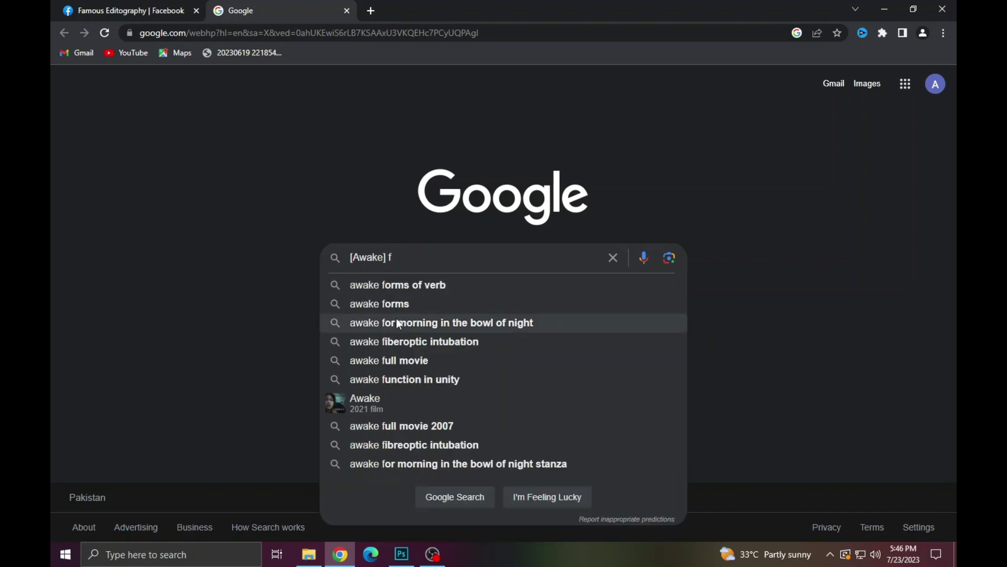
pyautogui.write('o6')
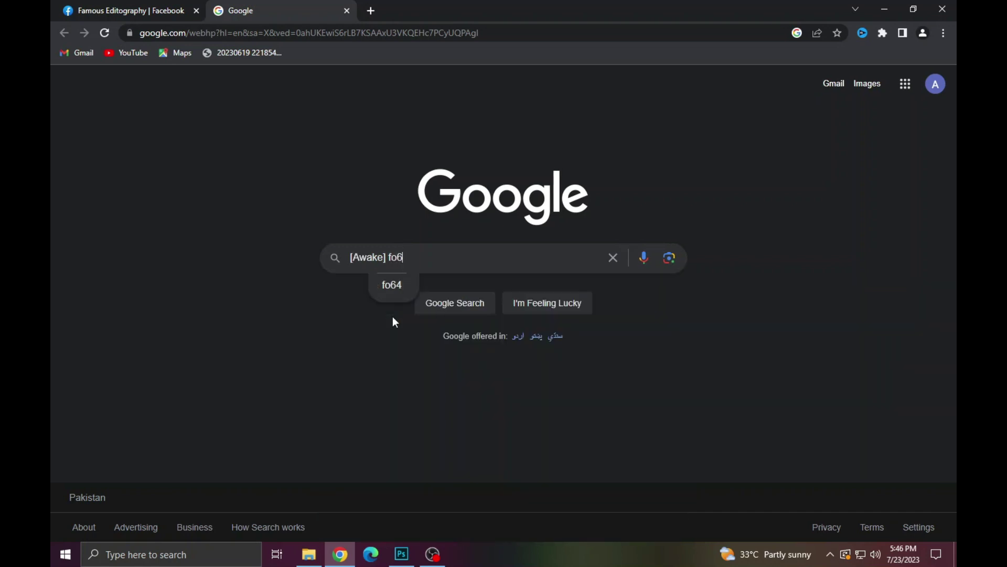
pyautogui.press('BackSpace')
pyautogui.write('n')
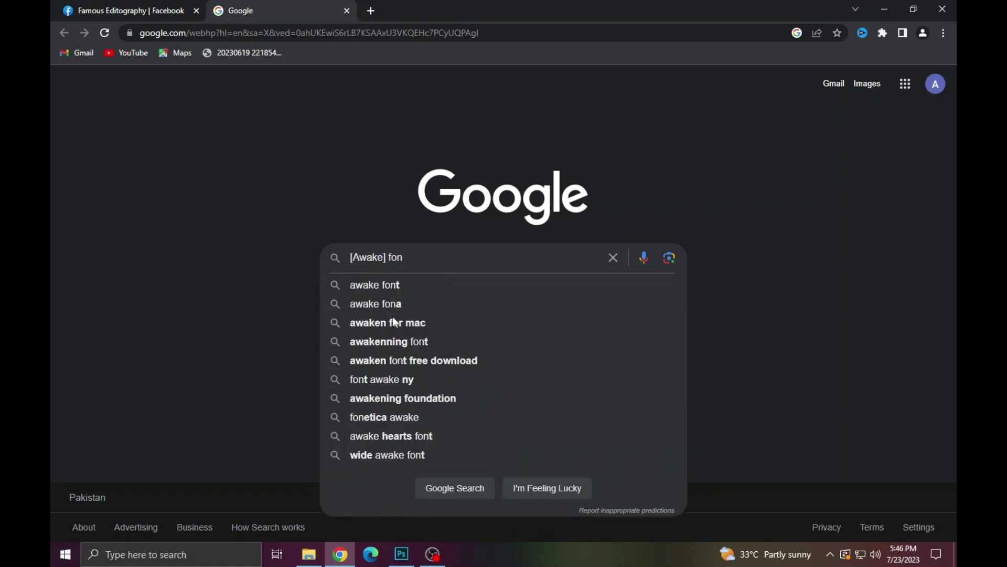
pyautogui.write('t')
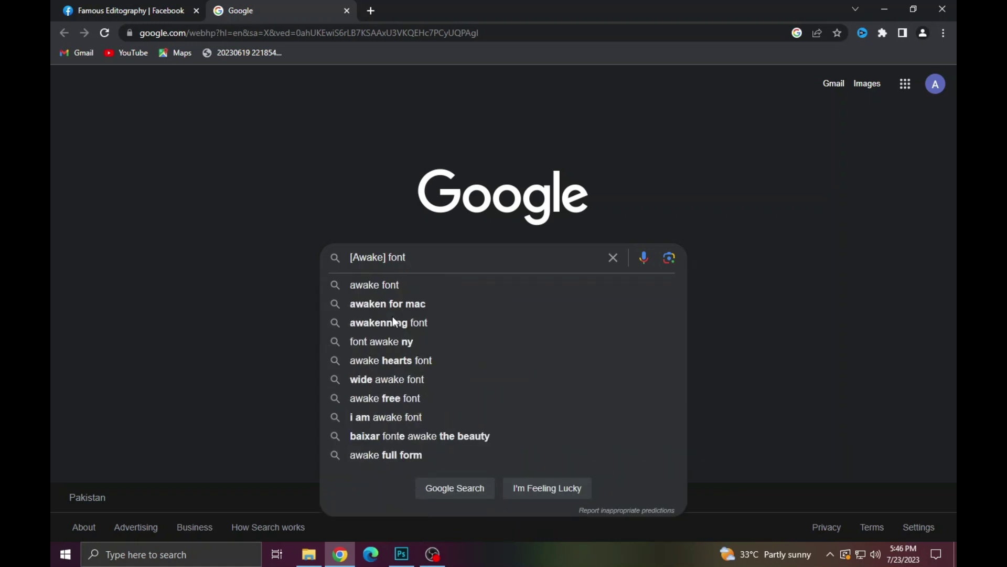
pyautogui.press('Return')
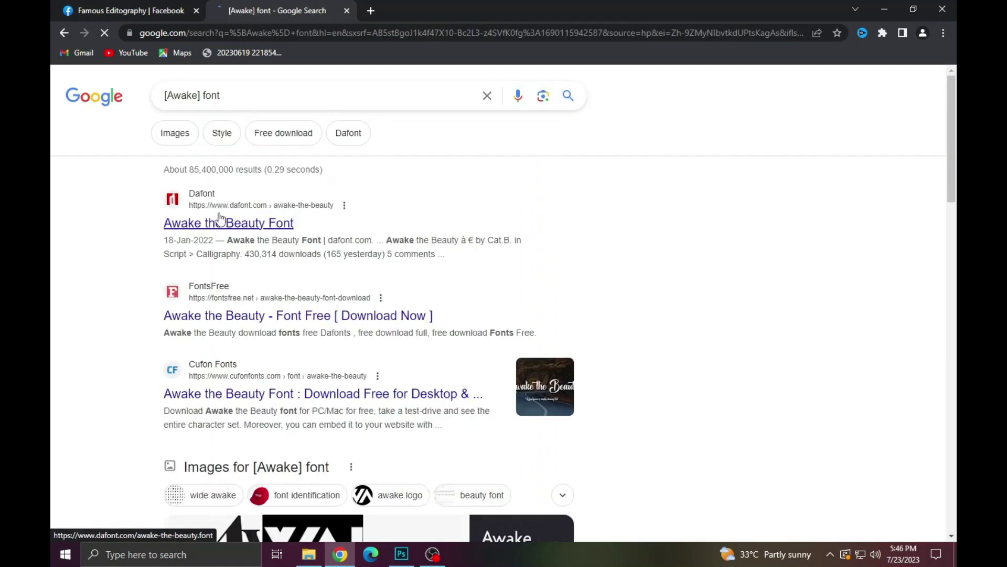
# Download Awake the Beauty from dafont.com, open the archive, and install the font file.
pyautogui.click(227, 224)
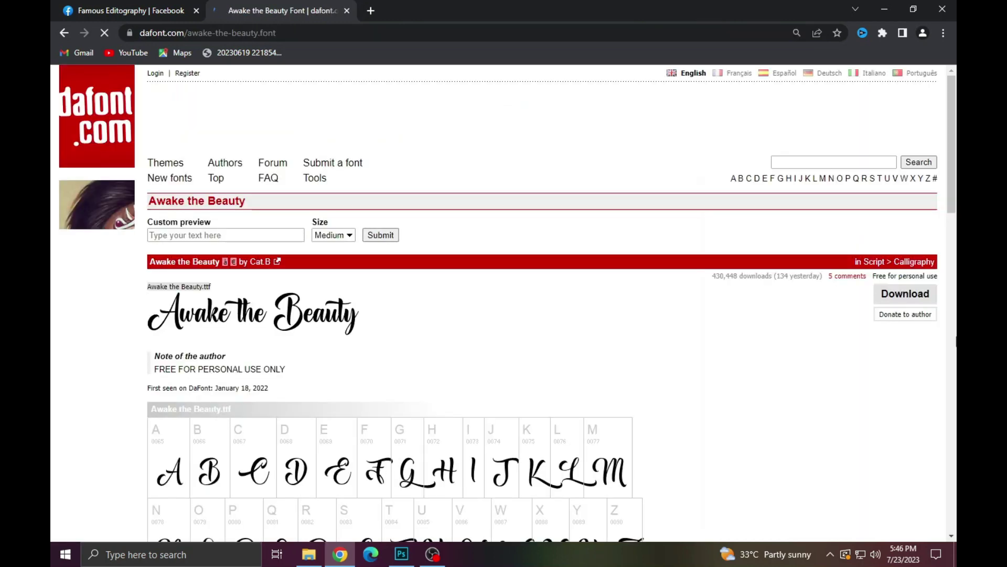
pyautogui.click(897, 293)
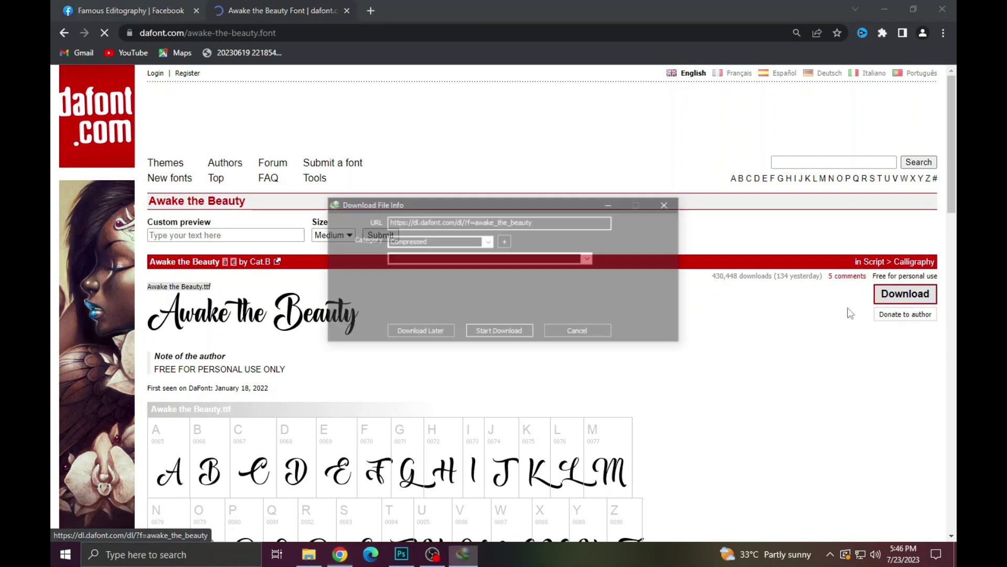
pyautogui.click(517, 336)
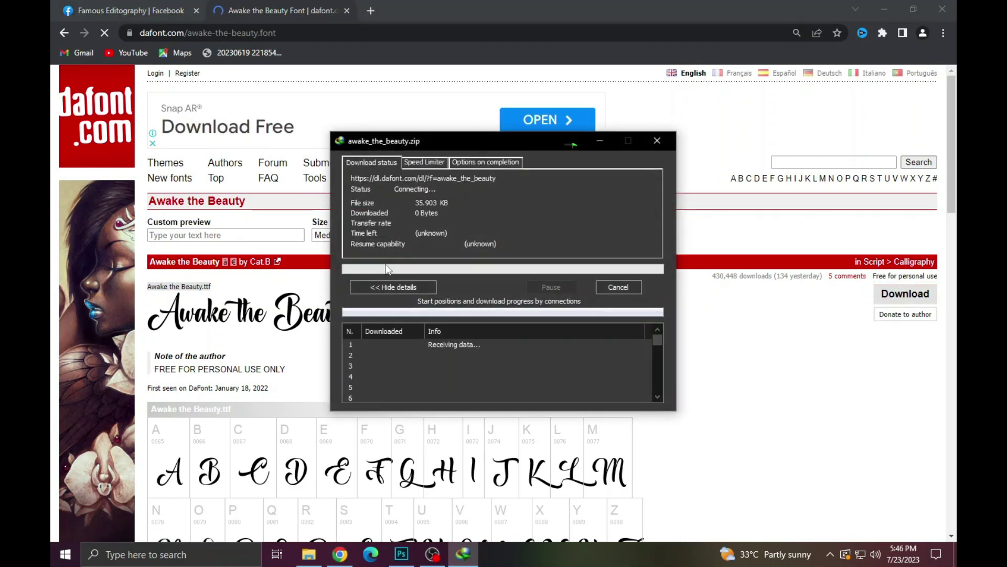
pyautogui.click(413, 316)
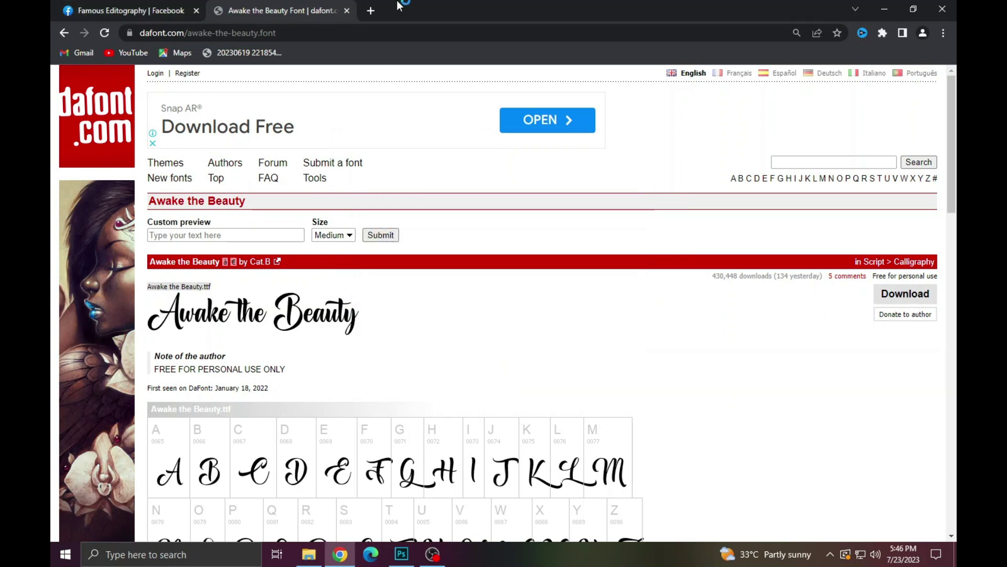
pyautogui.doubleClick(199, 223)
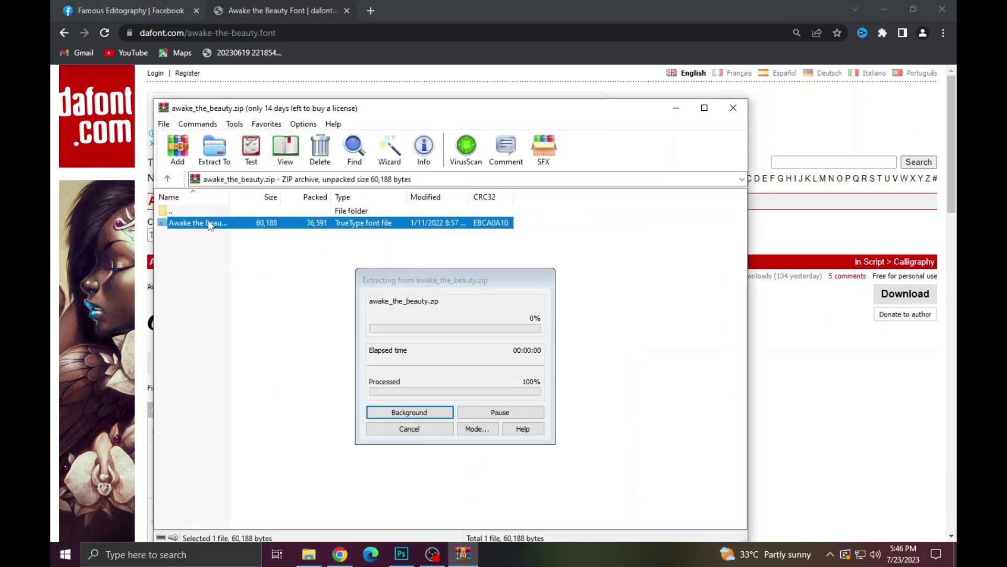
pyautogui.click(204, 132)
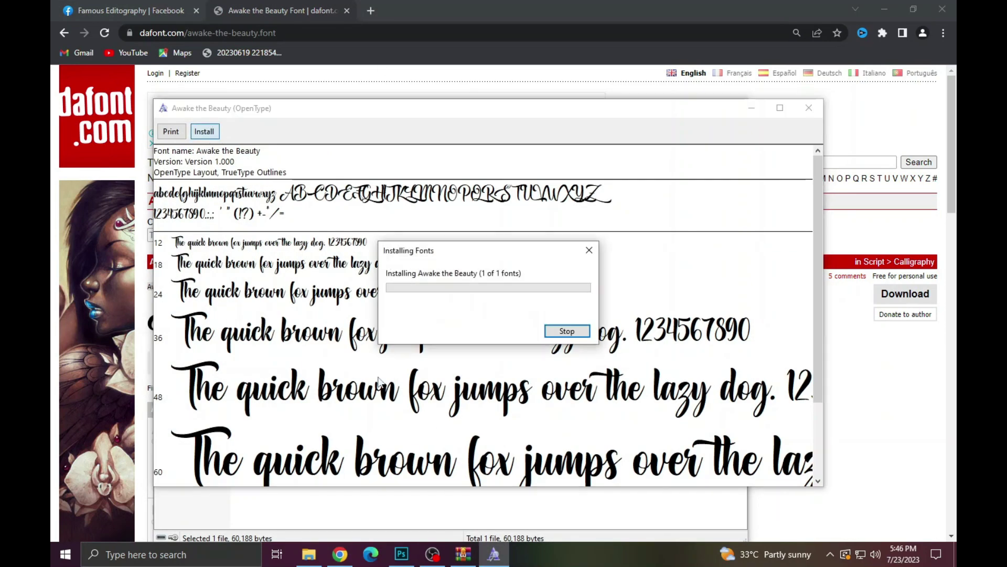
# In Photoshop, replace the Fair text with 'Azha' and commit.
pyautogui.click(407, 552)
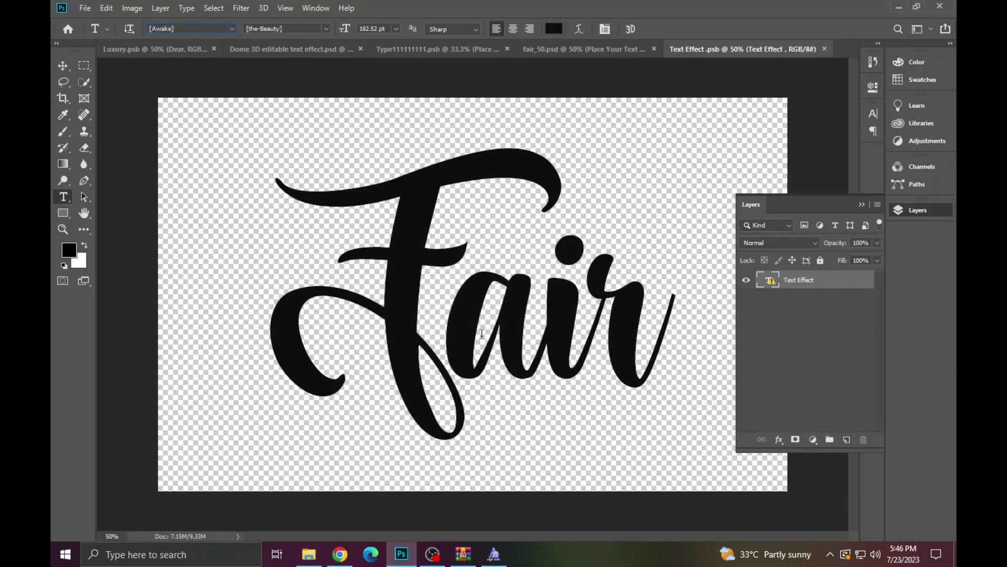
pyautogui.click(486, 319)
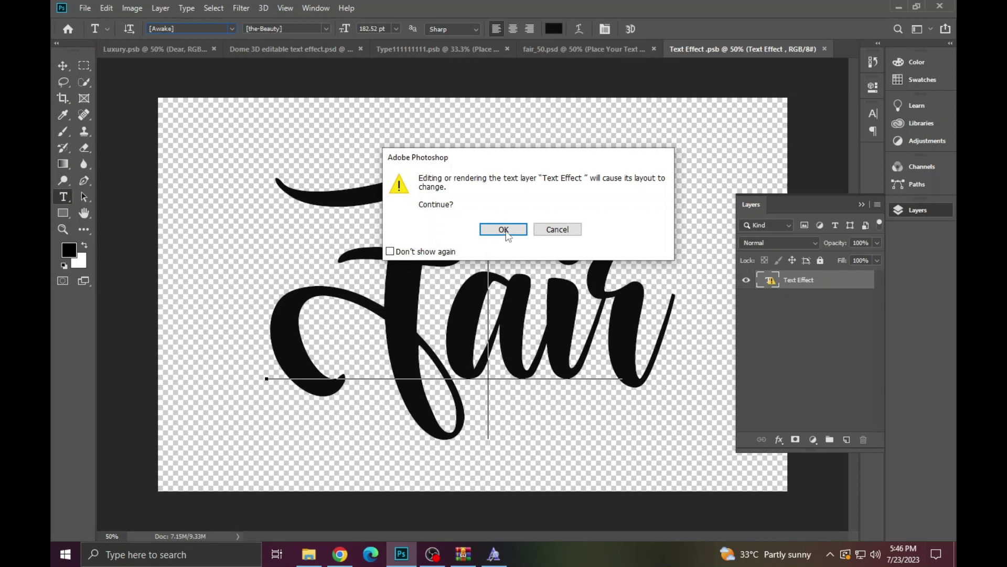
pyautogui.click(506, 227)
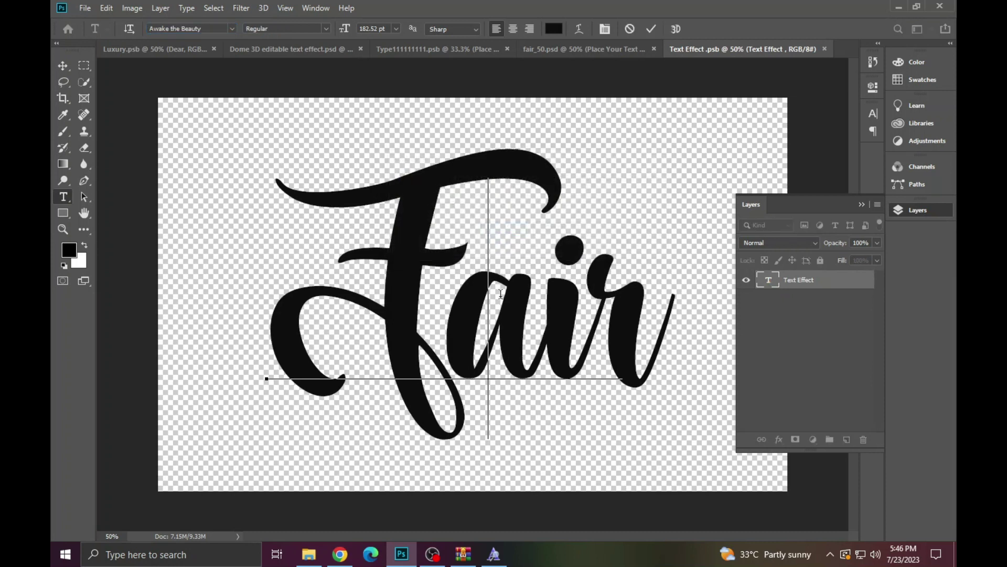
pyautogui.hotkey('ctrl', 'a')
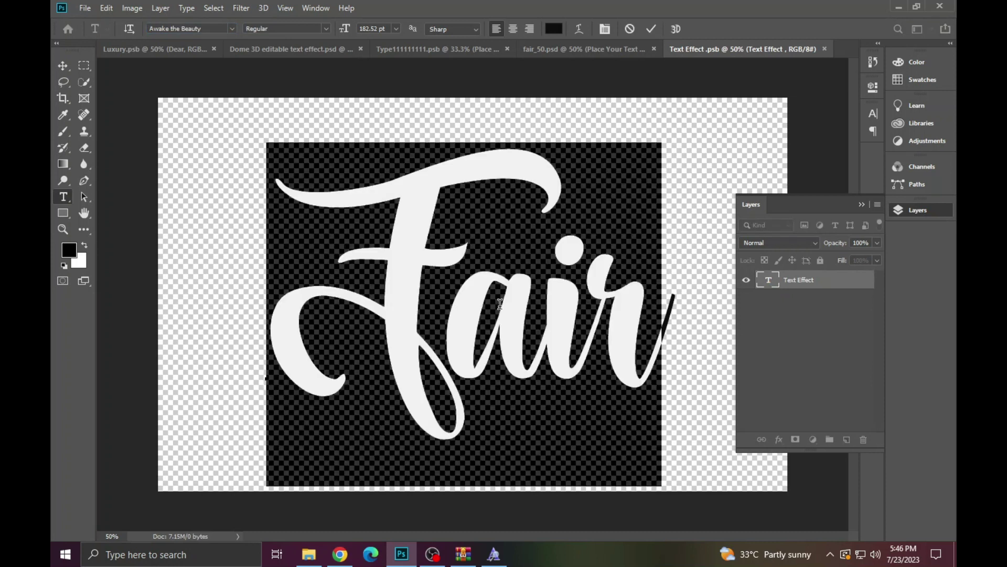
pyautogui.write('Az')
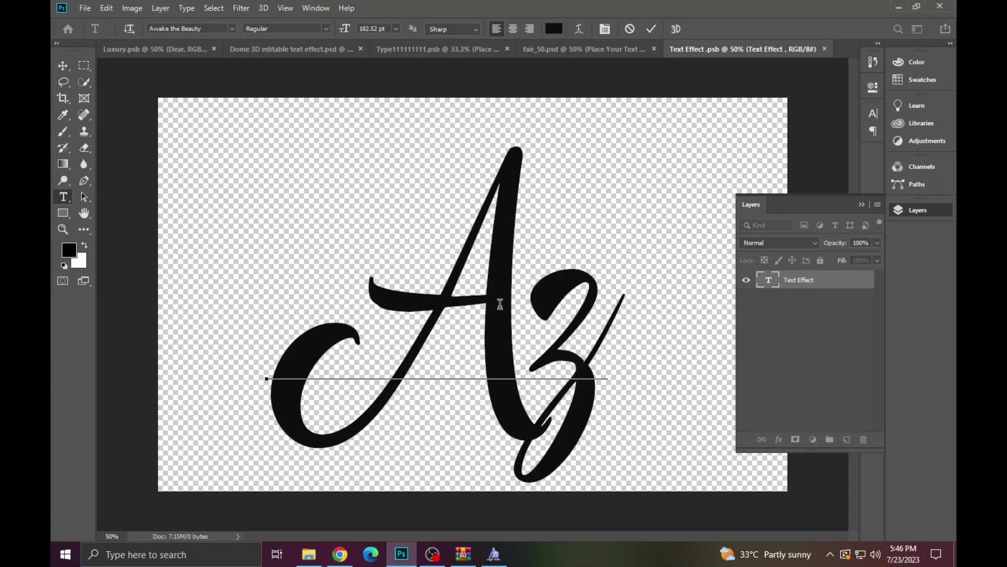
pyautogui.write('ha')
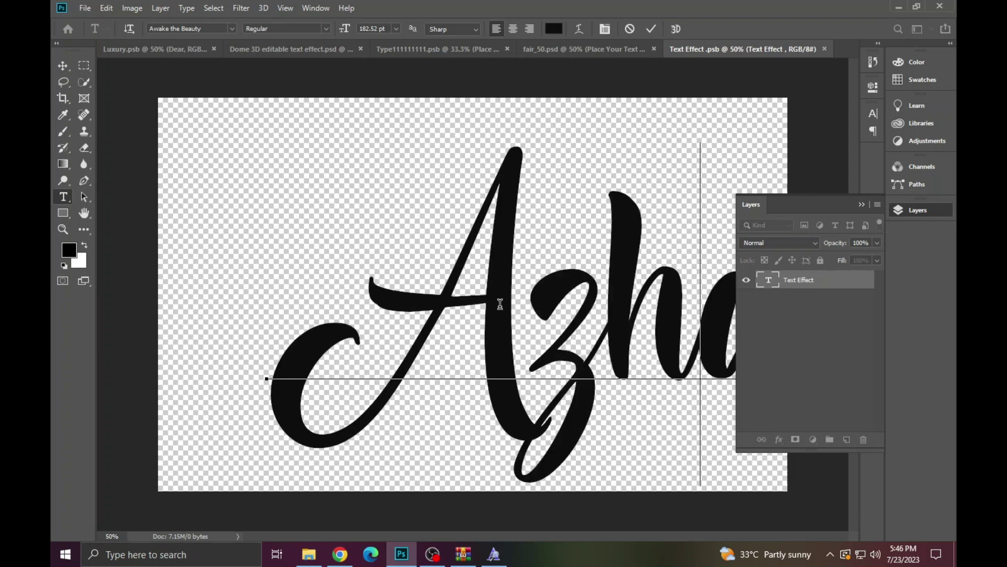
pyautogui.press('BackSpace')
pyautogui.write('a')
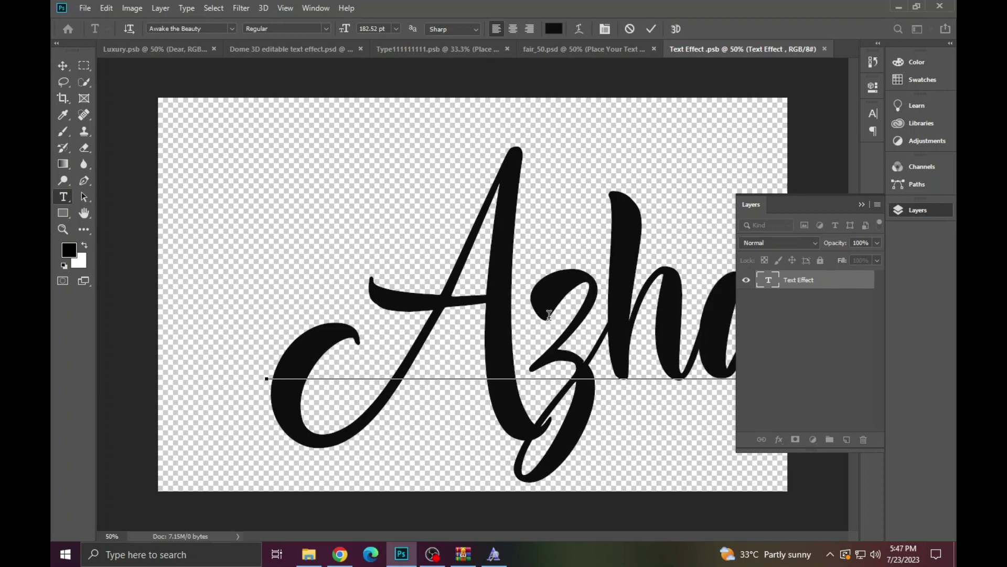
pyautogui.click(651, 29)
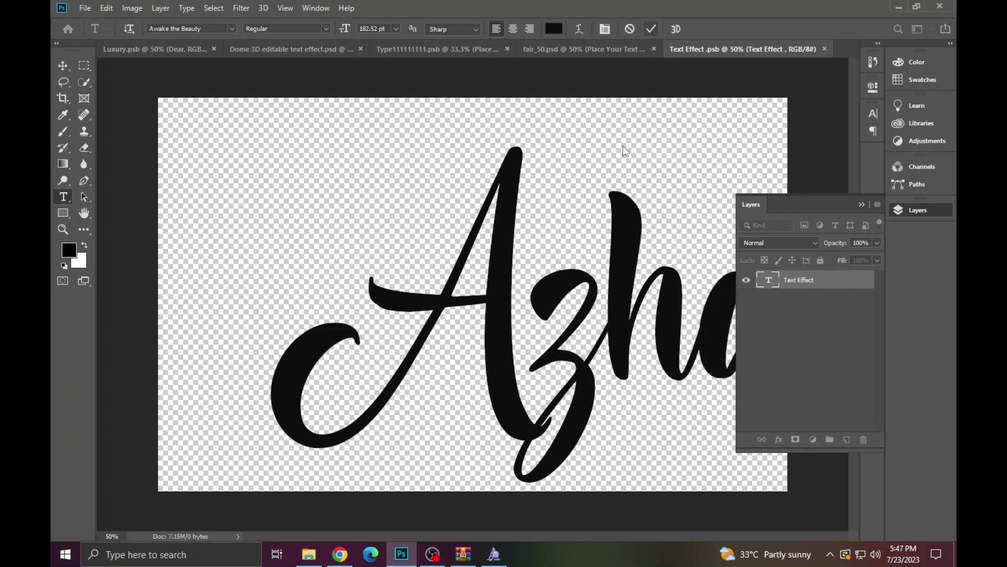
# Resize the text to 139.52 pt, complete it as 'Azhar', and move it up-left.
pyautogui.click(597, 287)
pyautogui.hotkey('ctrl', 'a')
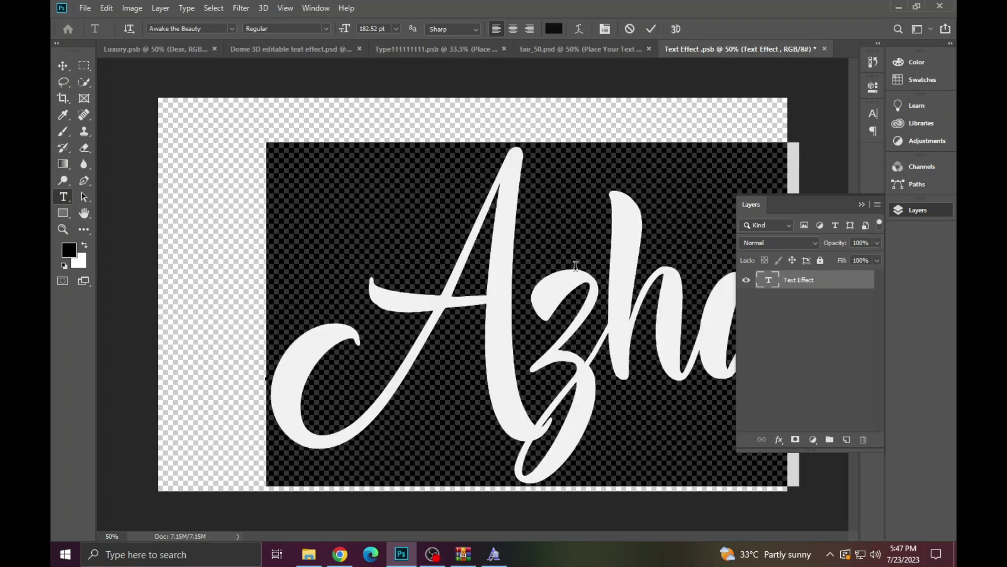
pyautogui.moveTo(341, 33); pyautogui.dragTo(315, 34)
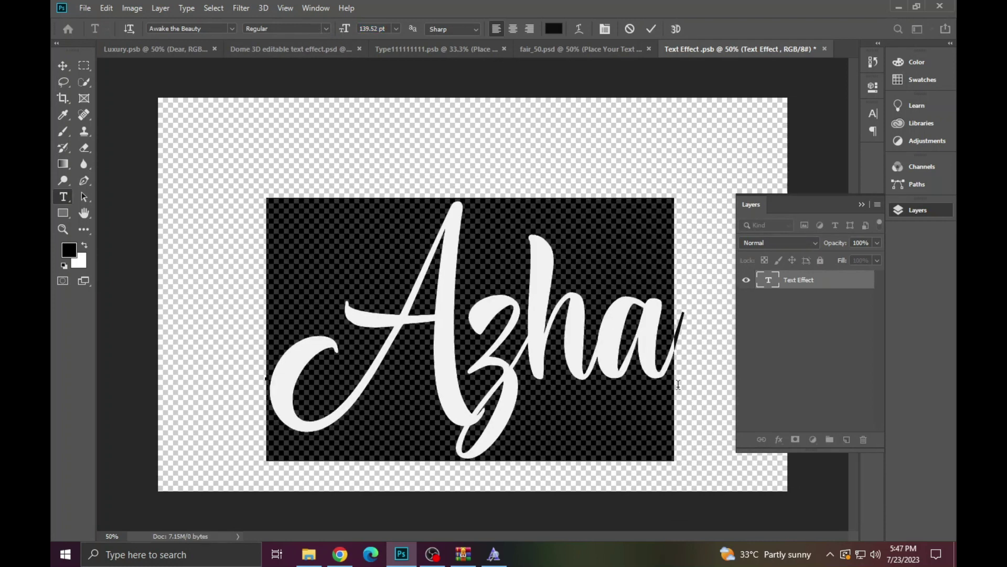
pyautogui.click(672, 379)
pyautogui.write('r')
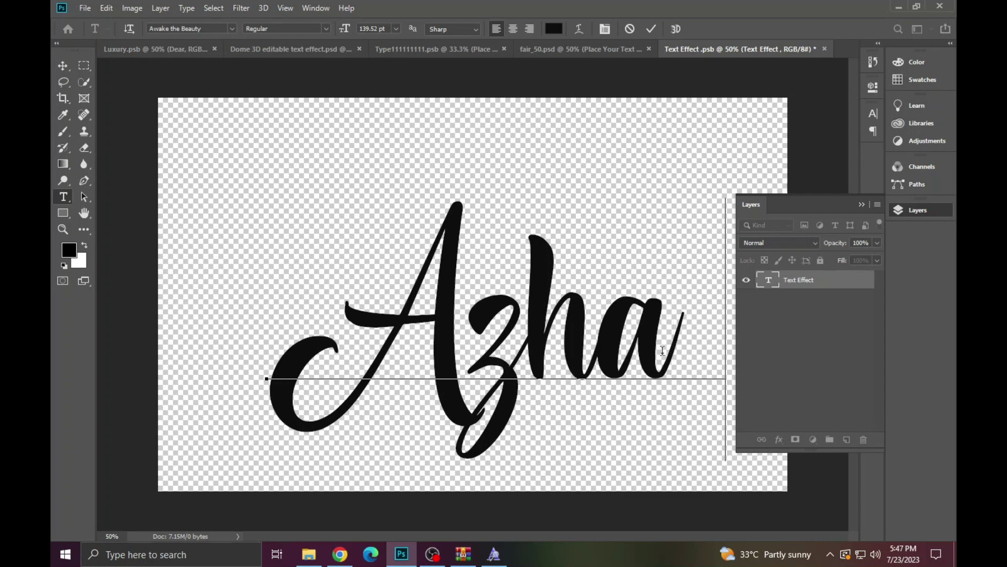
pyautogui.moveTo(612, 351)
pyautogui.mouseDown()
pyautogui.moveTo(553, 310)
pyautogui.moveTo(565, 318)
pyautogui.mouseUp()
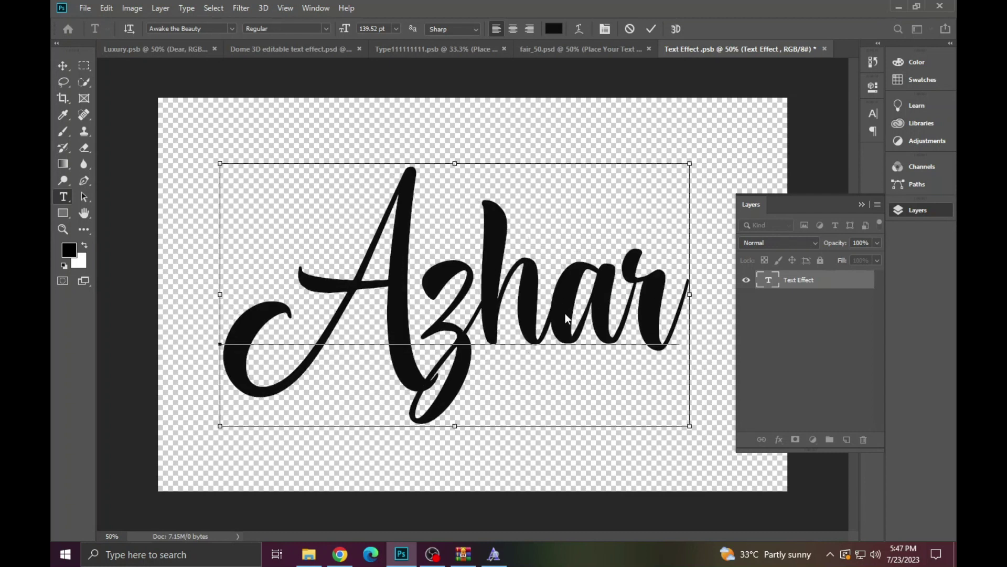
pyautogui.hotkey('ctrl', 'Return')
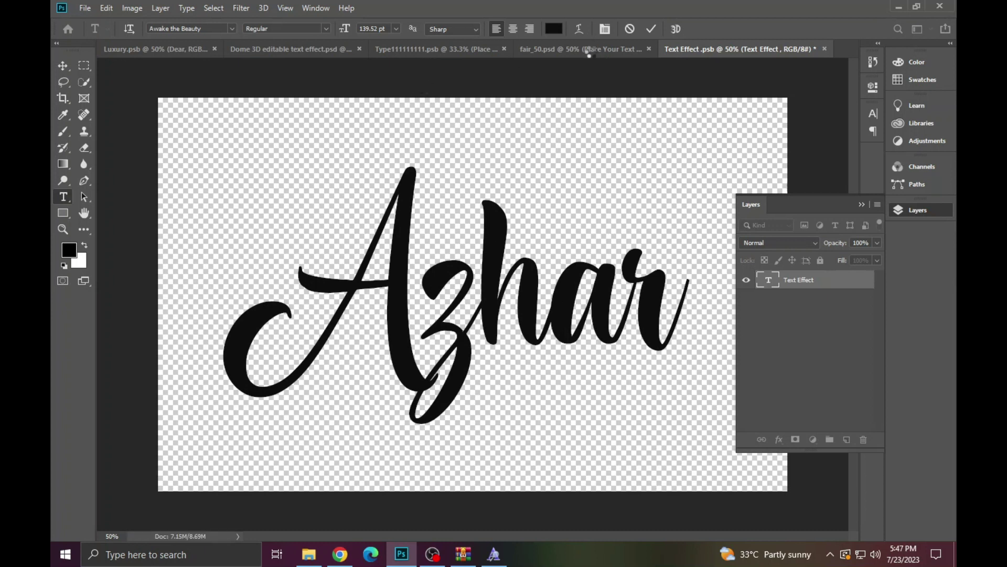
pyautogui.moveTo(589, 50); pyautogui.dragTo(593, 48)
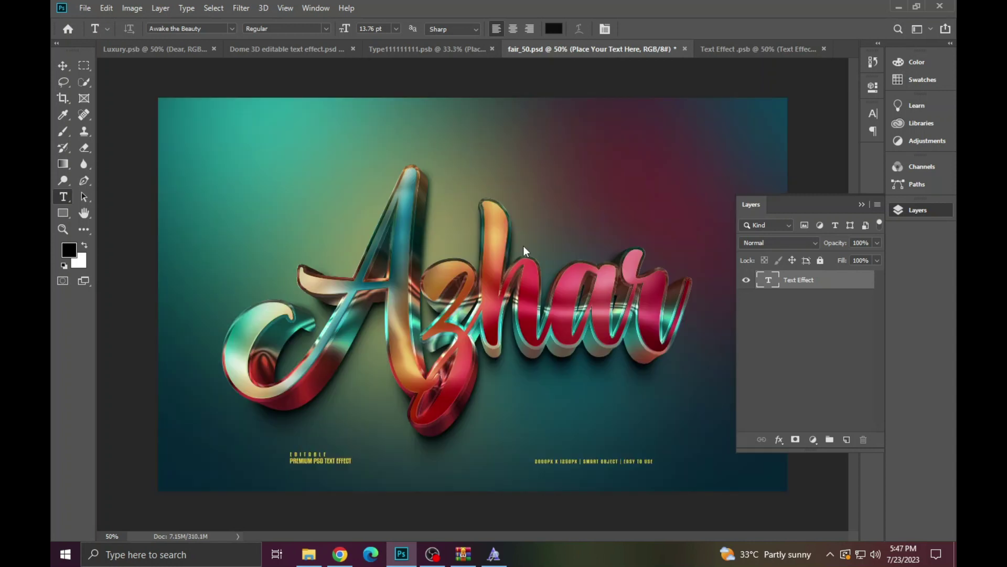
# Zoom in on the finished Azhar effect, fit it on screen, then open the follow_luxury template.
pyautogui.click(63, 229)
pyautogui.click(417, 286)
pyautogui.rightClick(376, 268)
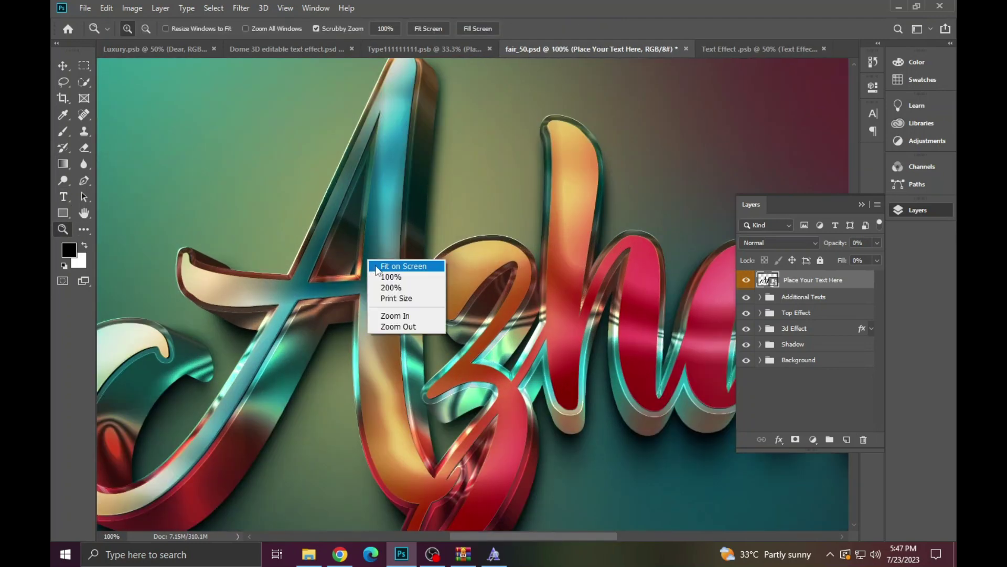
pyautogui.click(404, 266)
pyautogui.click(308, 554)
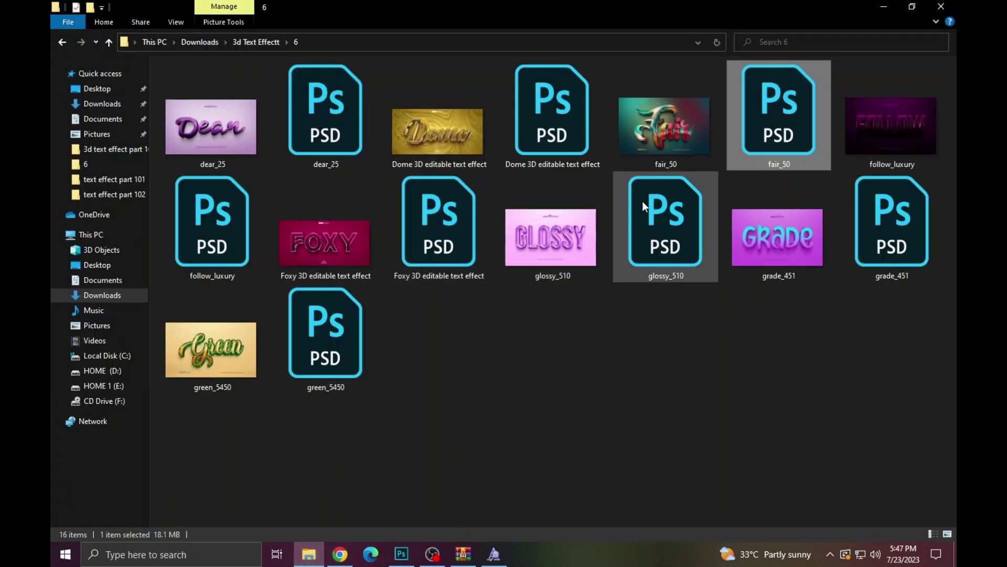
pyautogui.doubleClick(225, 234)
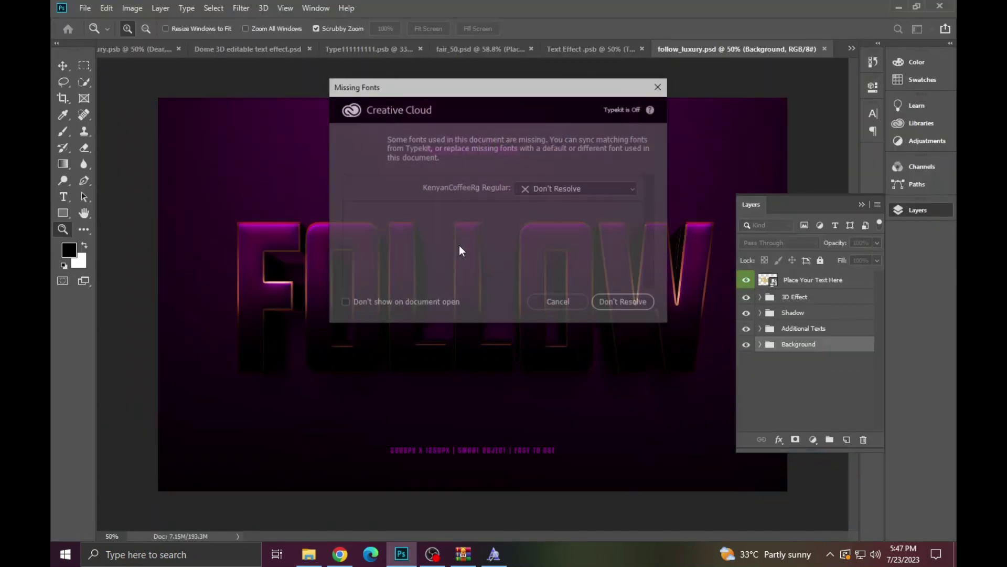
# Dismiss the missing-font warnings, open the text smart object and select all the FOLLOW text.
pyautogui.click(574, 304)
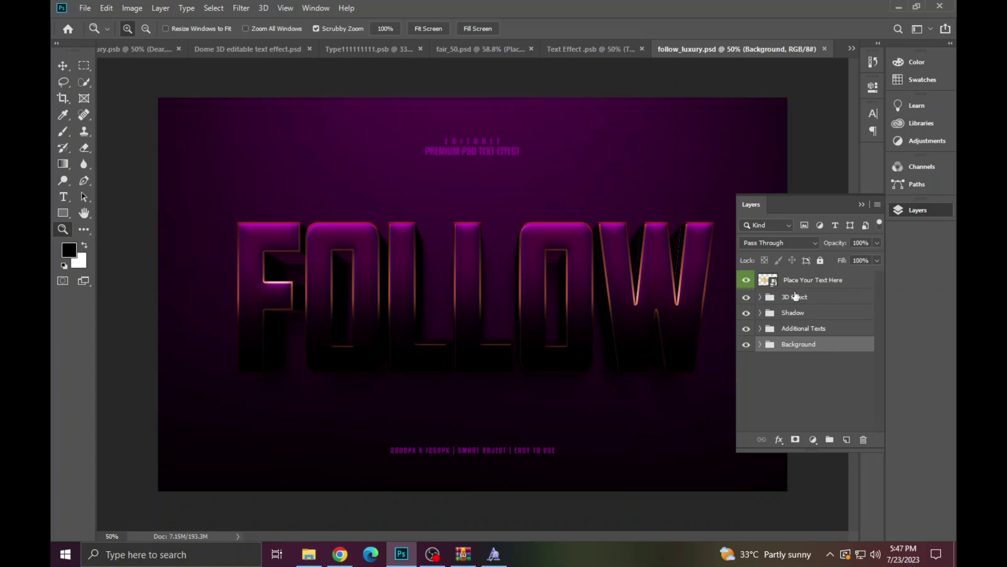
pyautogui.doubleClick(769, 280)
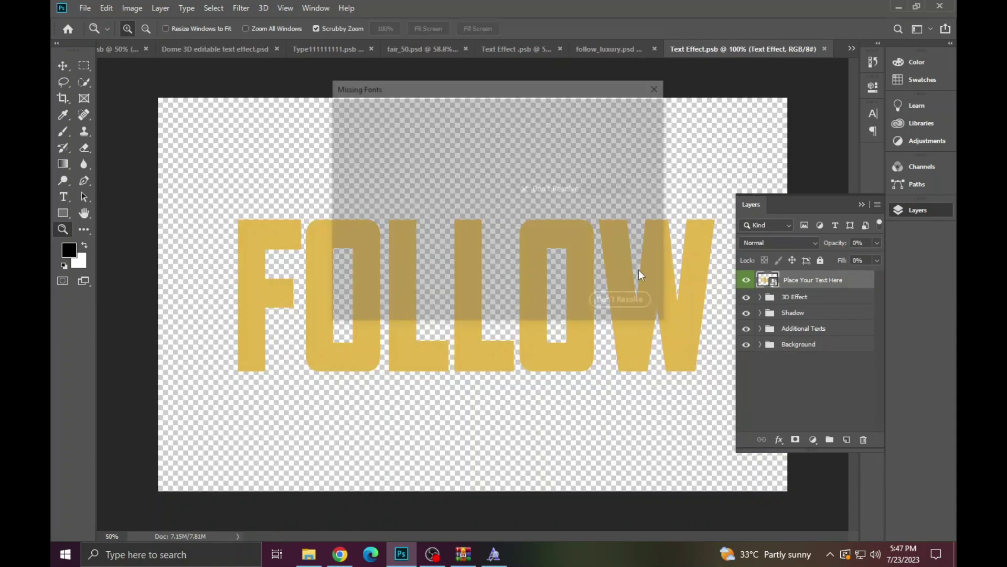
pyautogui.click(573, 308)
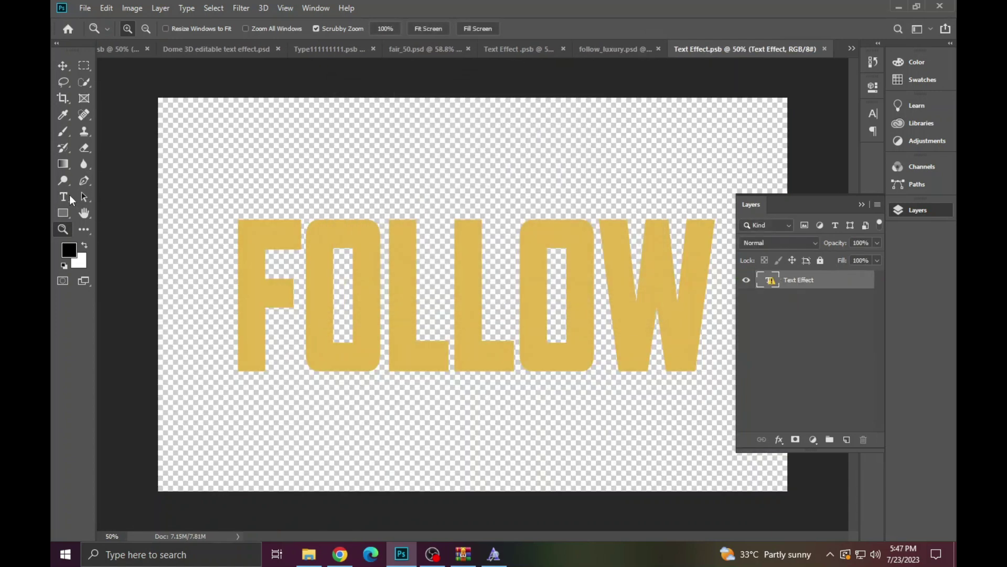
pyautogui.click(63, 198)
pyautogui.click(311, 294)
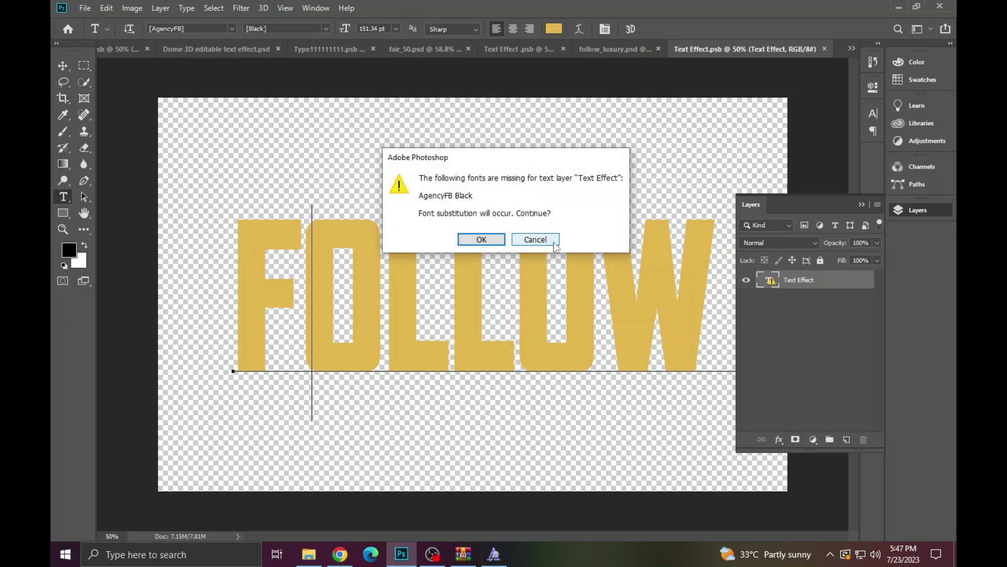
pyautogui.click(555, 244)
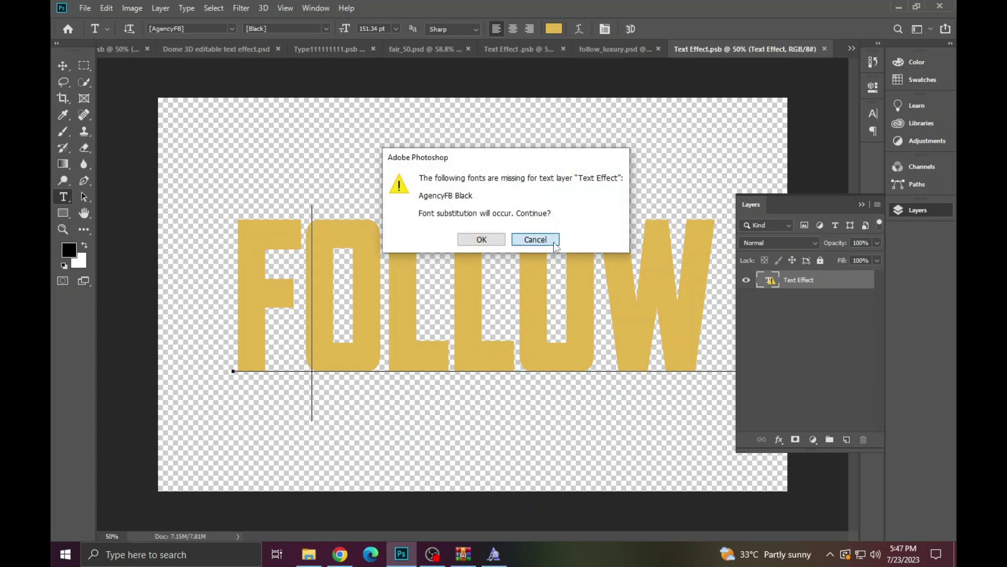
pyautogui.click(524, 289)
pyautogui.press('Return')
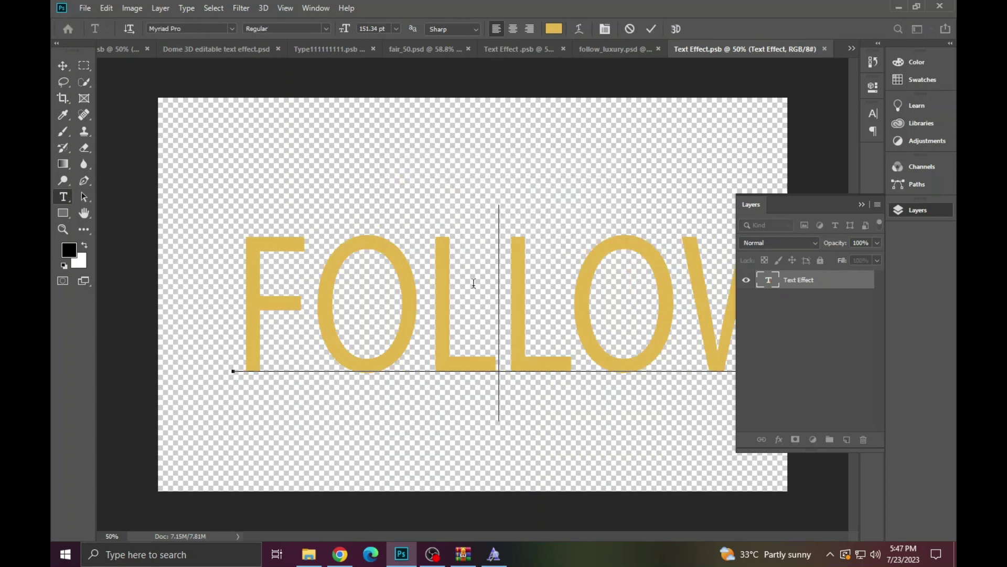
pyautogui.hotkey('ctrl', 'a')
# Search the font list for 'agen' and set the FOLLOW text in AgencyFB Black.
pyautogui.click(201, 29)
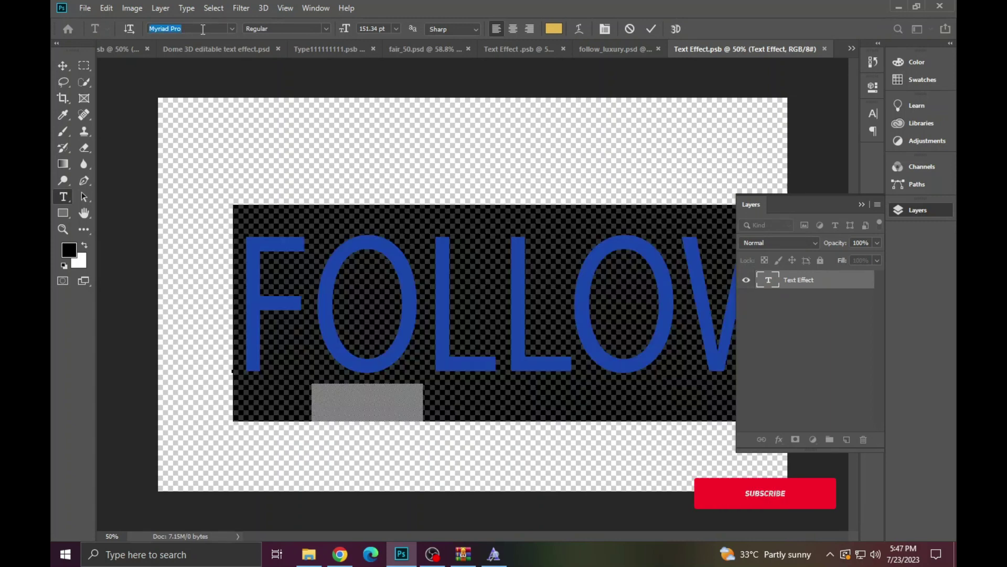
pyautogui.write('s')
pyautogui.scroll(-10, 299, 299)
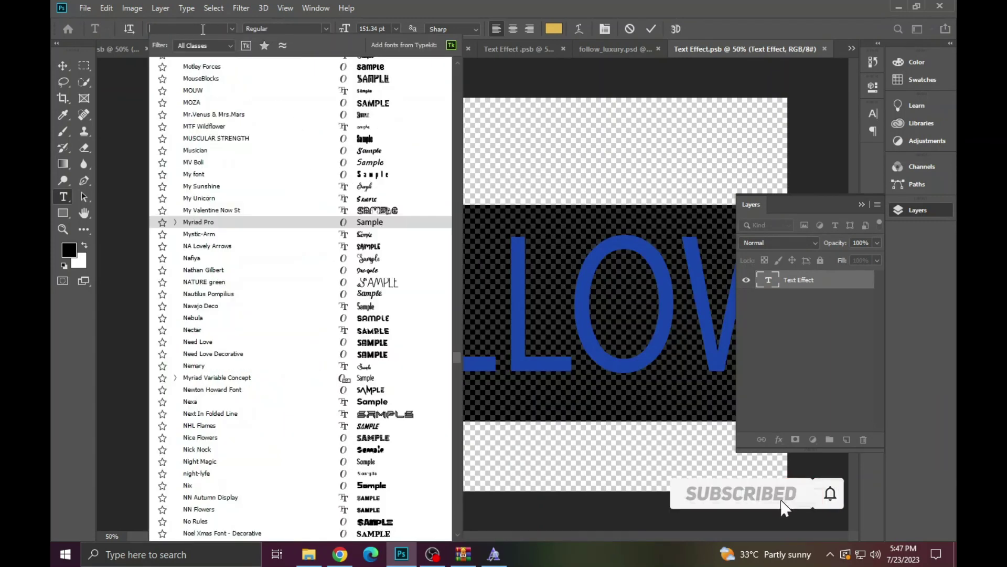
pyautogui.scroll(-10, 299, 299)
pyautogui.scroll(-5, 299, 299)
pyautogui.write('ag')
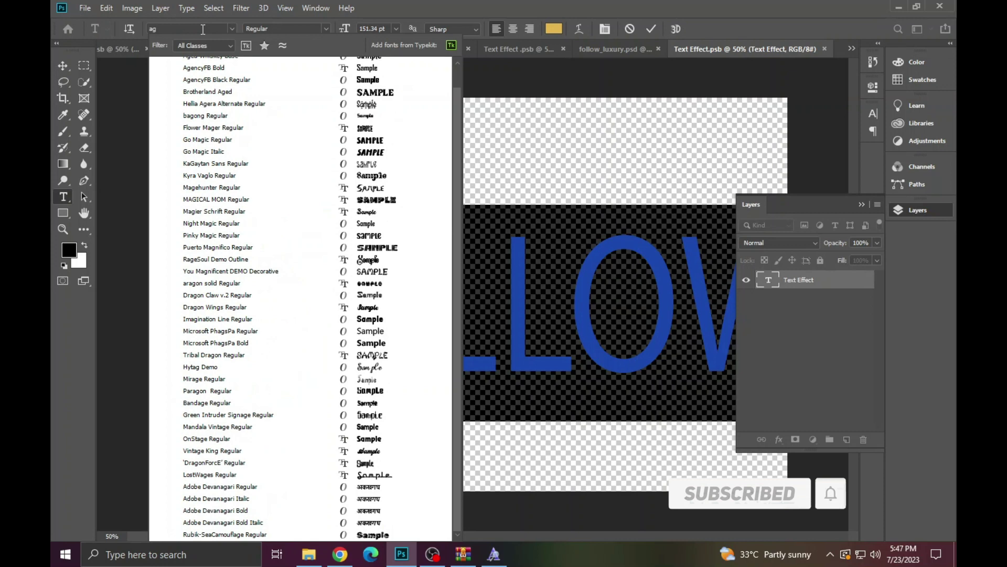
pyautogui.write('el')
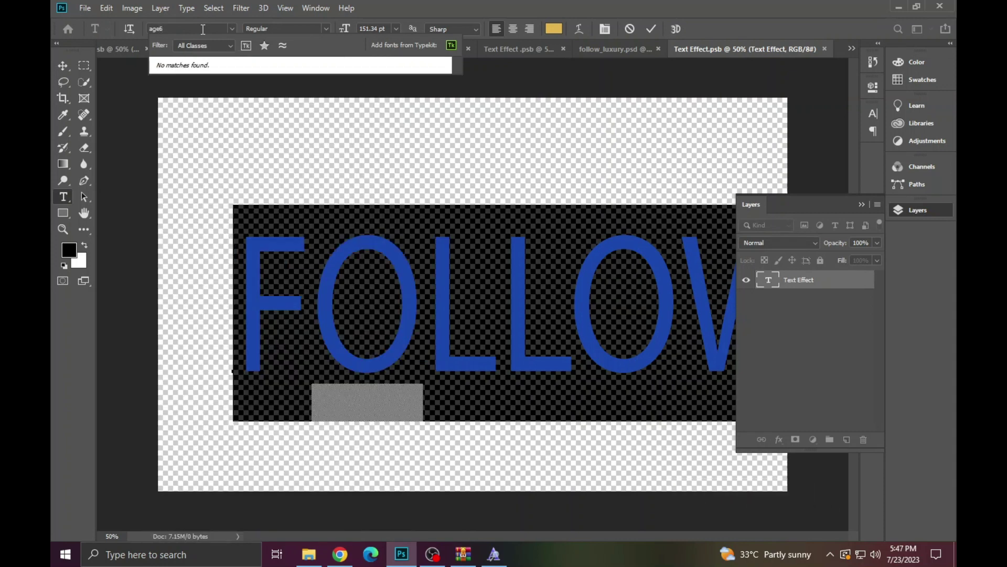
pyautogui.press('BackSpace')
pyautogui.write('n')
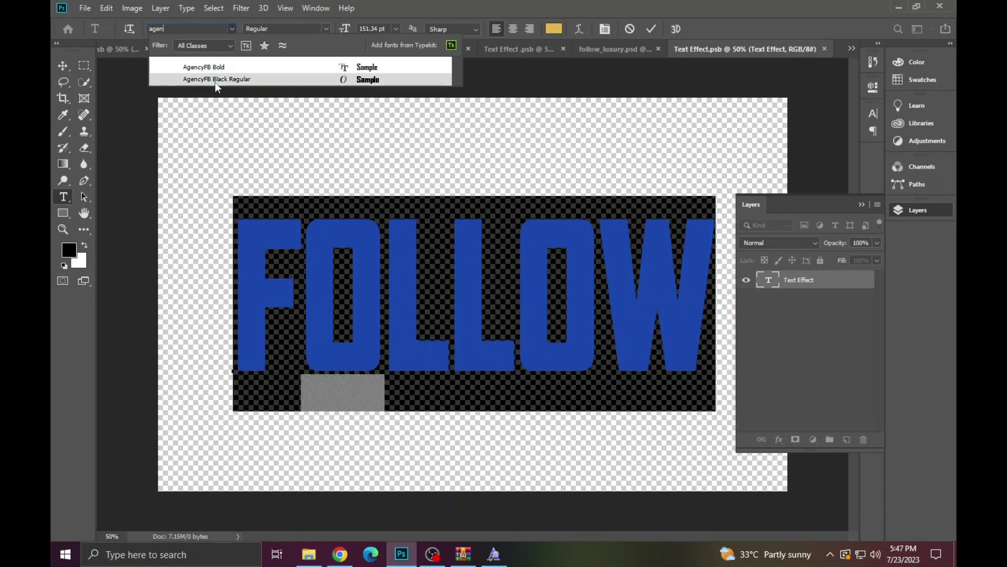
pyautogui.click(216, 78)
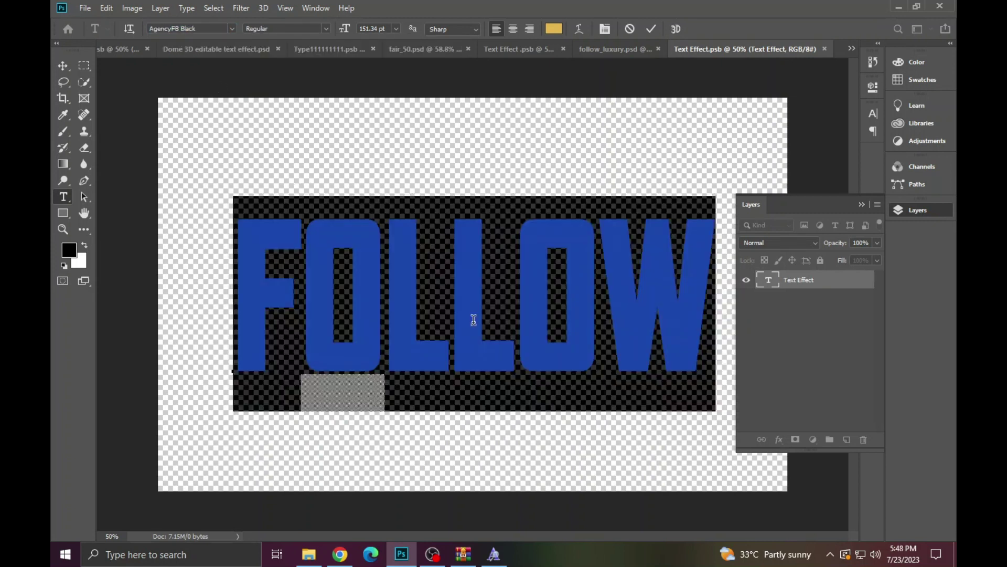
# Retype the text as AZHAR, shift it right toward centre and commit.
pyautogui.write('AZ')
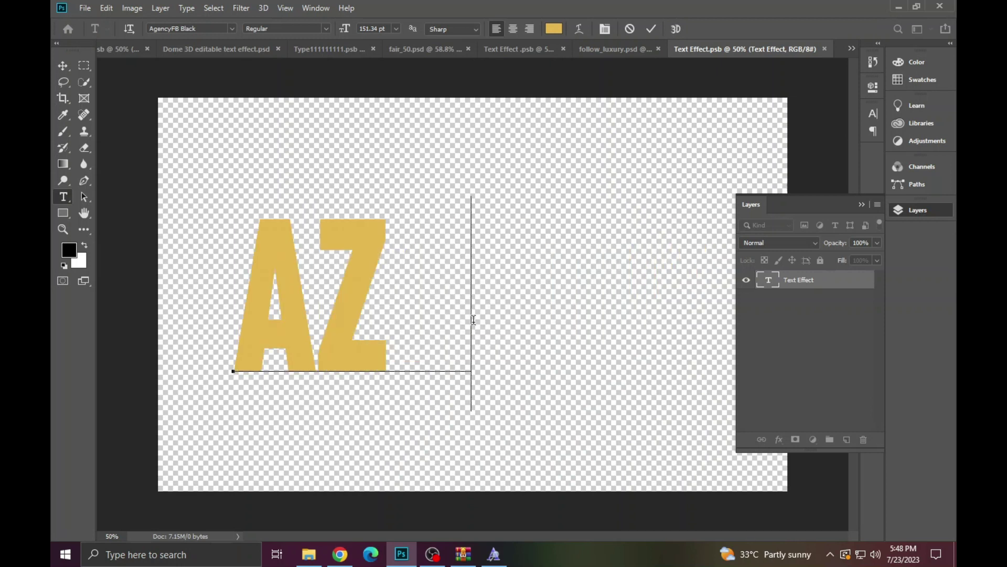
pyautogui.write('  HA')
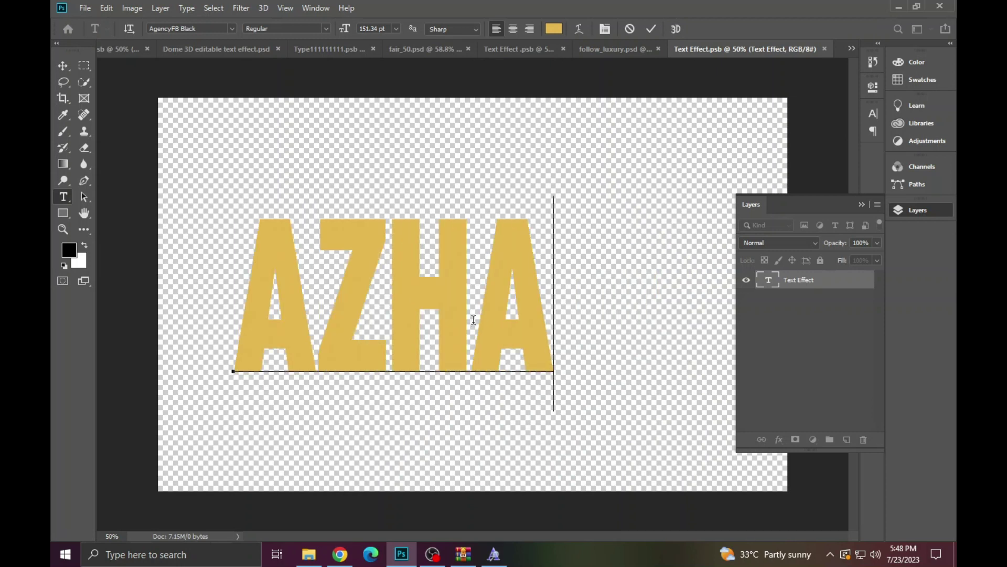
pyautogui.write('R')
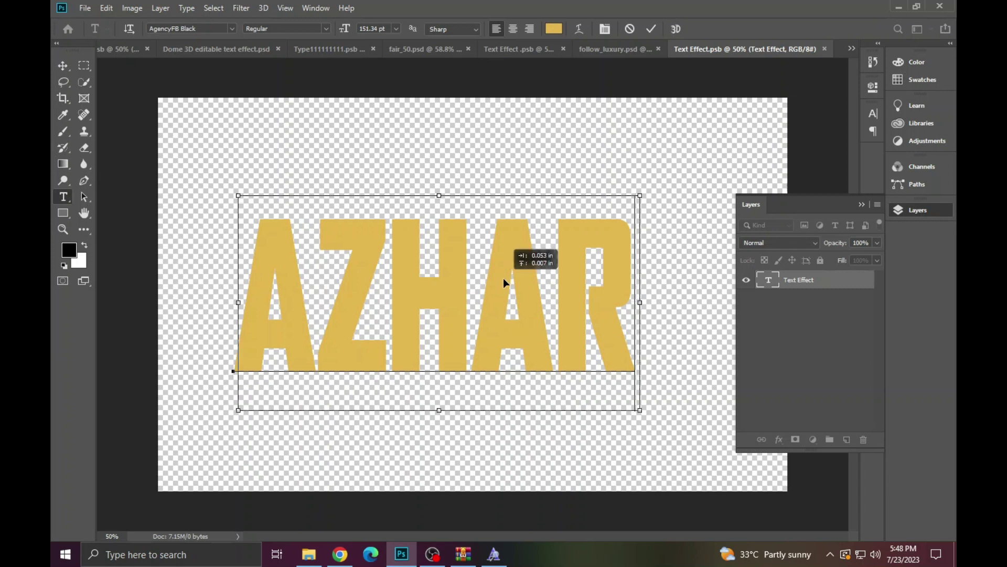
pyautogui.moveTo(504, 279); pyautogui.dragTo(552, 282)
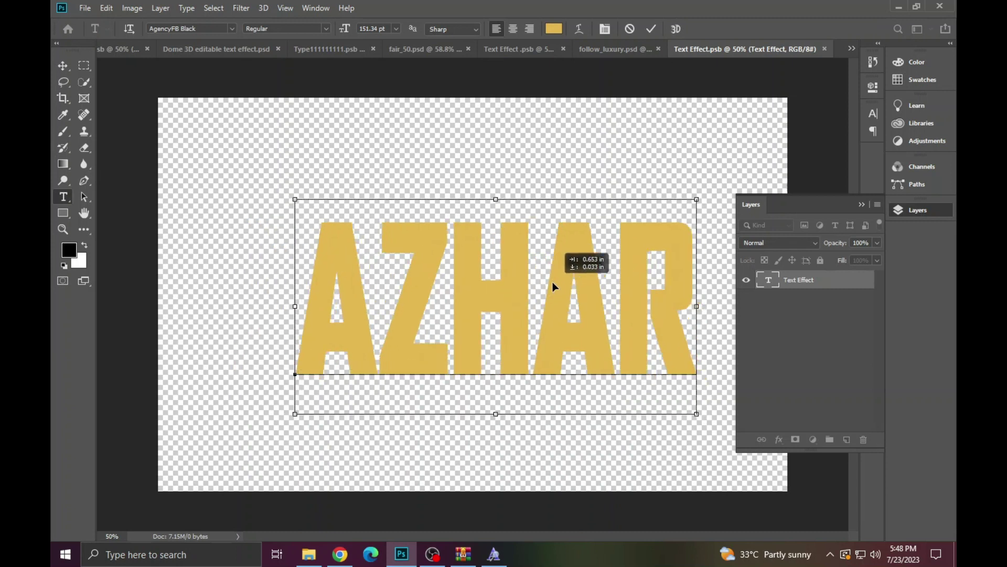
pyautogui.click(652, 28)
# Save the edited smart object and return to the follow_luxury.psd template.
pyautogui.click(85, 8)
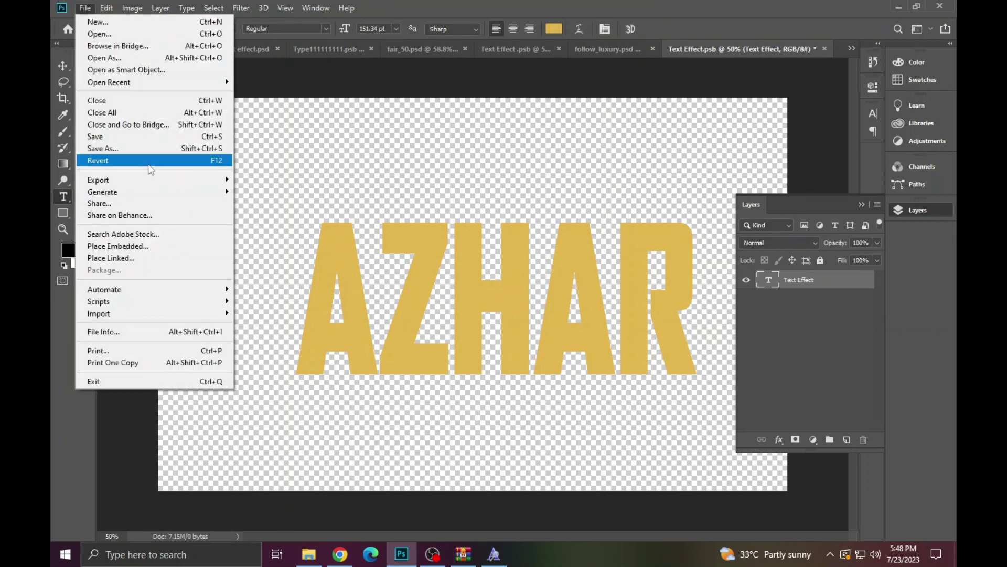
pyautogui.click(140, 137)
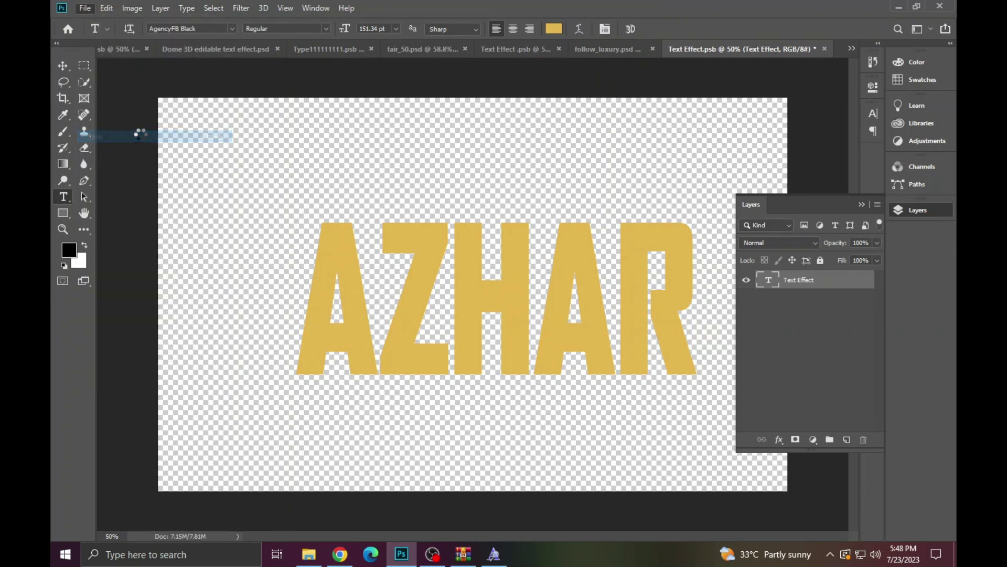
pyautogui.click(634, 48)
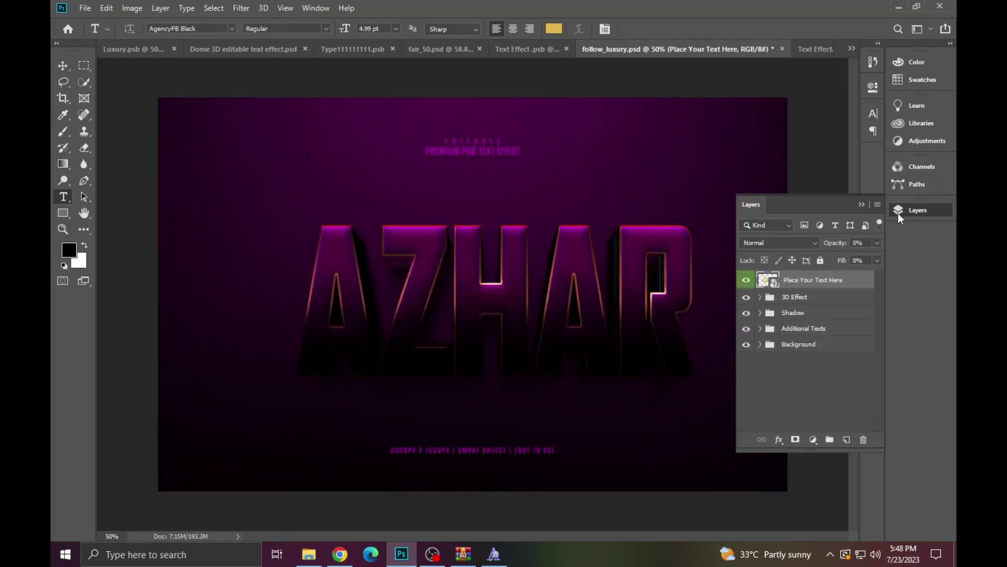
# Hide the Layers panel, zoom in and fit the purple 3D AZHAR design to the screen.
pyautogui.click(899, 212)
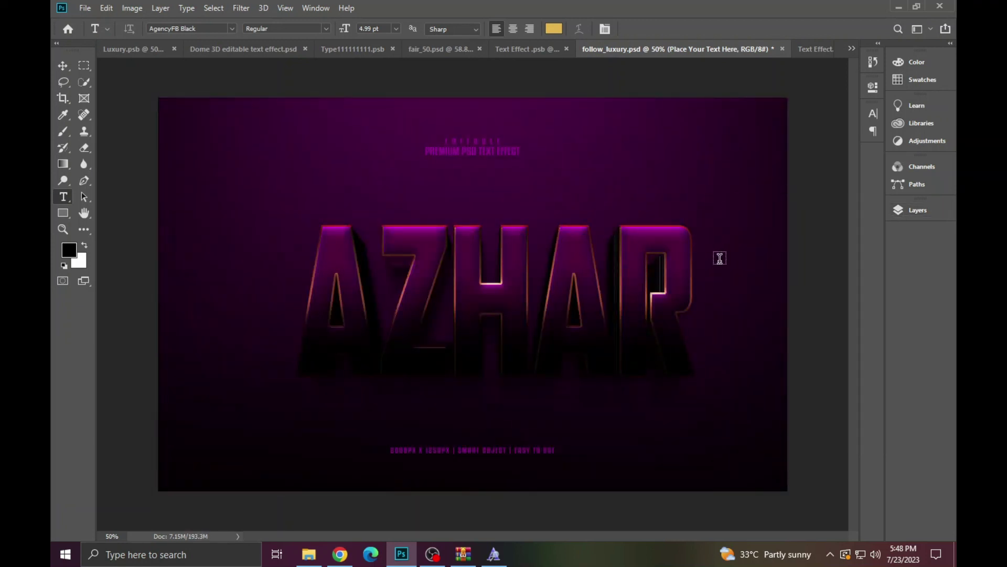
pyautogui.click(63, 229)
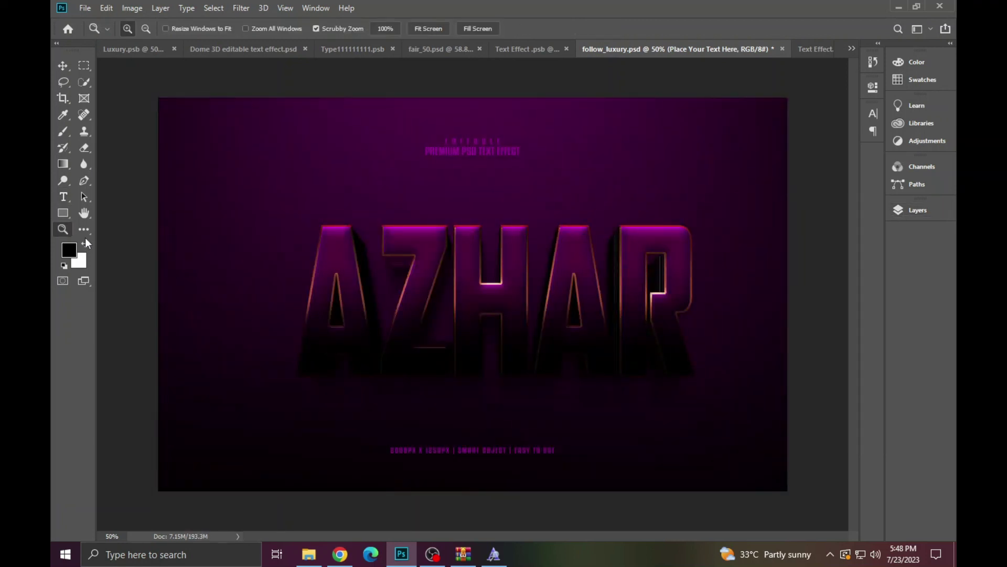
pyautogui.click(428, 299)
pyautogui.rightClick(286, 216)
pyautogui.click(315, 217)
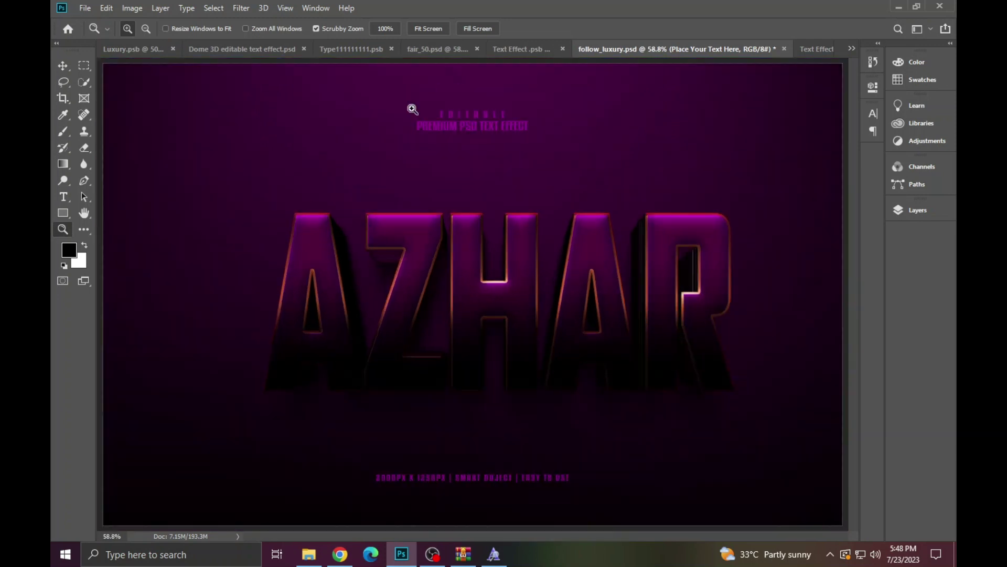
# Close the follow_luxury template without saving and return to the template folder.
pyautogui.click(785, 48)
pyautogui.click(499, 210)
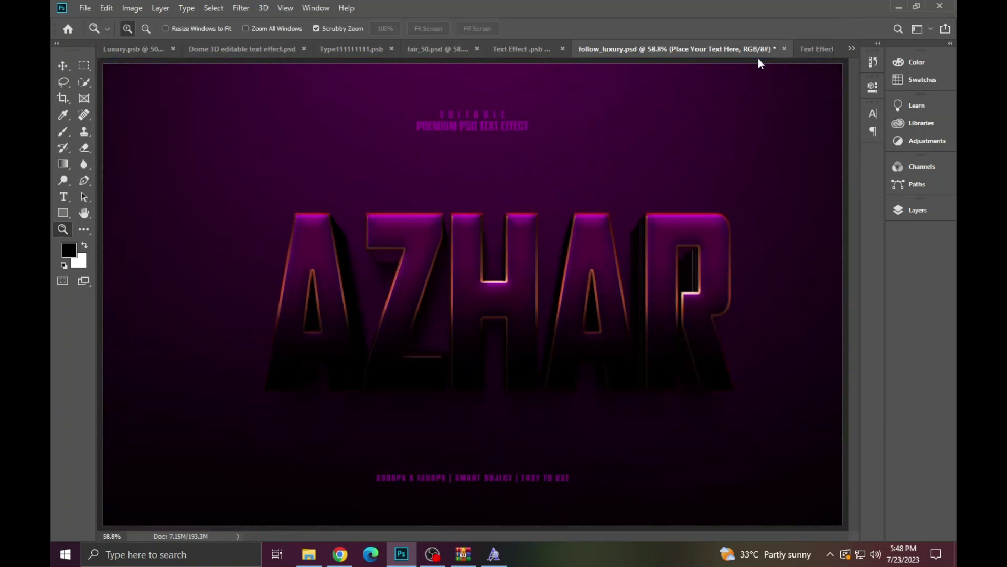
pyautogui.click(308, 554)
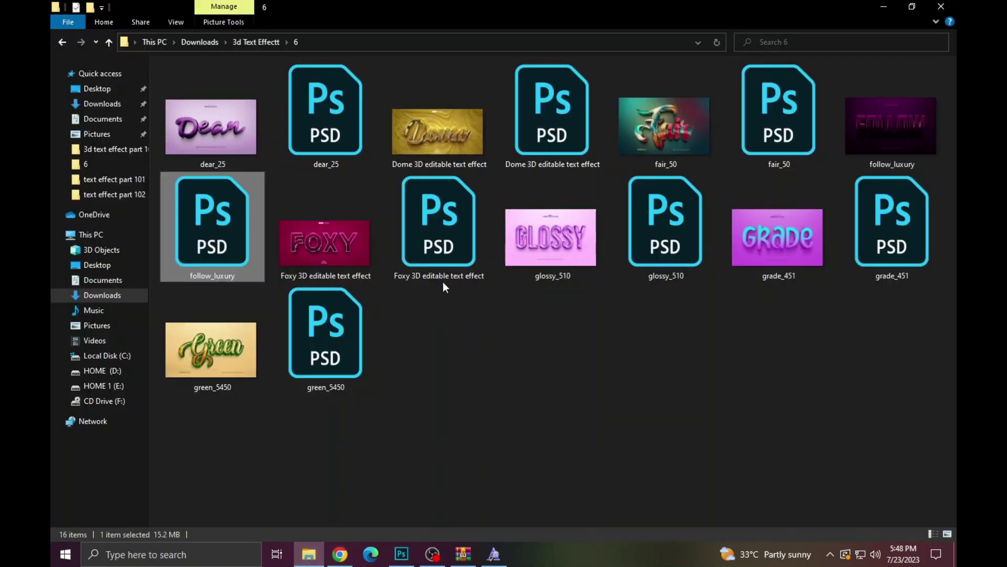
# Open the Foxy 3D editable text effect PSD from the 3d Text Effectt > 6 folder.
pyautogui.click(337, 241)
pyautogui.doubleClick(471, 242)
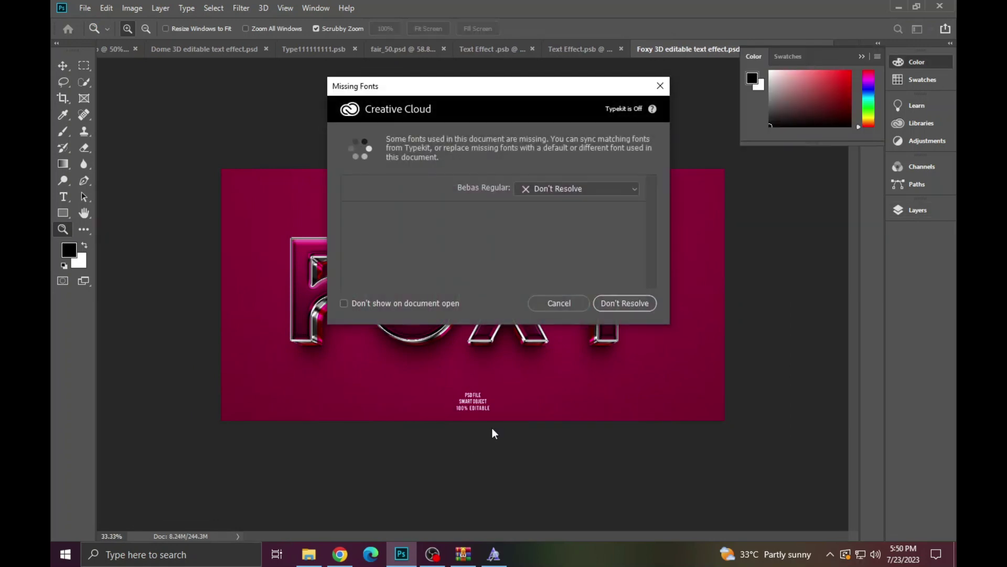
# Open the Foxy smart object and retype FOXY as AQSA.
pyautogui.click(557, 308)
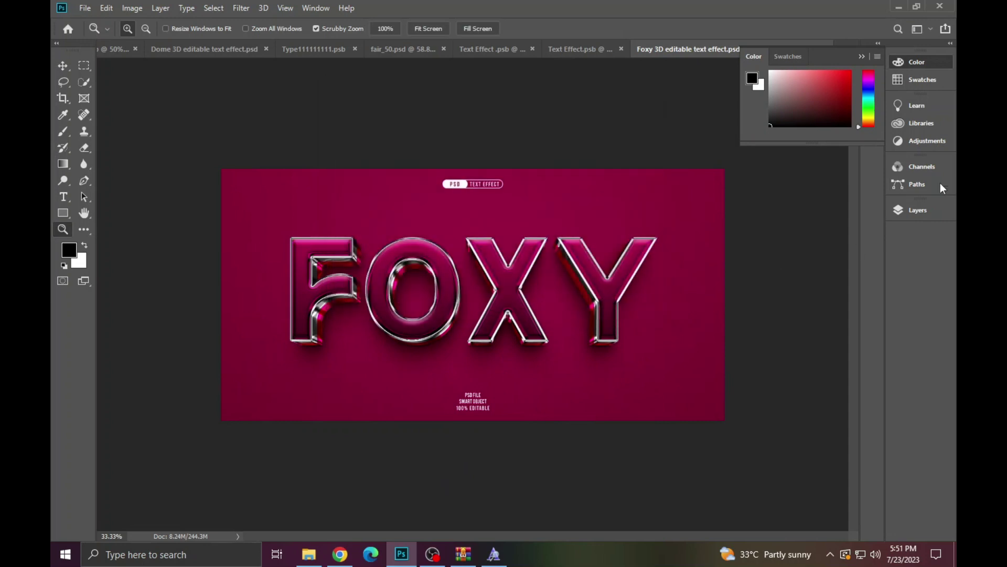
pyautogui.click(919, 210)
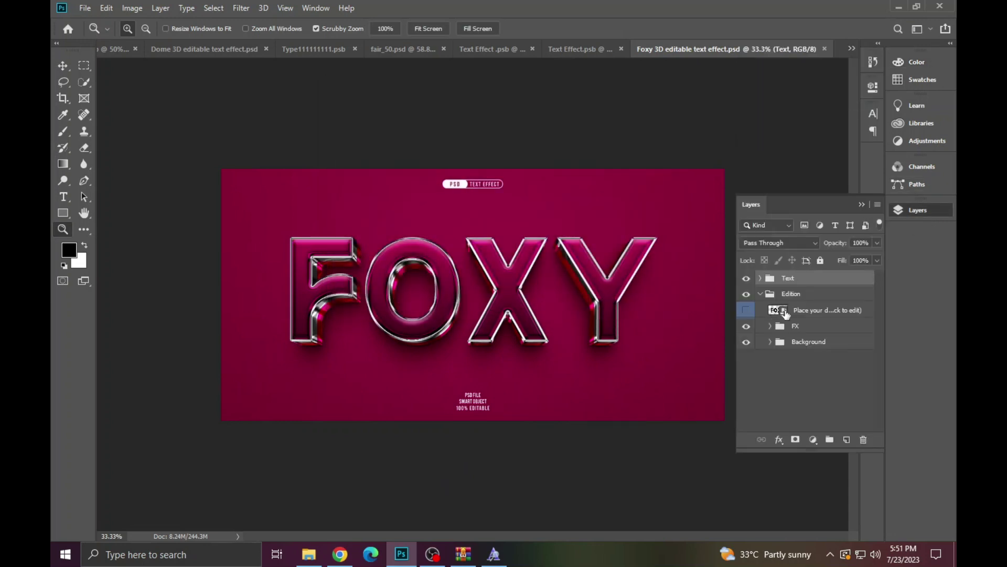
pyautogui.doubleClick(781, 312)
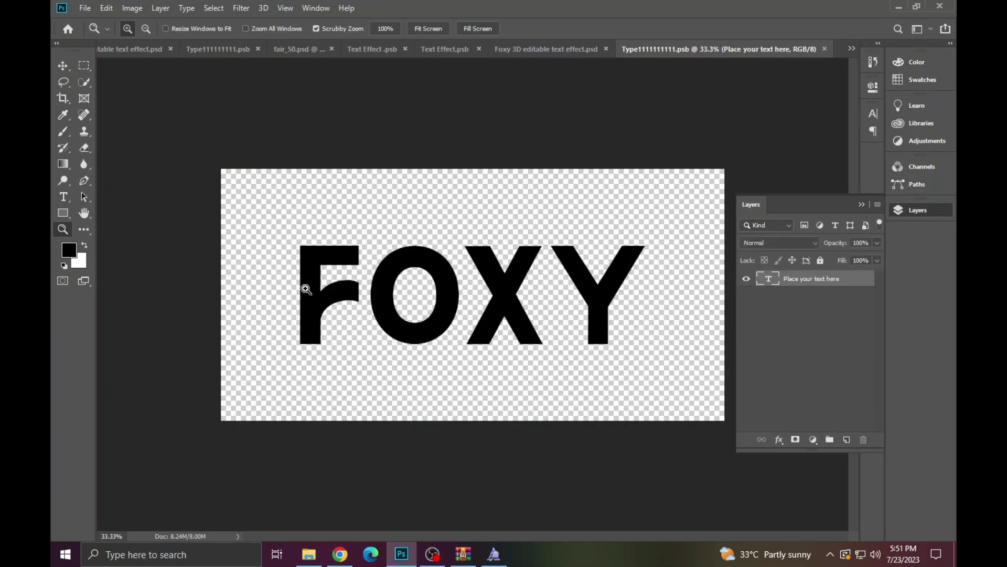
pyautogui.click(65, 198)
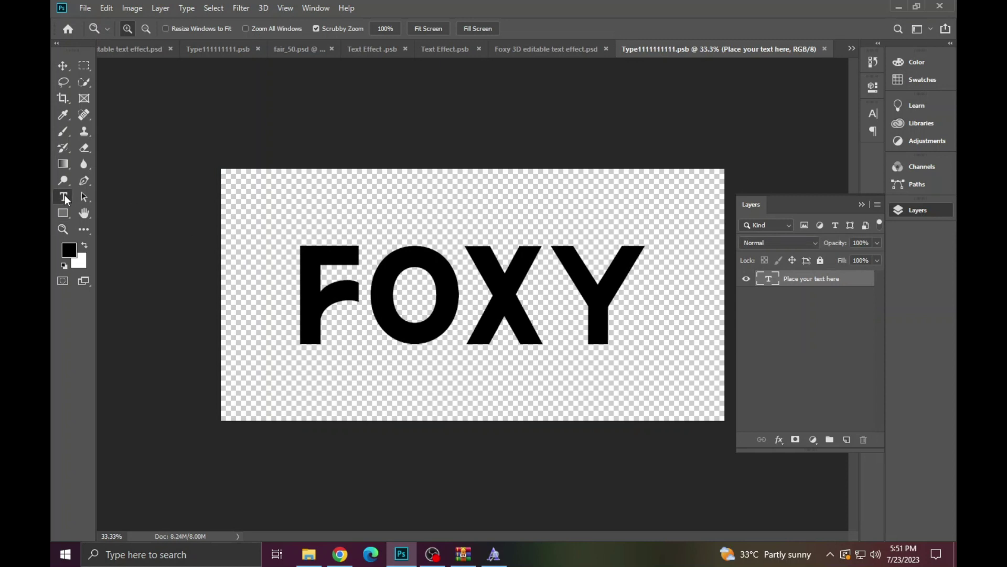
pyautogui.doubleClick(414, 296)
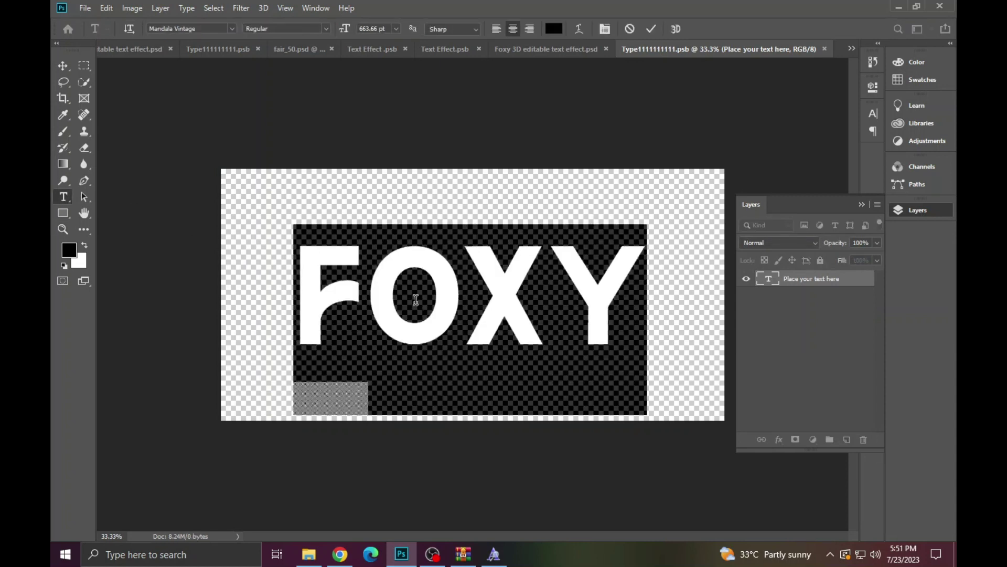
pyautogui.write('AQ')
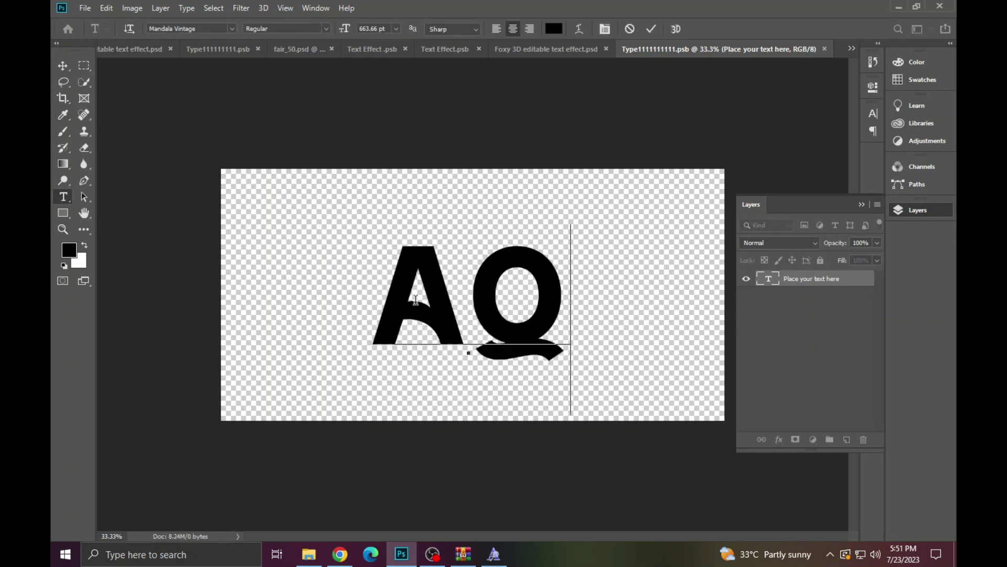
pyautogui.write('SA')
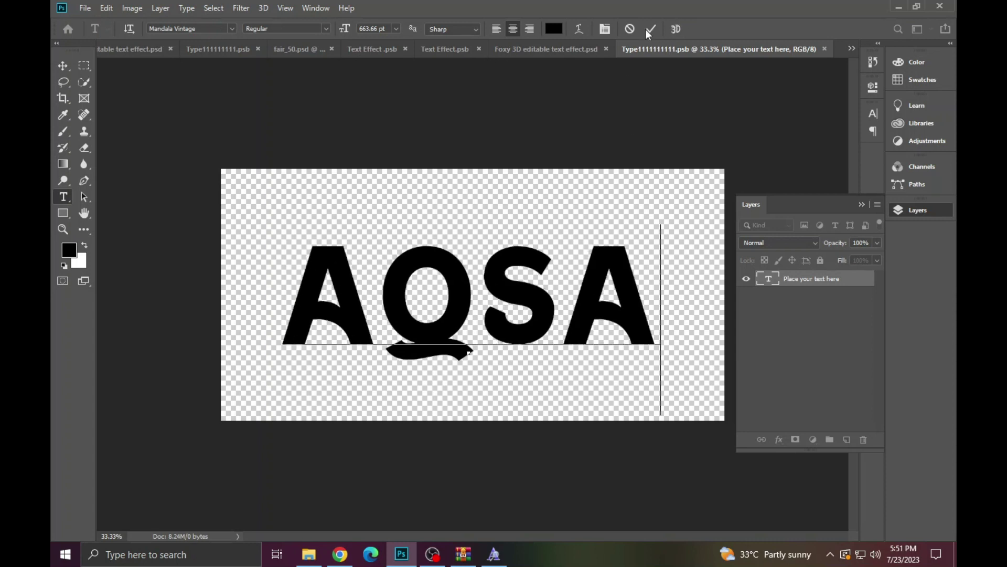
pyautogui.click(651, 29)
# Save the AQSA smart object and close it to return to the Foxy template.
pyautogui.click(85, 8)
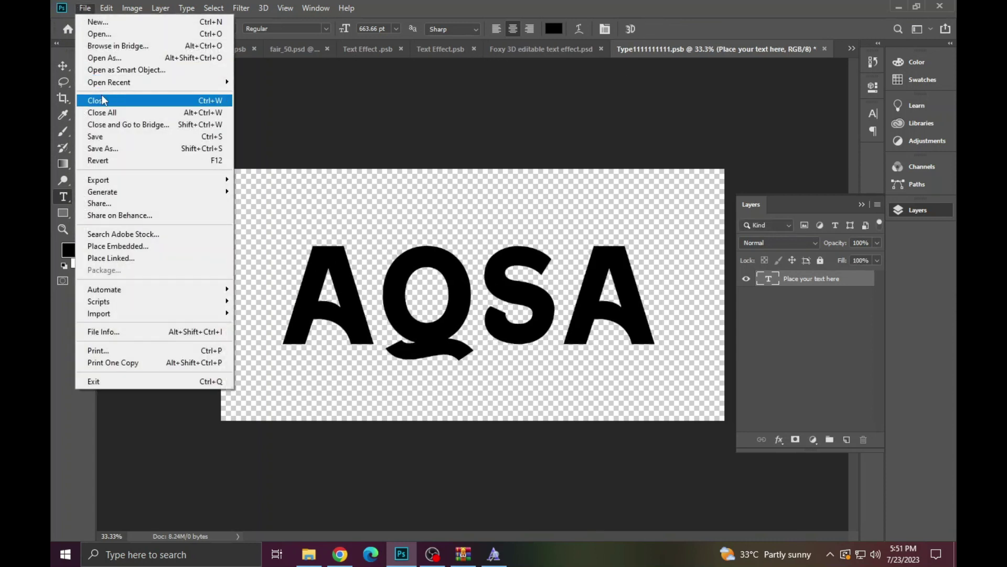
pyautogui.click(100, 136)
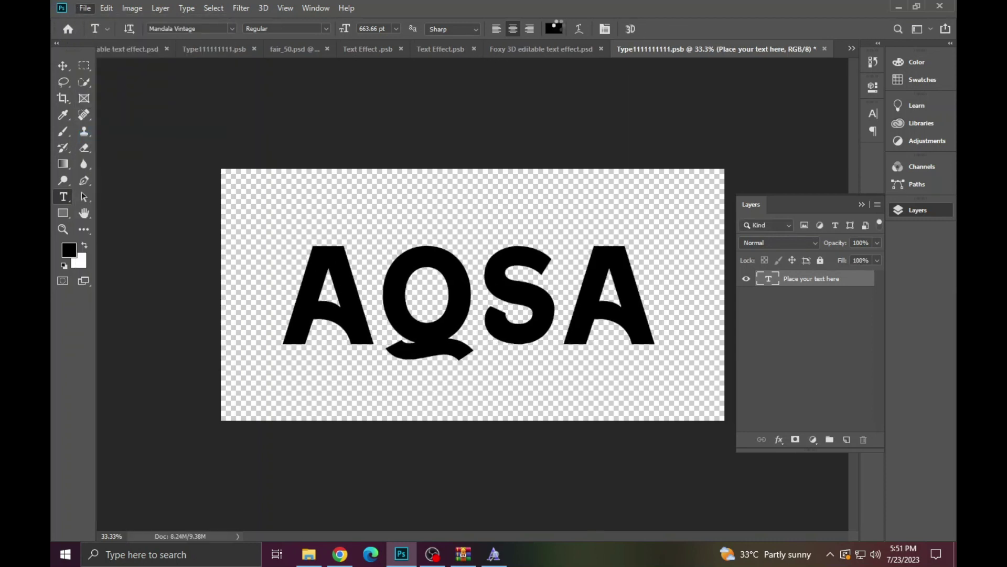
pyautogui.click(553, 52)
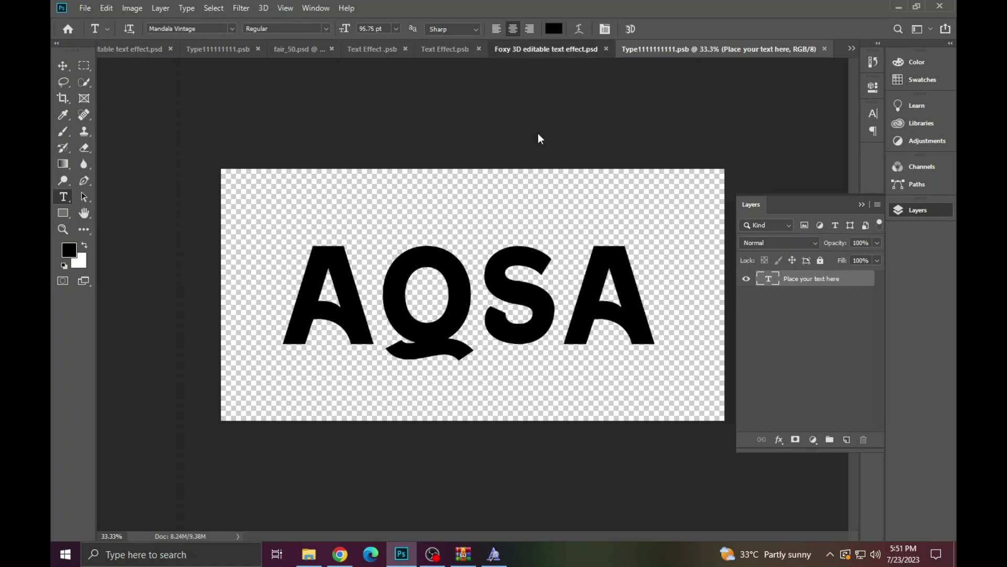
pyautogui.hotkey('ctrl', 'w')
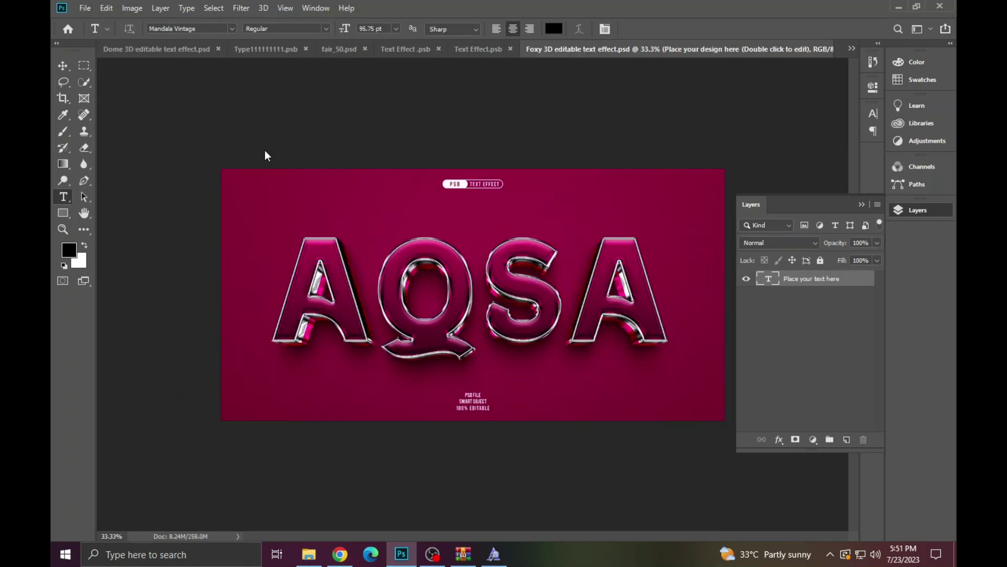
# Zoom in and add a new Lorem Ipsum type layer in the Text group above AQSA.
pyautogui.click(63, 229)
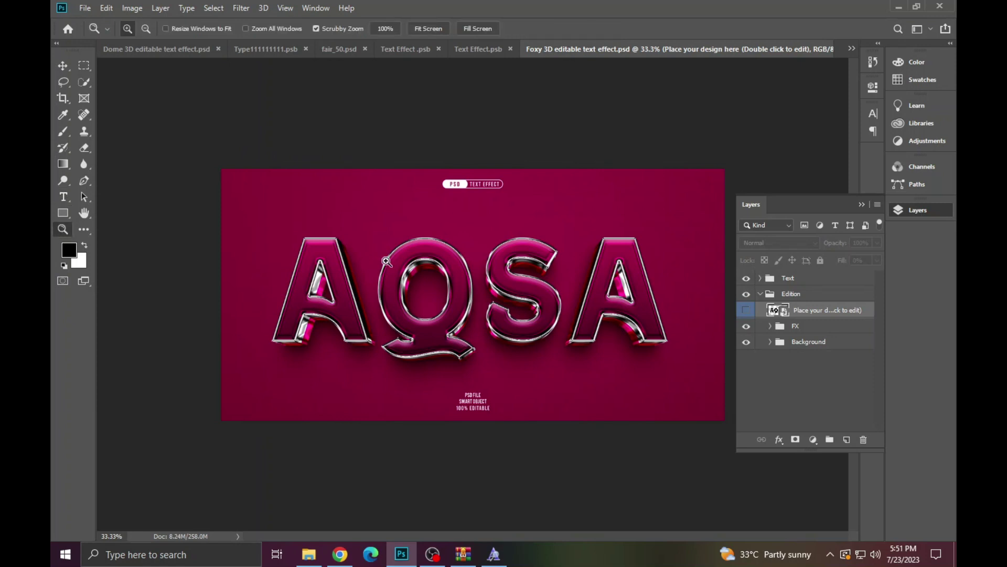
pyautogui.hotkey('ctrl', '+')
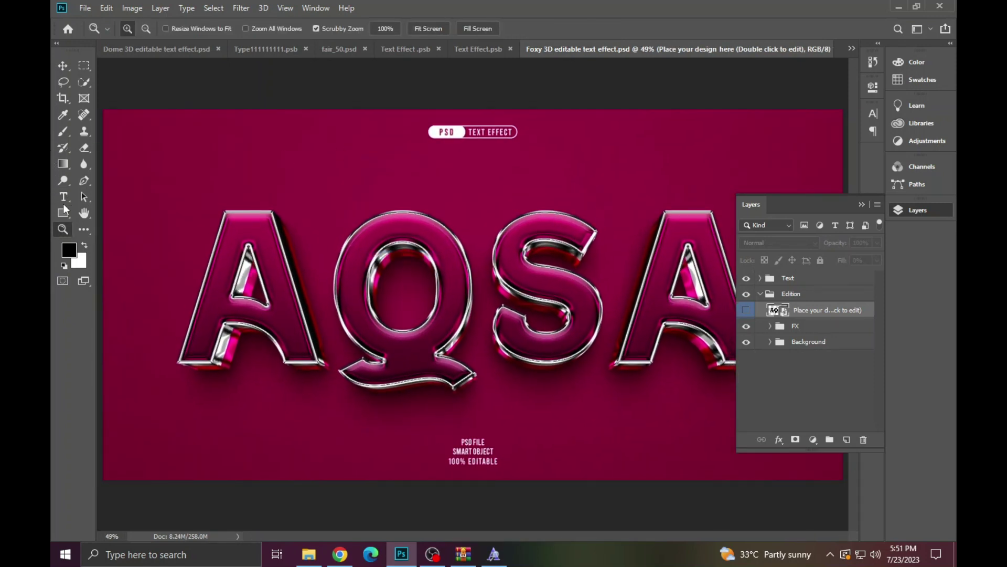
pyautogui.click(63, 198)
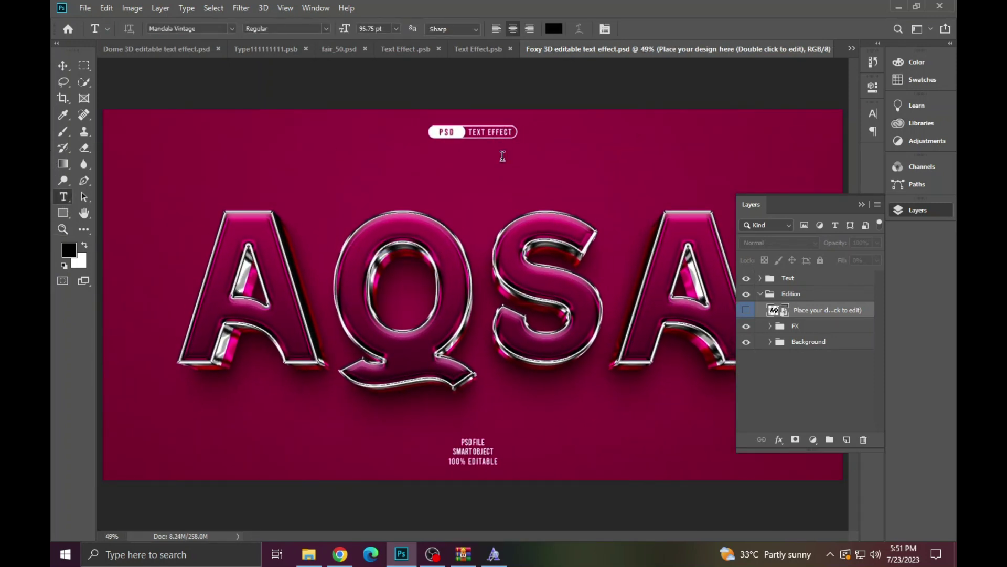
pyautogui.click(503, 156)
pyautogui.click(631, 30)
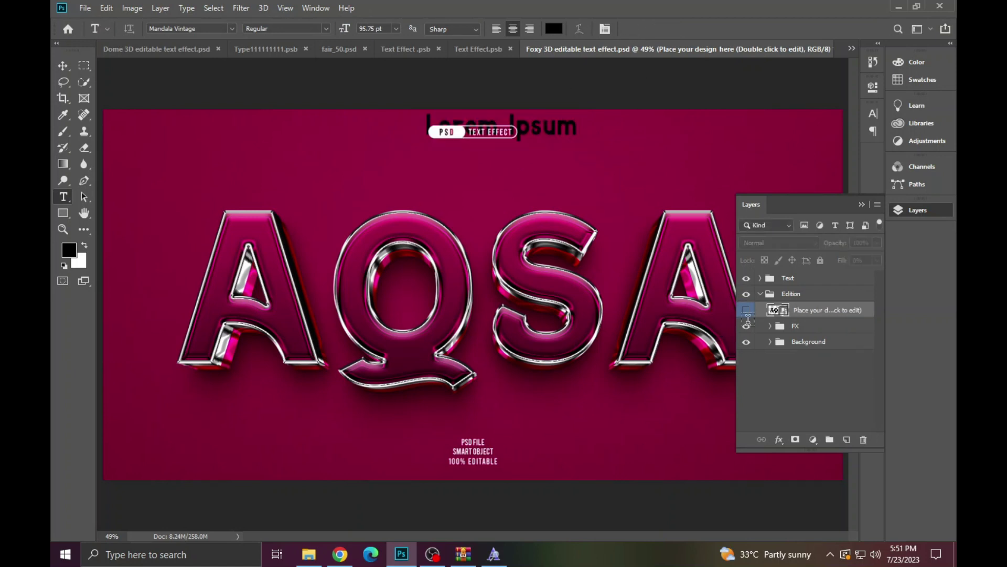
pyautogui.click(761, 294)
pyautogui.click(760, 279)
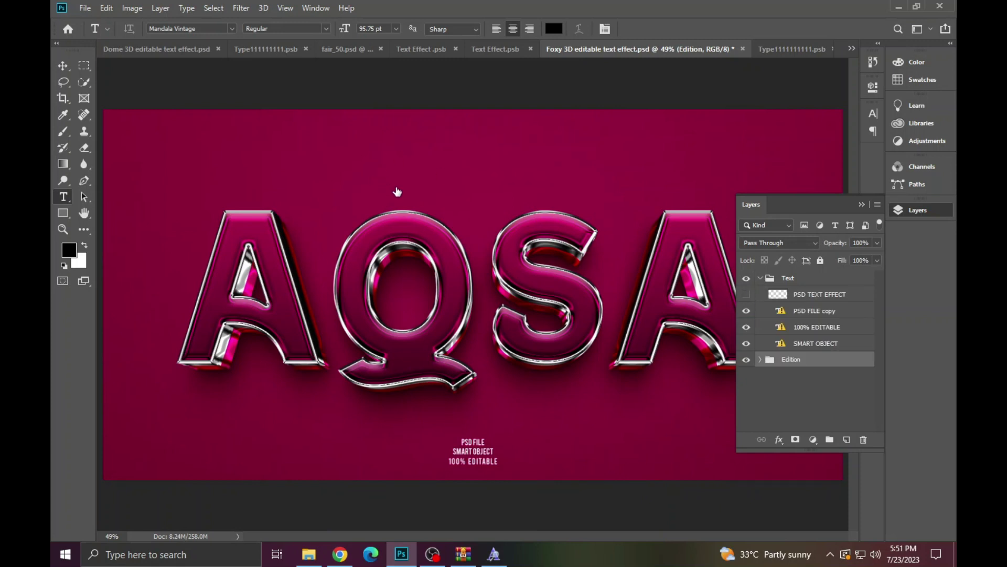
pyautogui.click(408, 143)
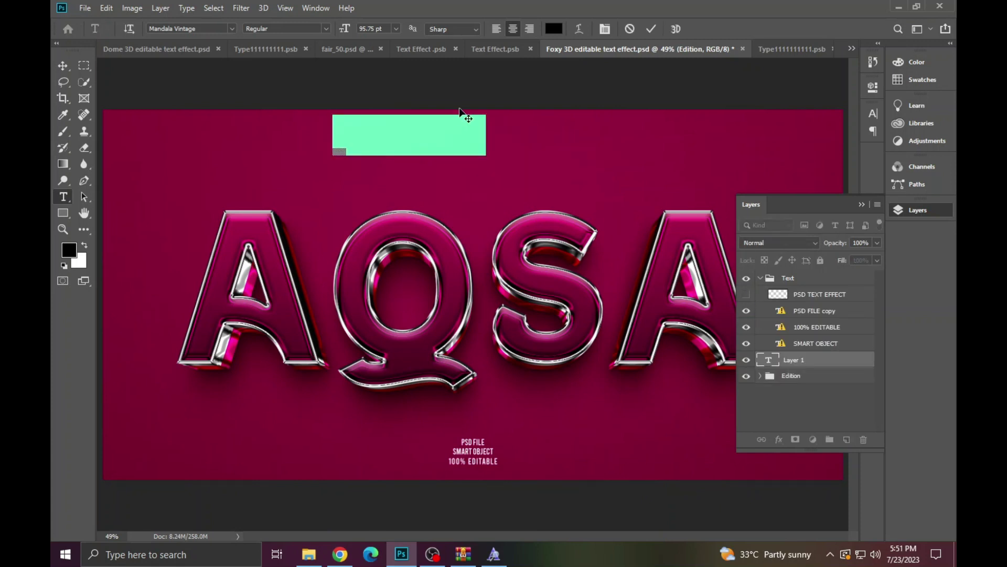
pyautogui.click(430, 126)
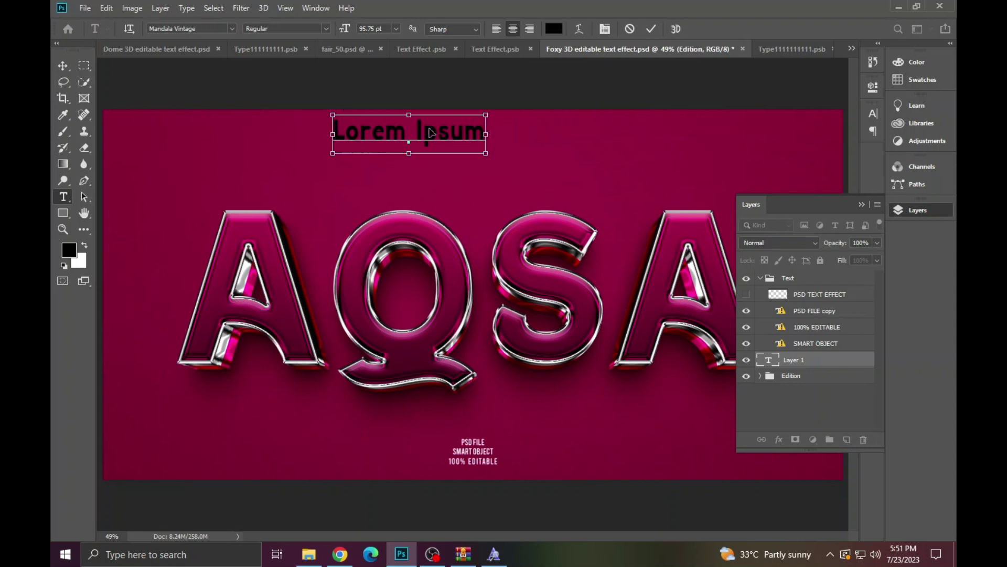
# Replace the Lorem Ipsum placeholder with the text 'OFFicial Account'.
pyautogui.hotkey('ctrl', 'a')
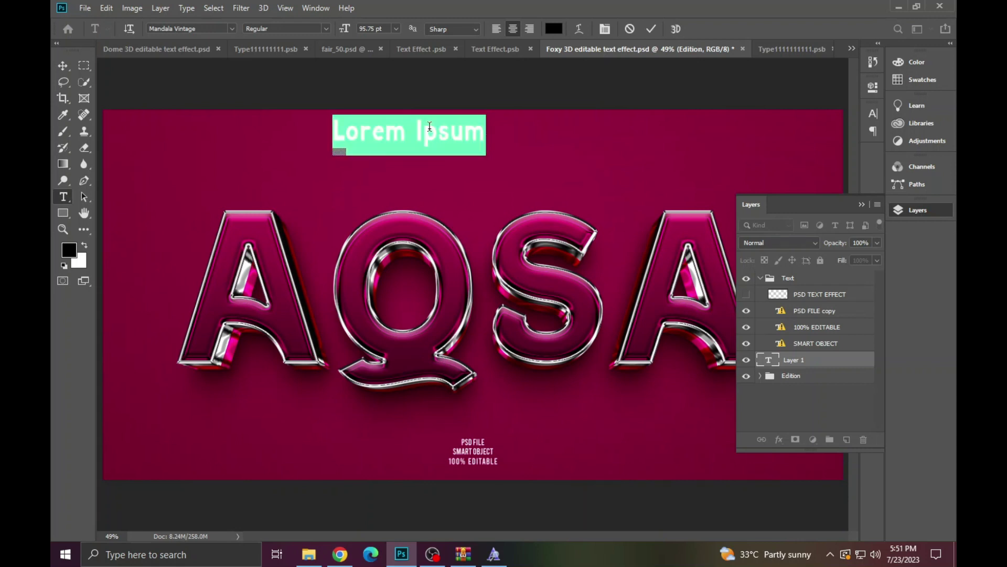
pyautogui.click(429, 126)
pyautogui.hotkey('ctrl', 'a')
pyautogui.press('BackSpace')
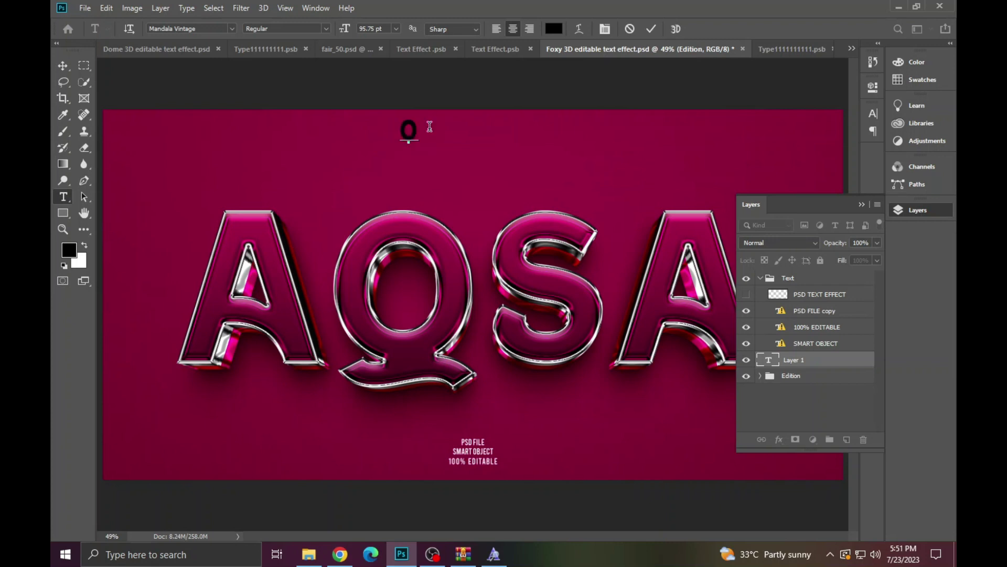
pyautogui.write('FF')
pyautogui.write('I')
pyautogui.write('C')
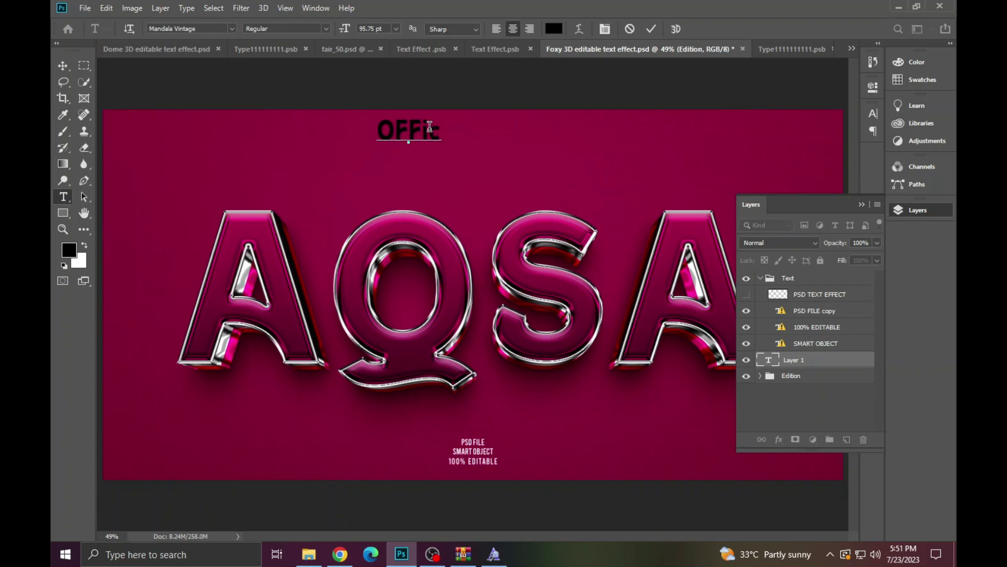
pyautogui.write('ial')
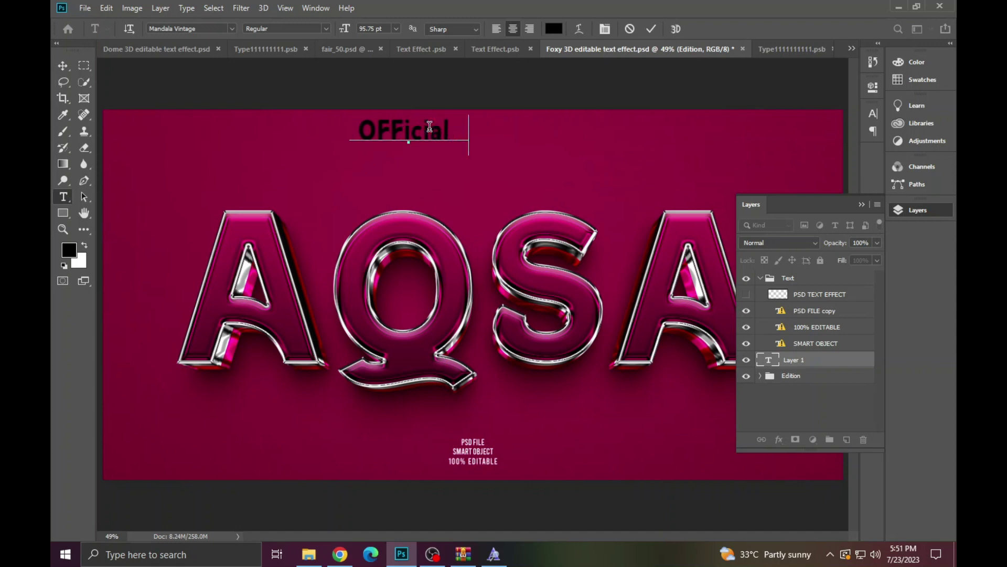
pyautogui.write(' Ac')
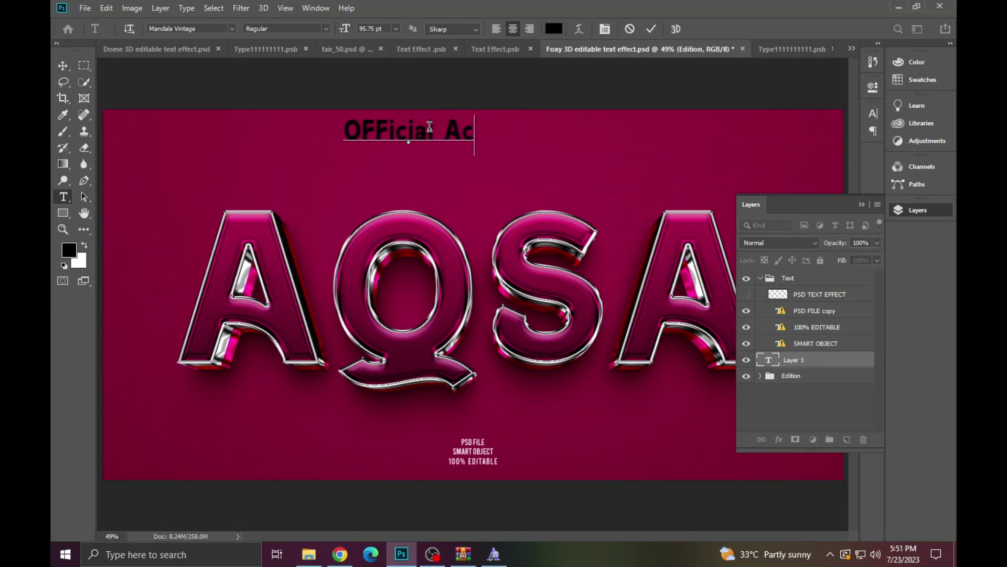
pyautogui.write('c')
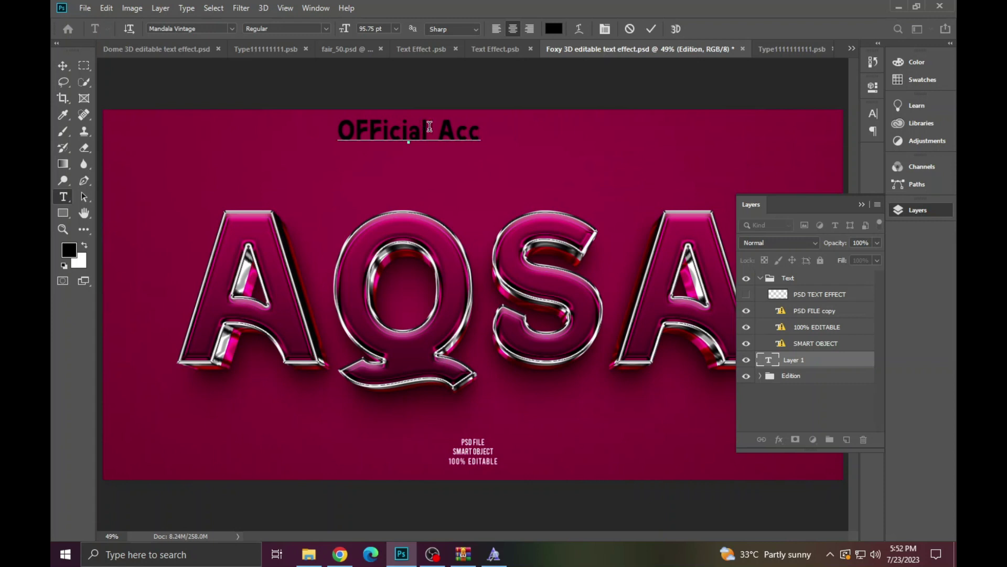
pyautogui.write('ou')
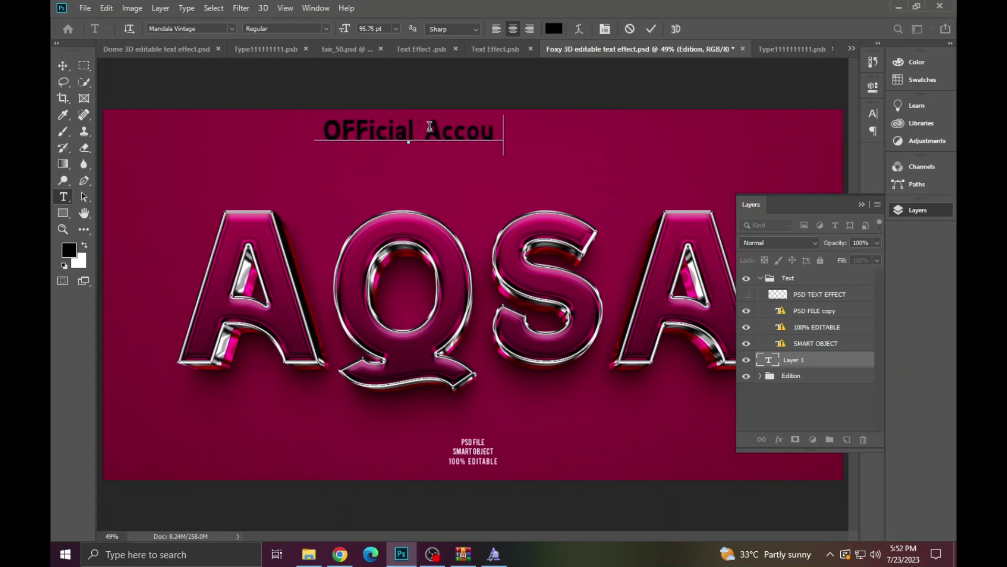
pyautogui.write('6')
pyautogui.write('n')
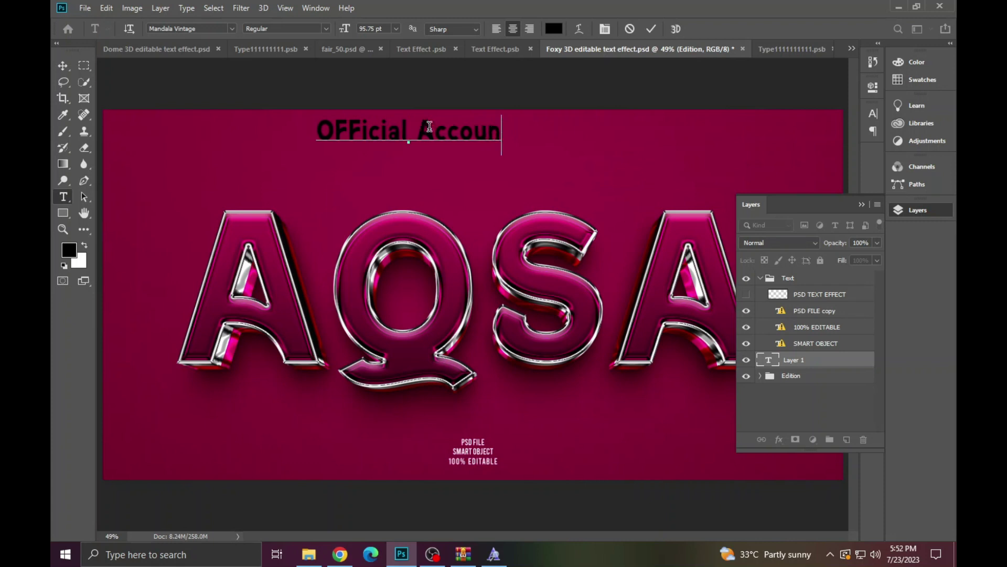
pyautogui.write('t')
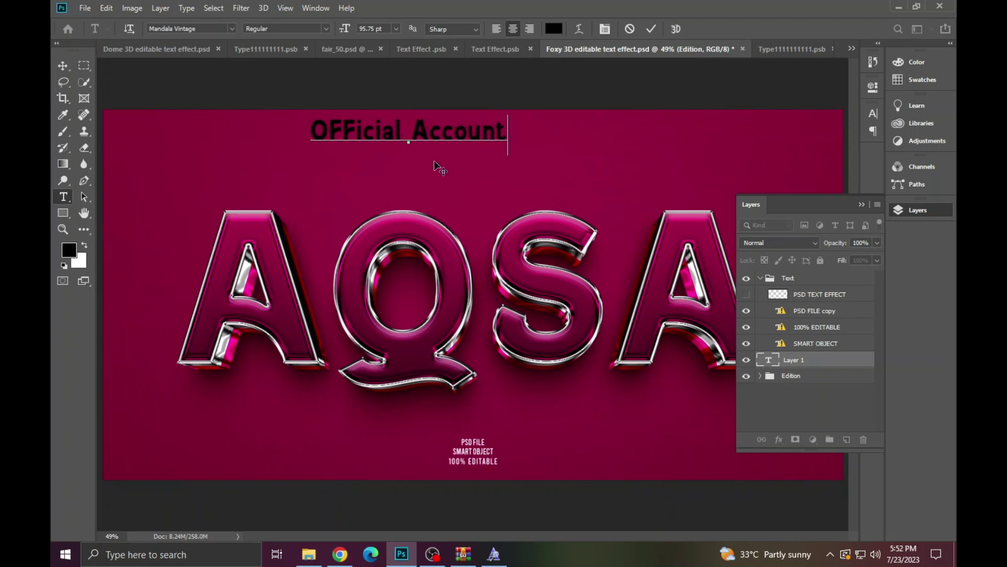
pyautogui.doubleClick(357, 131)
# Colour the OFFicial Account line white (#ffffff).
pyautogui.tripleClick(357, 131)
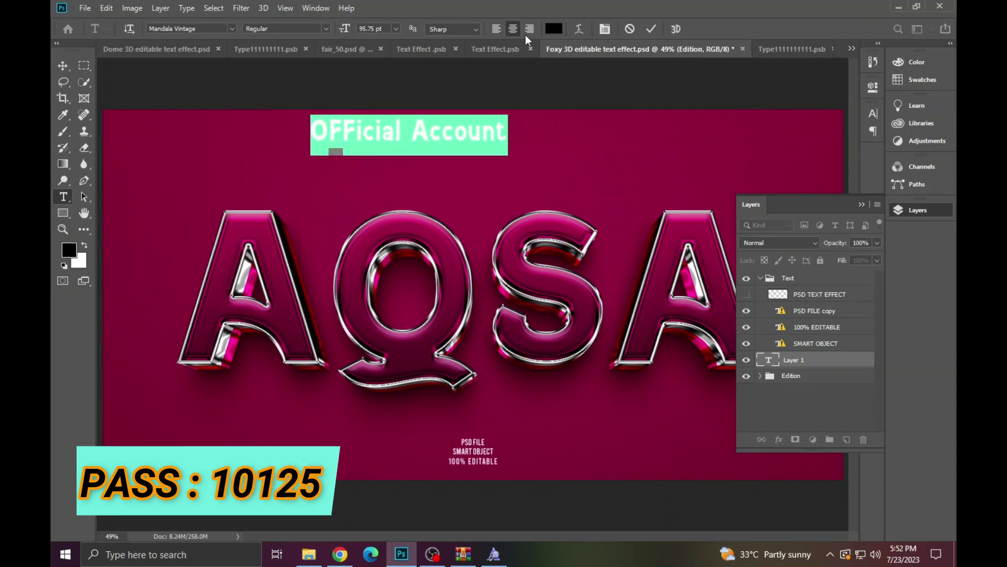
pyautogui.click(554, 29)
pyautogui.write('ffffff')
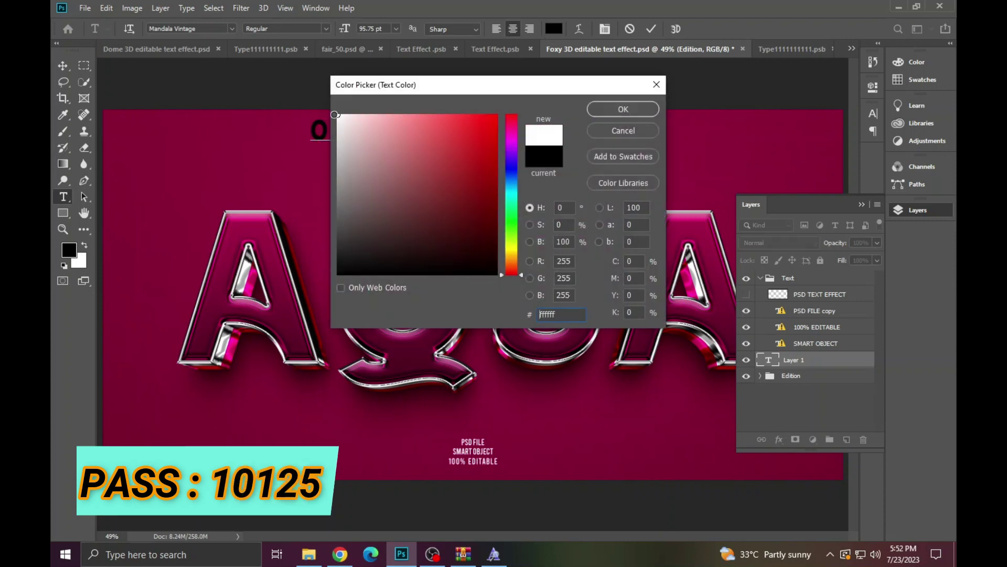
pyautogui.click(589, 110)
# Shrink the line to 32.75 pt, commit, and centre it above AQSA.
pyautogui.doubleClick(436, 126)
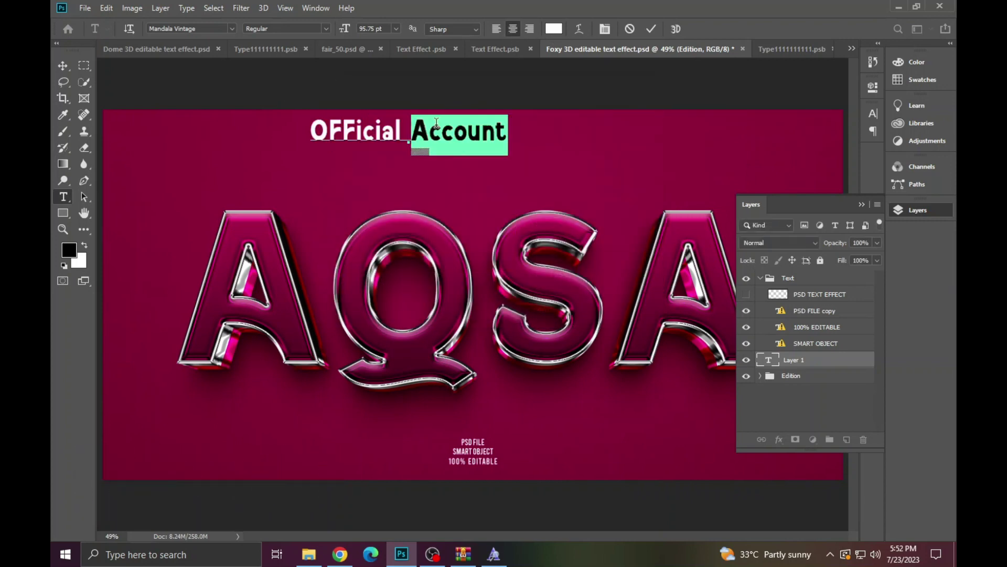
pyautogui.tripleClick(443, 114)
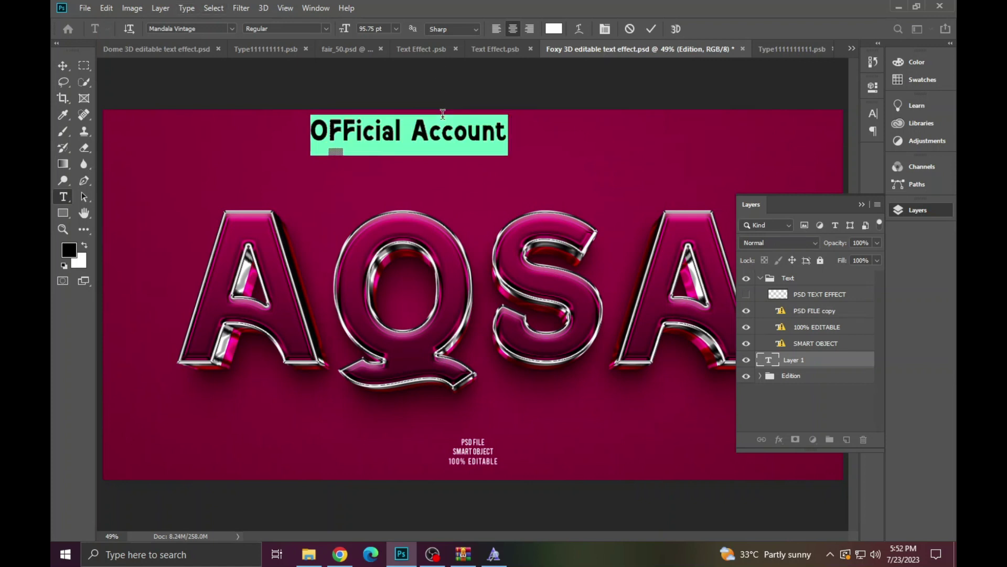
pyautogui.moveTo(343, 29); pyautogui.dragTo(466, 40)
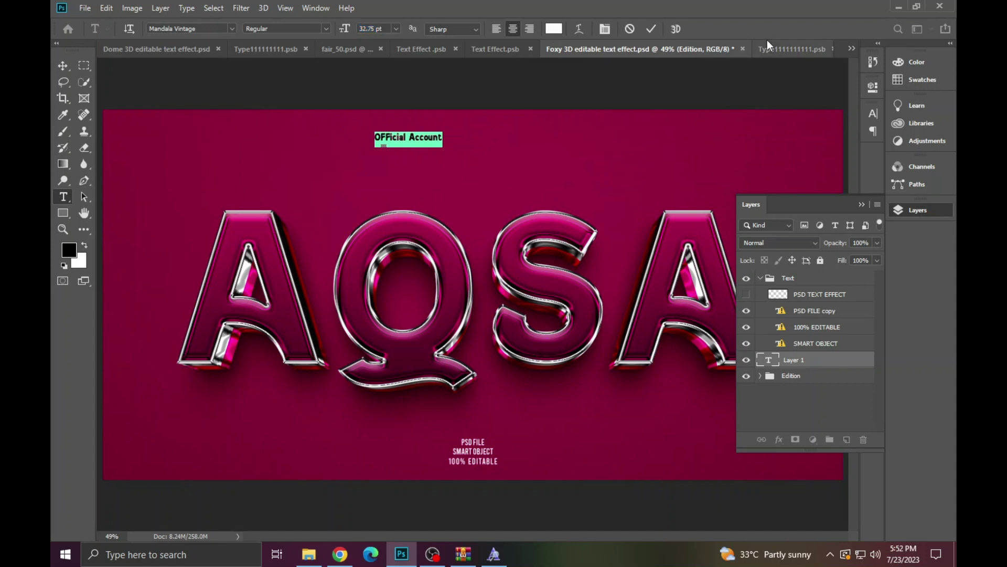
pyautogui.hotkey('ctrl', 'Return')
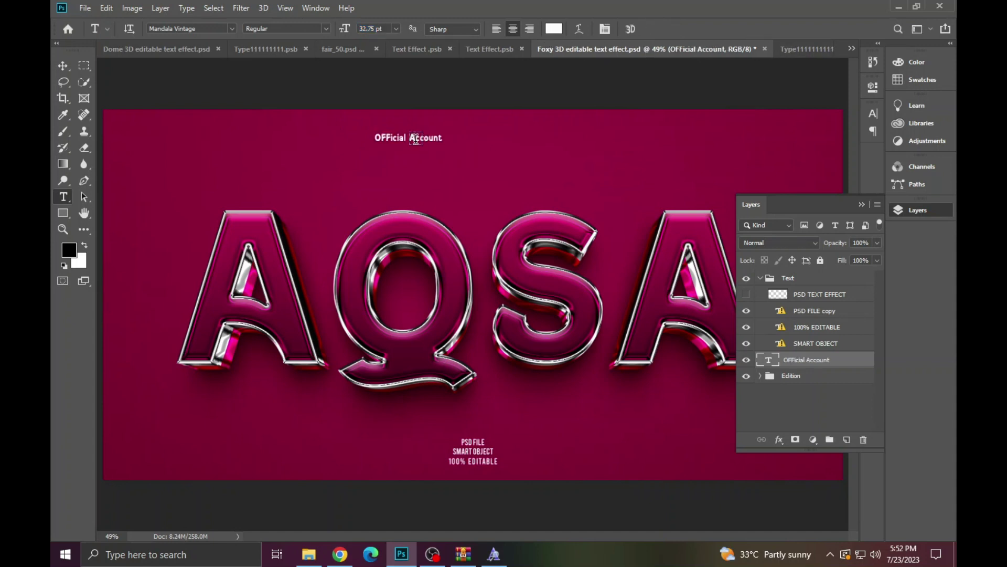
pyautogui.moveTo(517, 153); pyautogui.dragTo(488, 148)
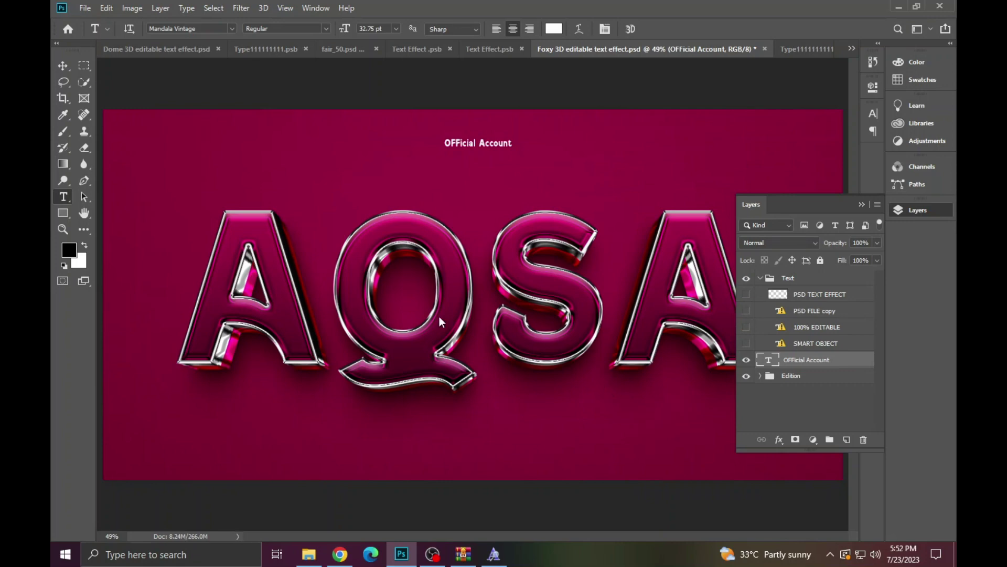
# Save a quality-12 JPEG copy named 'Foxy 3D editable text effect copy'.
pyautogui.hotkey('ctrl', 'shift', 's')
pyautogui.click(210, 421)
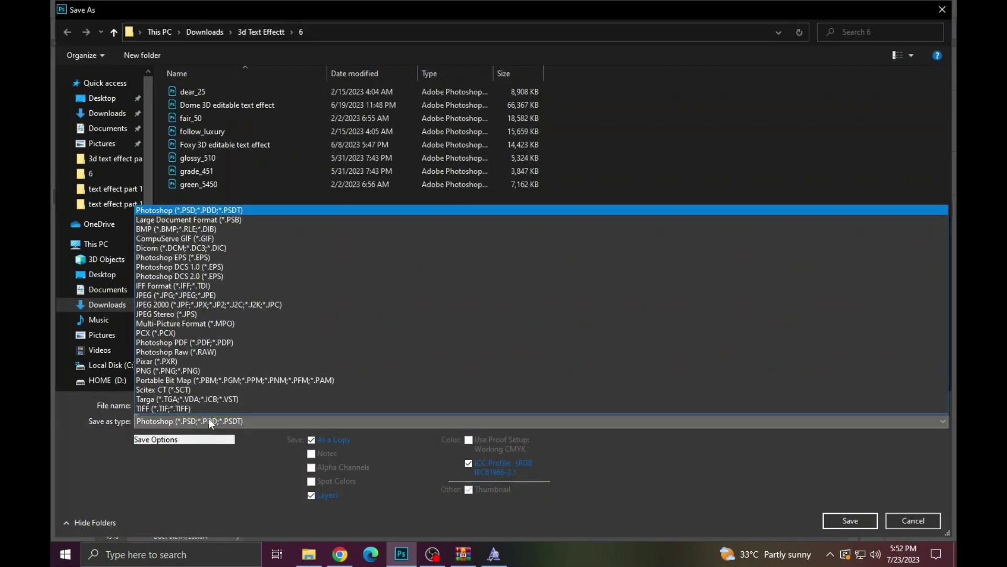
pyautogui.click(210, 295)
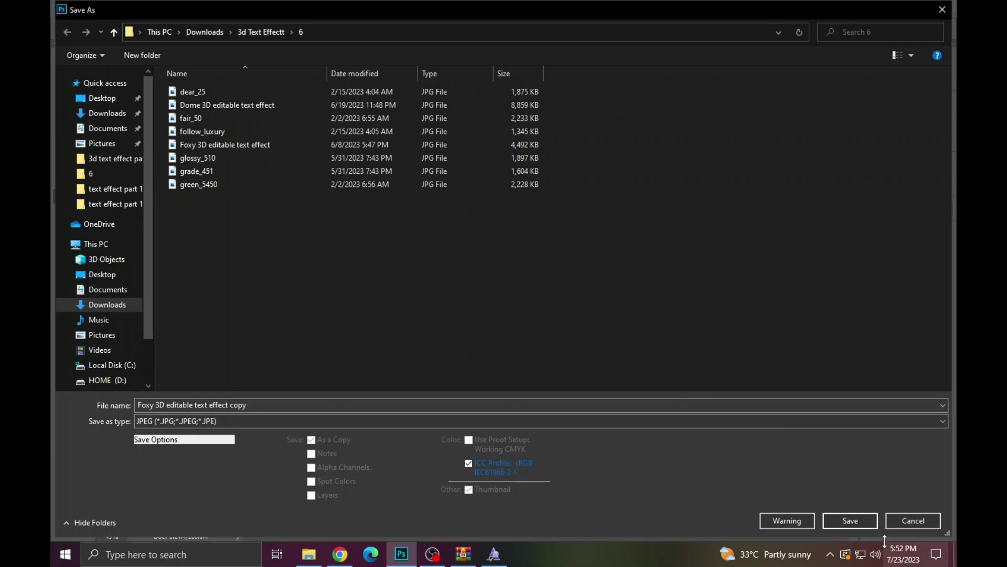
pyautogui.click(843, 519)
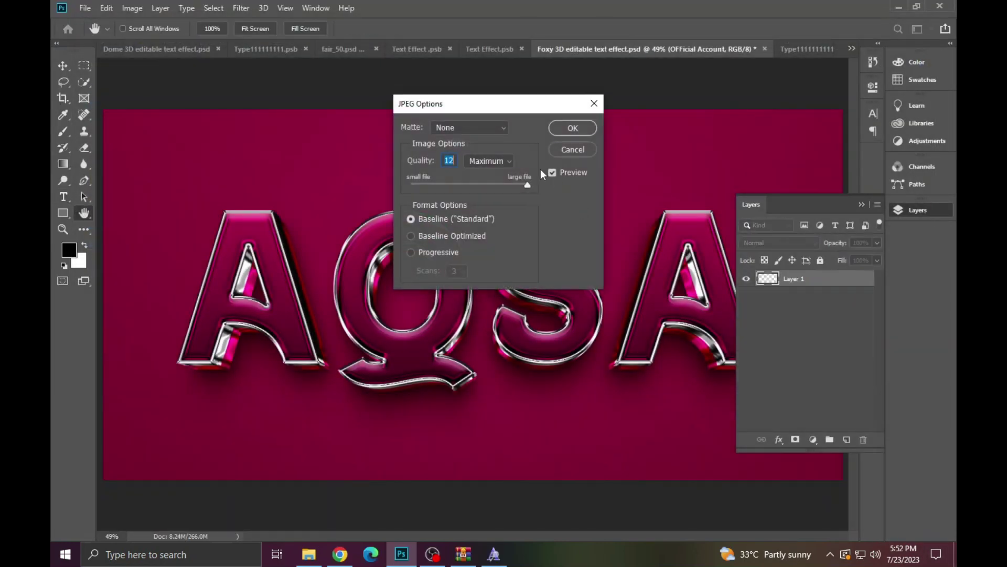
pyautogui.click(575, 134)
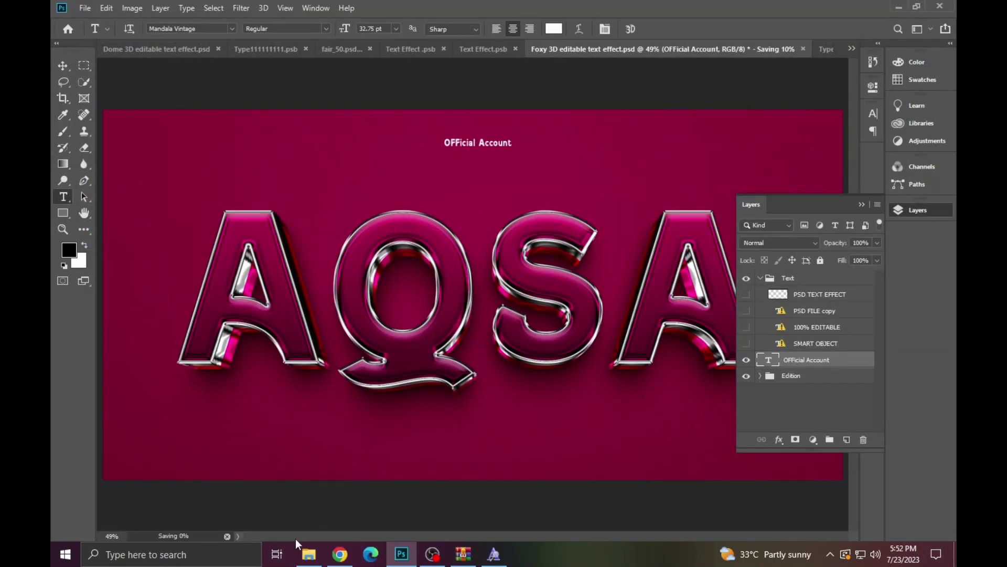
pyautogui.click(308, 552)
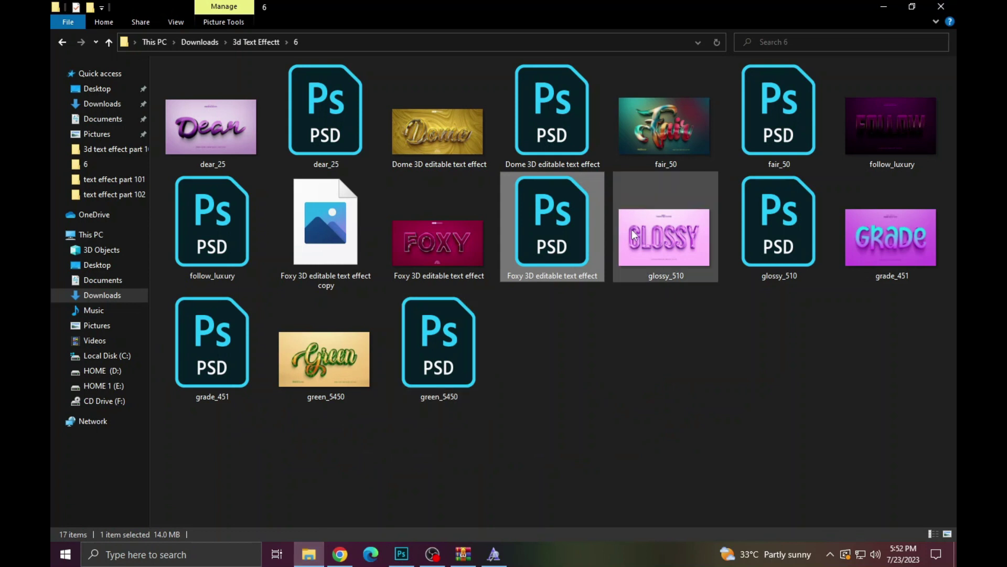
# Refresh the folder and inspect the new AQSA JPEG in the image viewer.
pyautogui.rightClick(308, 474)
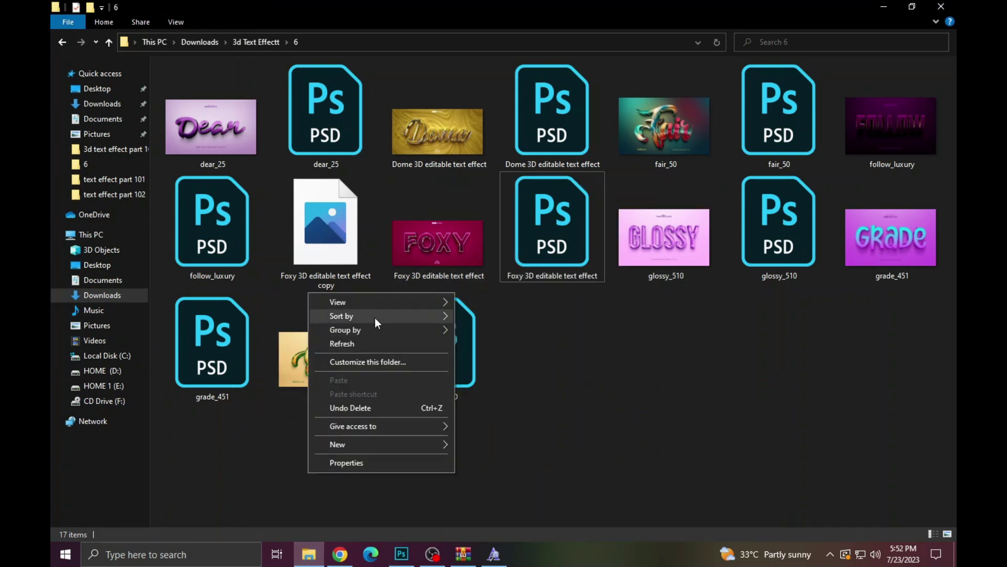
pyautogui.click(348, 343)
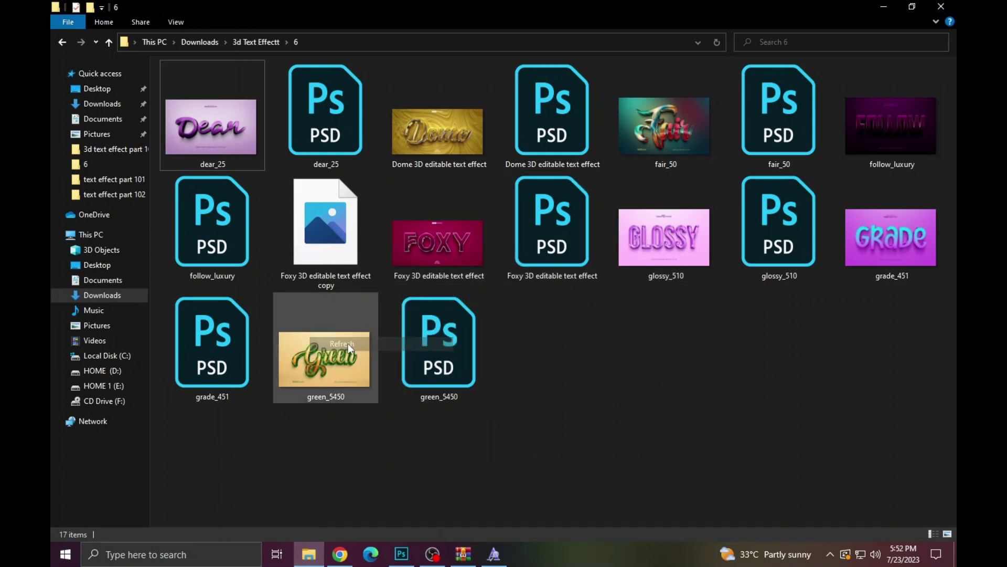
pyautogui.rightClick(348, 493)
pyautogui.doubleClick(322, 253)
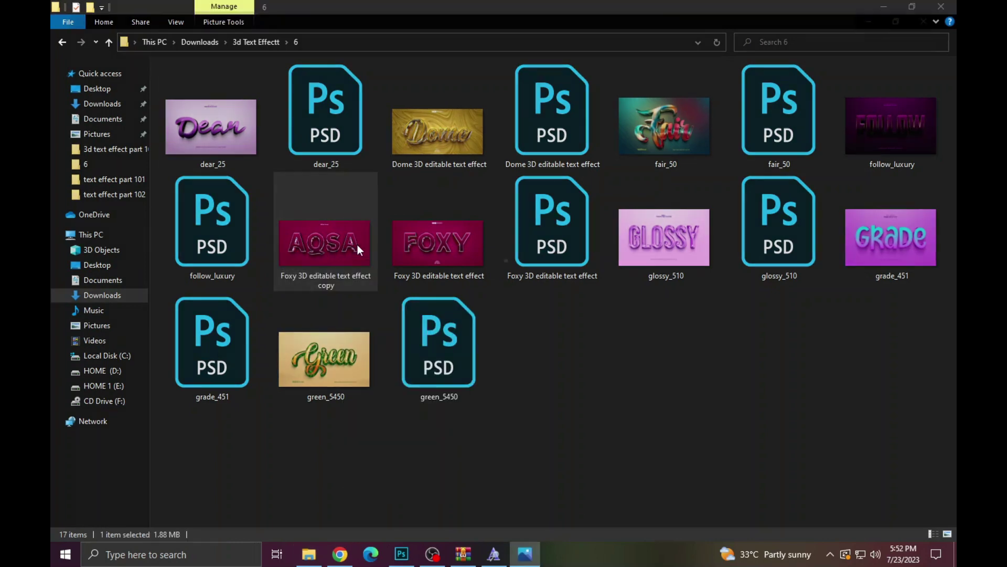
pyautogui.scroll(3, 550, 294)
pyautogui.moveTo(393, 292); pyautogui.dragTo(583, 289)
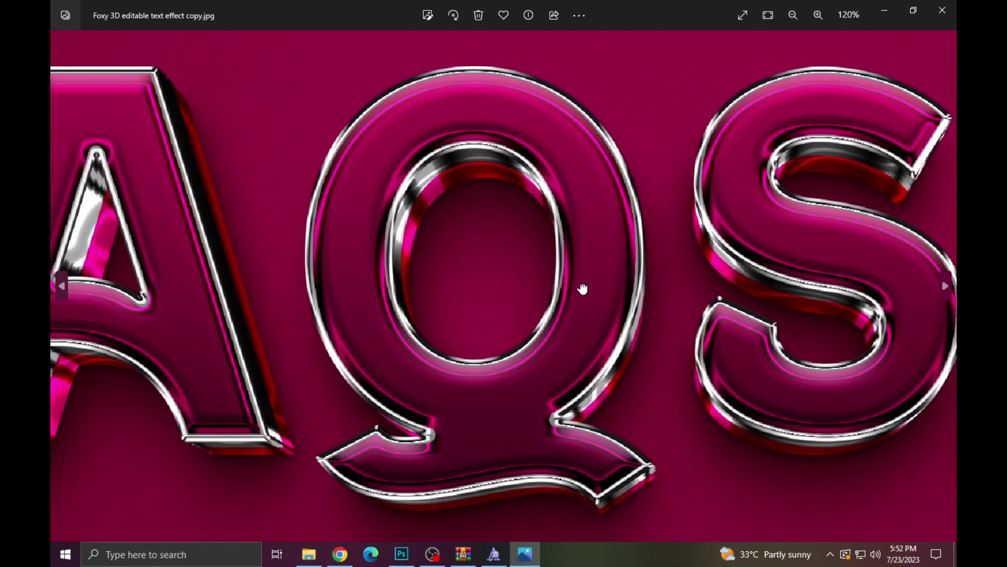
pyautogui.scroll(-2, 582, 288)
pyautogui.scroll(-1, 581, 288)
pyautogui.click(942, 10)
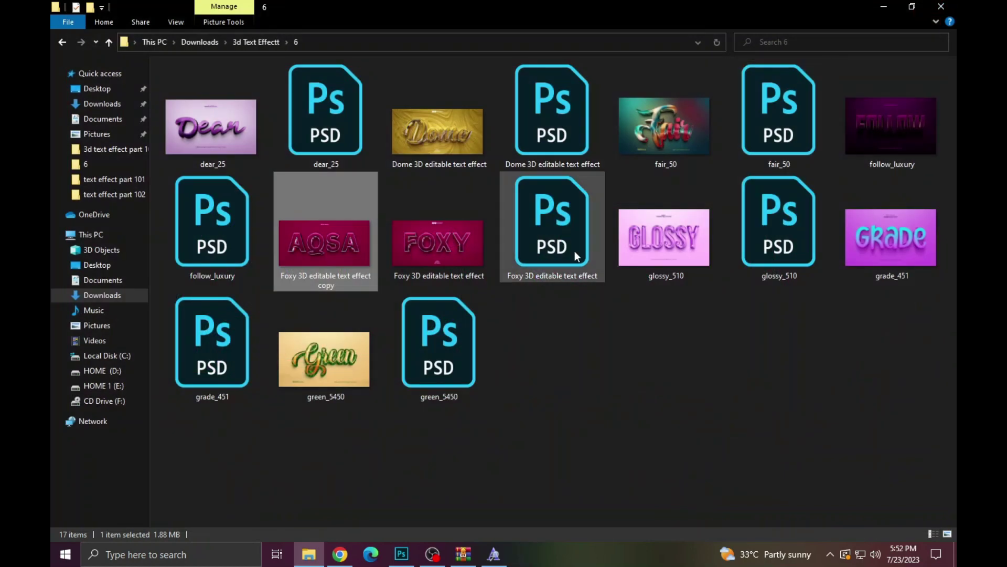
# Preview the grade_451 image, then open the grade_451 PSD template.
pyautogui.click(664, 249)
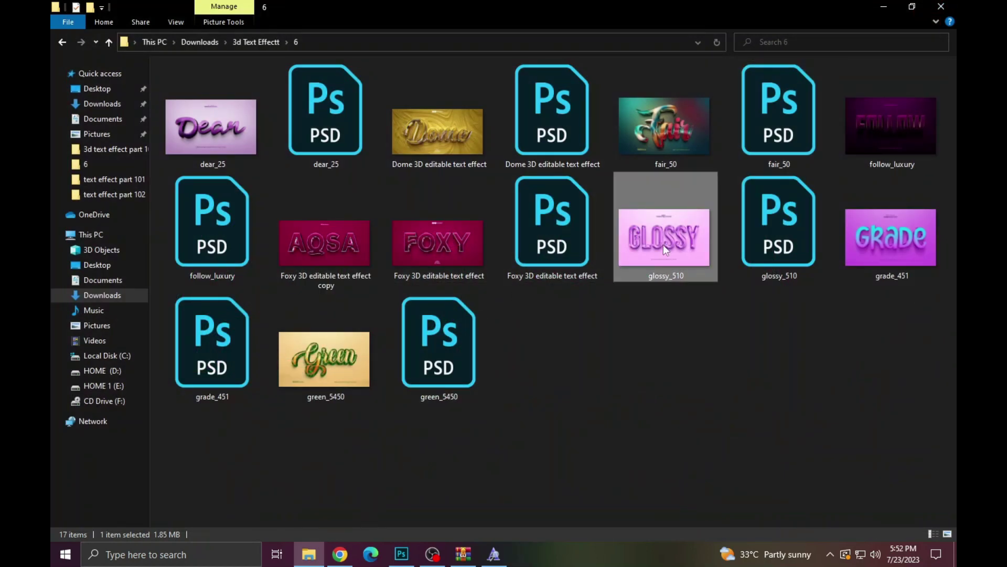
pyautogui.doubleClick(880, 241)
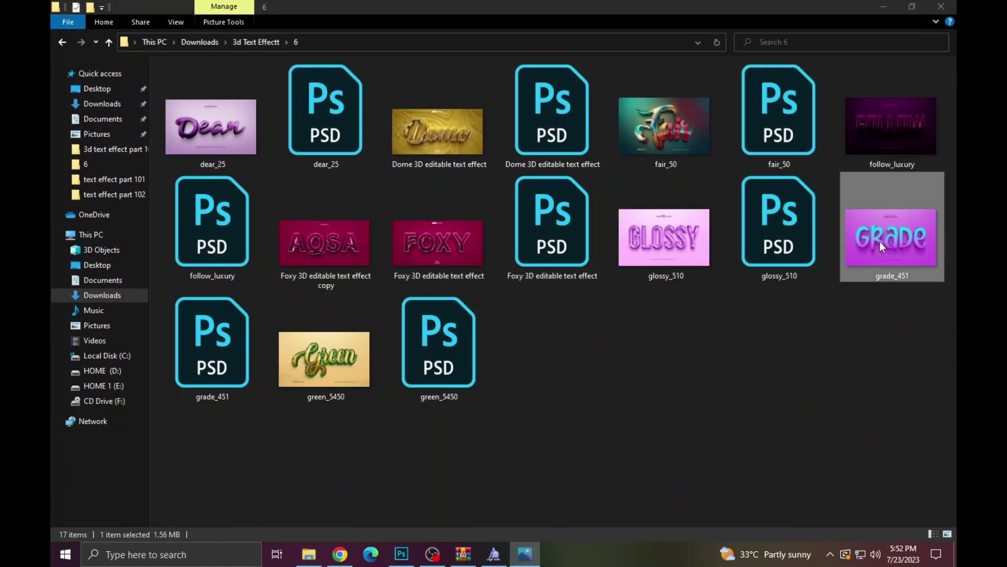
pyautogui.press('Right')
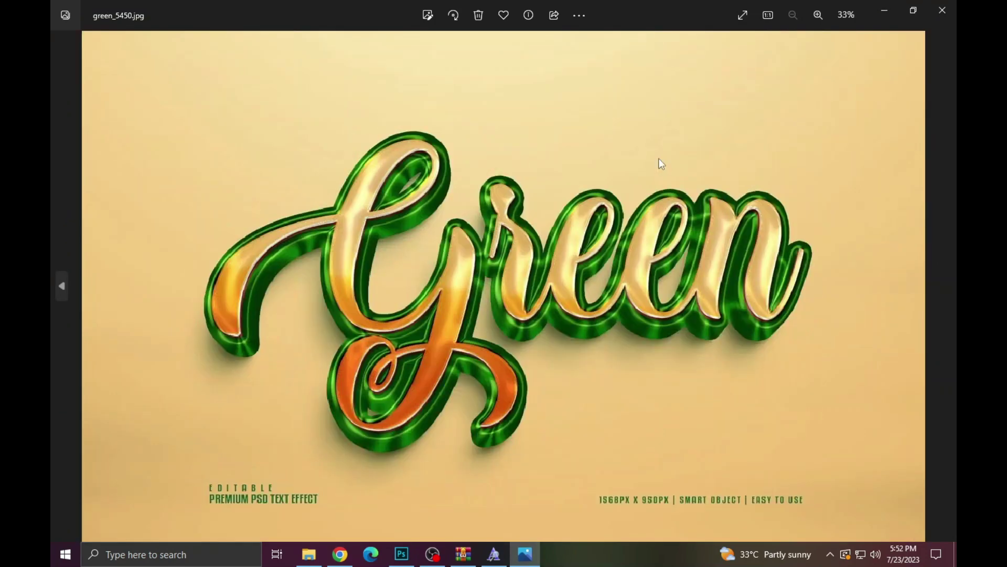
pyautogui.click(943, 10)
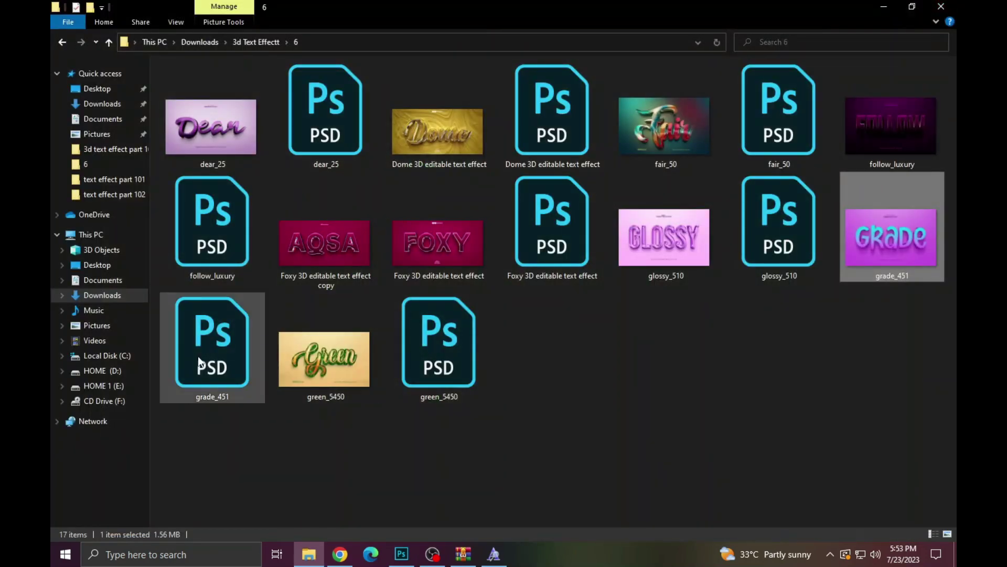
pyautogui.doubleClick(214, 339)
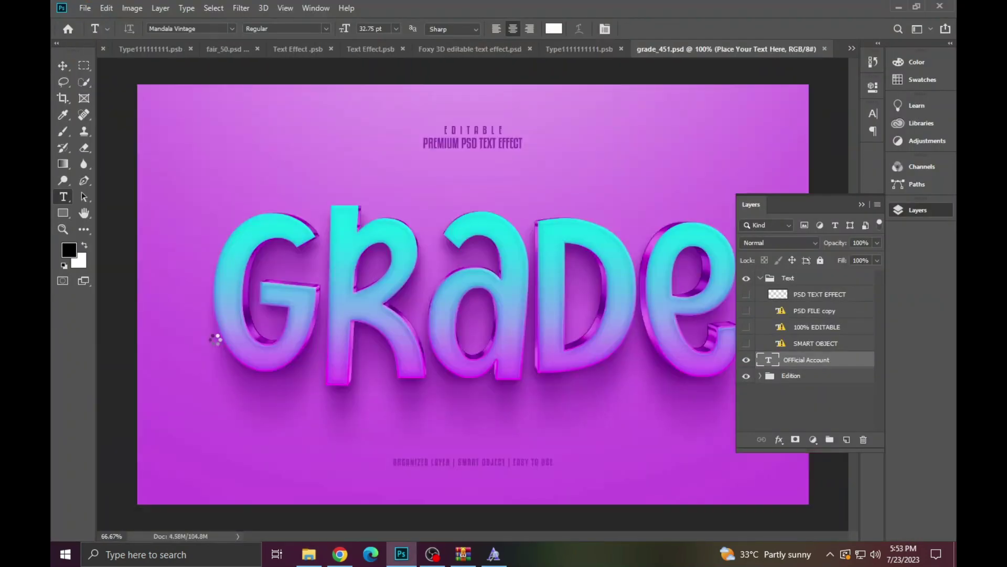
# Dismiss the missing-fonts warnings and open grade_451's text smart object with updated contents.
pyautogui.click(559, 303)
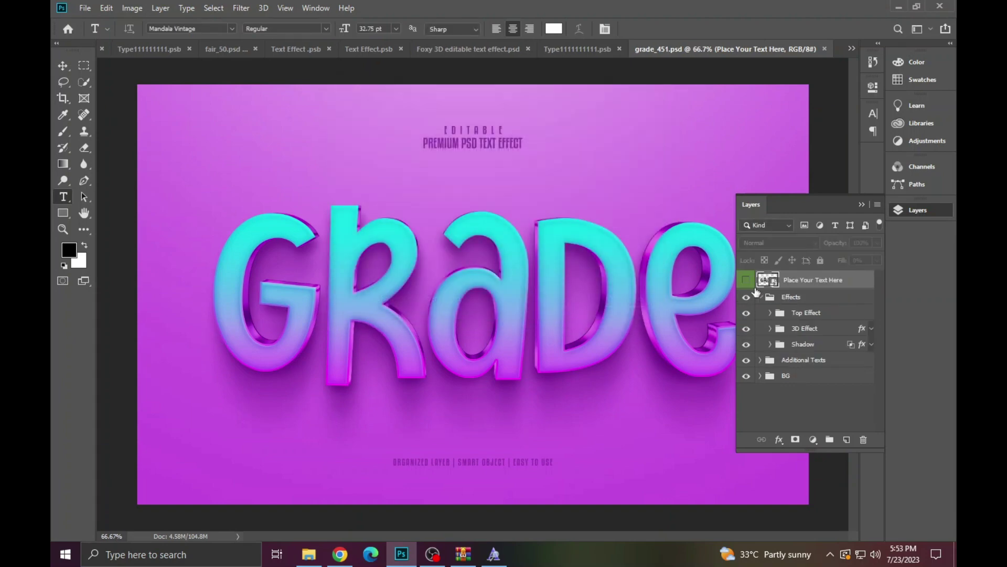
pyautogui.doubleClick(775, 285)
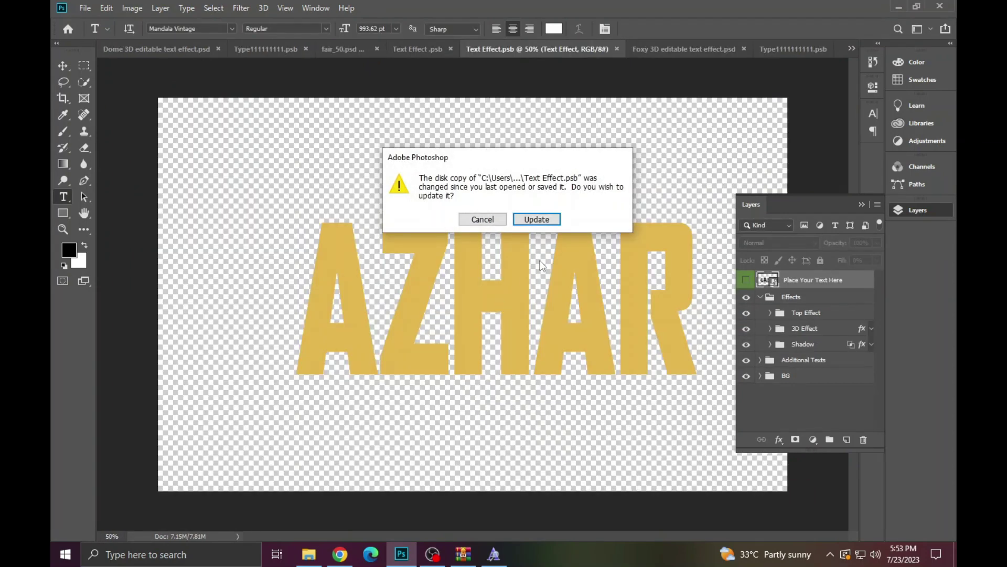
pyautogui.click(546, 218)
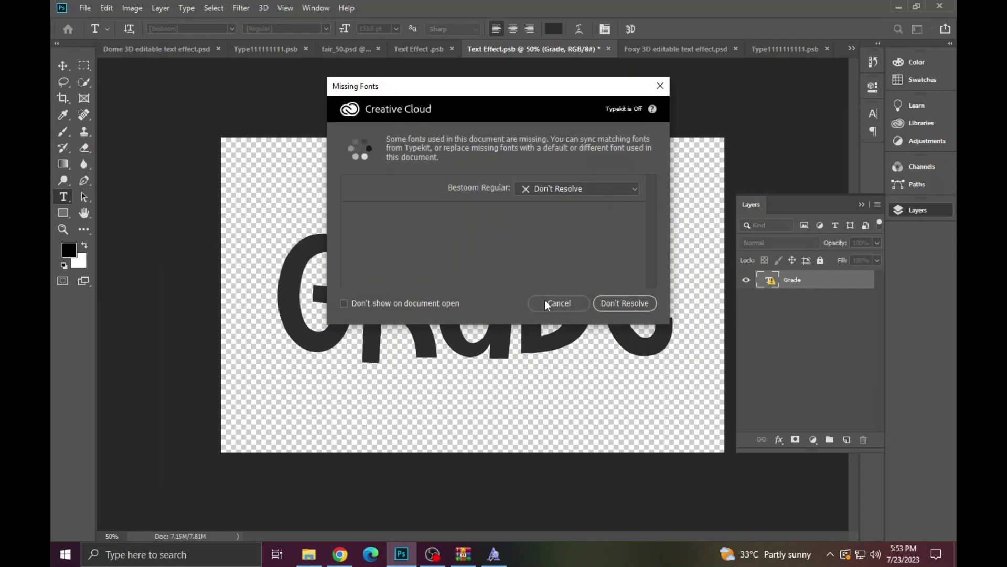
pyautogui.click(556, 301)
# Copy the missing font name Bestoom from the Grade text's font field.
pyautogui.click(452, 297)
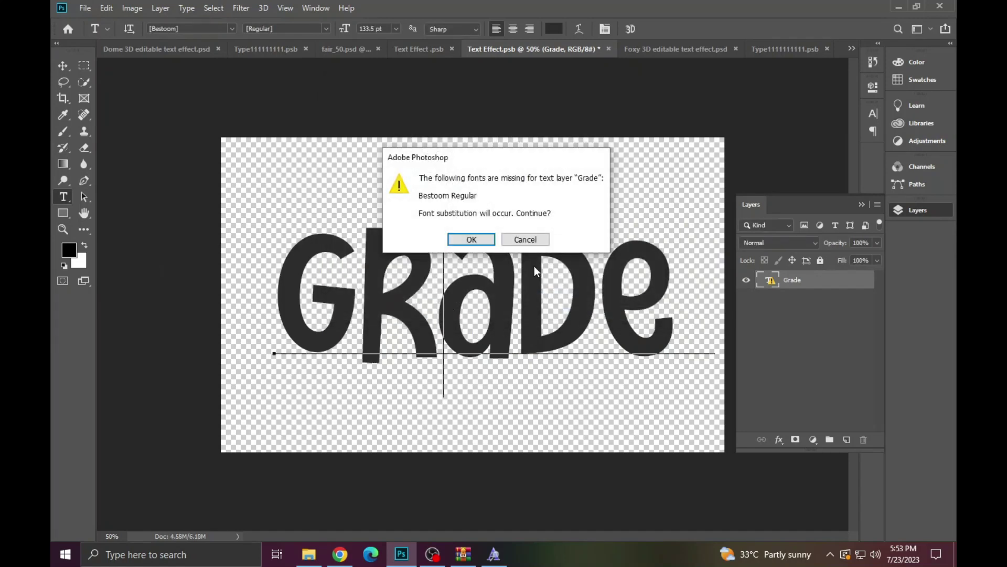
pyautogui.click(525, 240)
pyautogui.click(162, 28)
pyautogui.rightClick(161, 29)
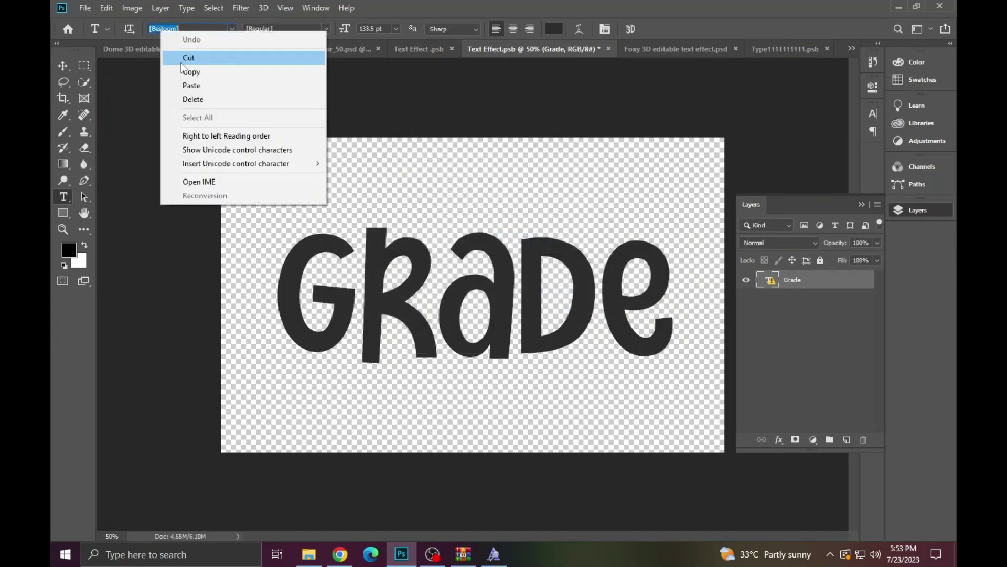
pyautogui.click(183, 71)
# Search dafont.com for the Bestoom font, which finds no results.
pyautogui.click(340, 554)
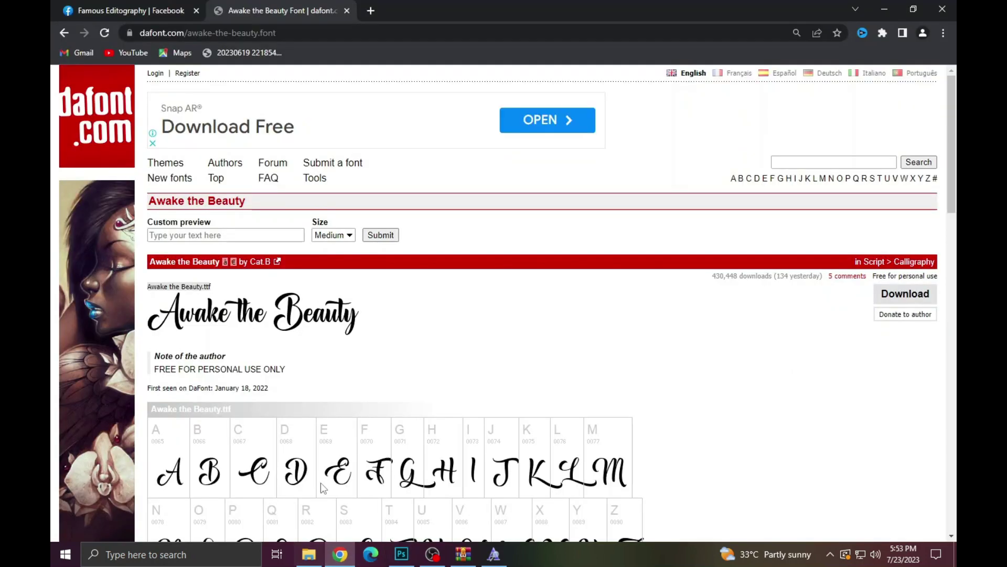
pyautogui.click(883, 163)
pyautogui.rightClick(884, 162)
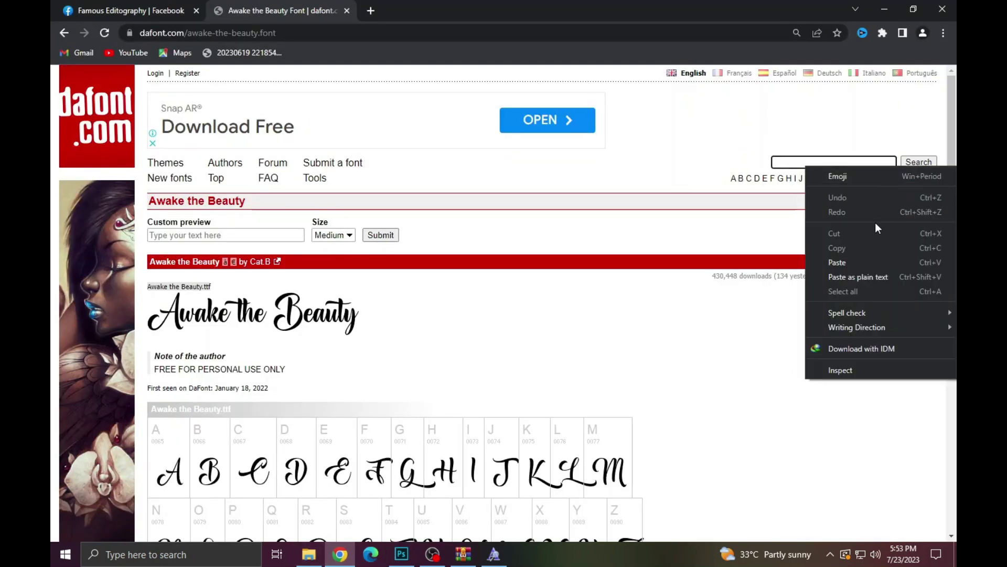
pyautogui.click(856, 260)
pyautogui.click(916, 158)
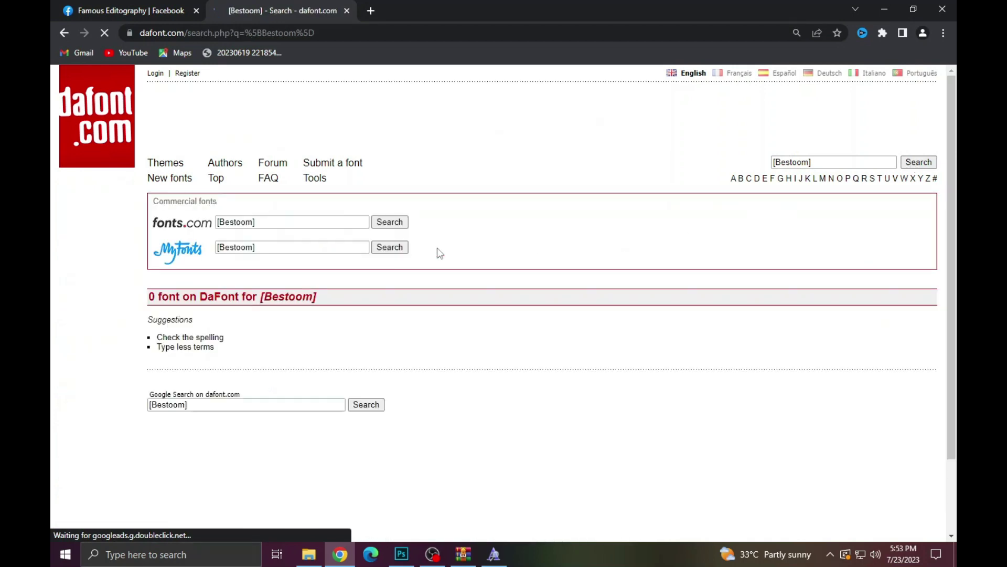
# Navigate back through the browser tabs to the earlier Google results page.
pyautogui.hotkey('ctrl', 'Tab')
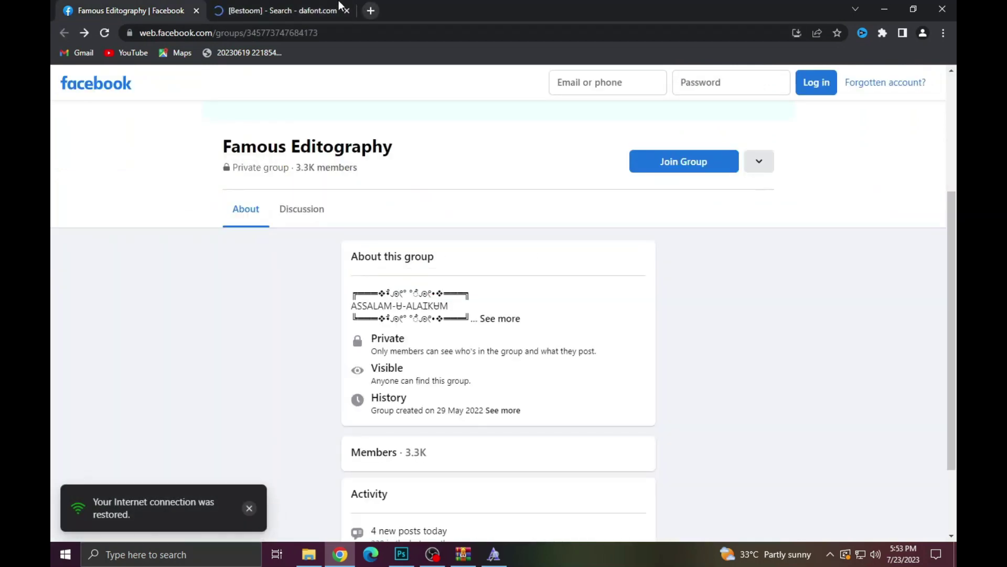
pyautogui.click(316, 5)
pyautogui.click(60, 32)
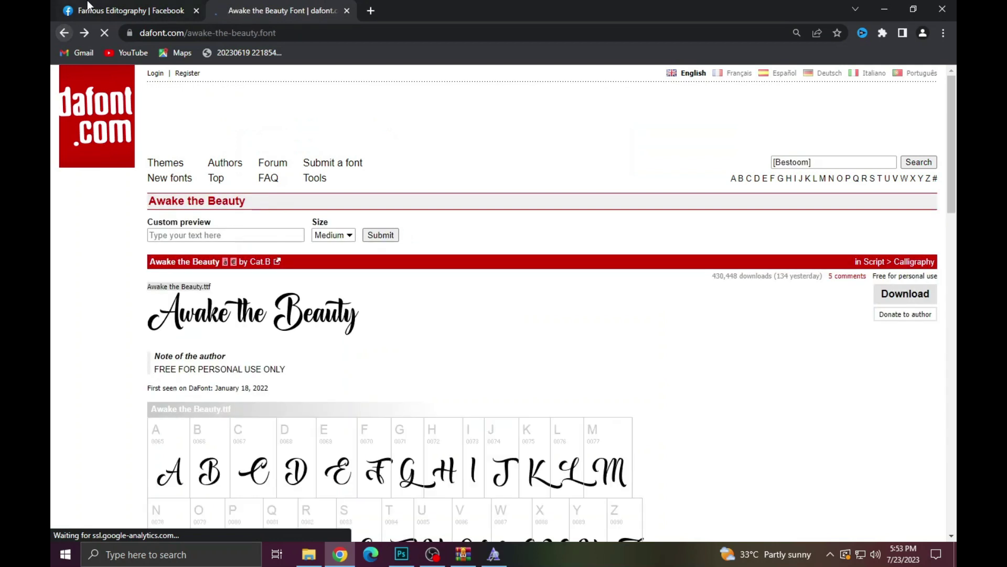
pyautogui.click(101, 6)
pyautogui.click(282, 5)
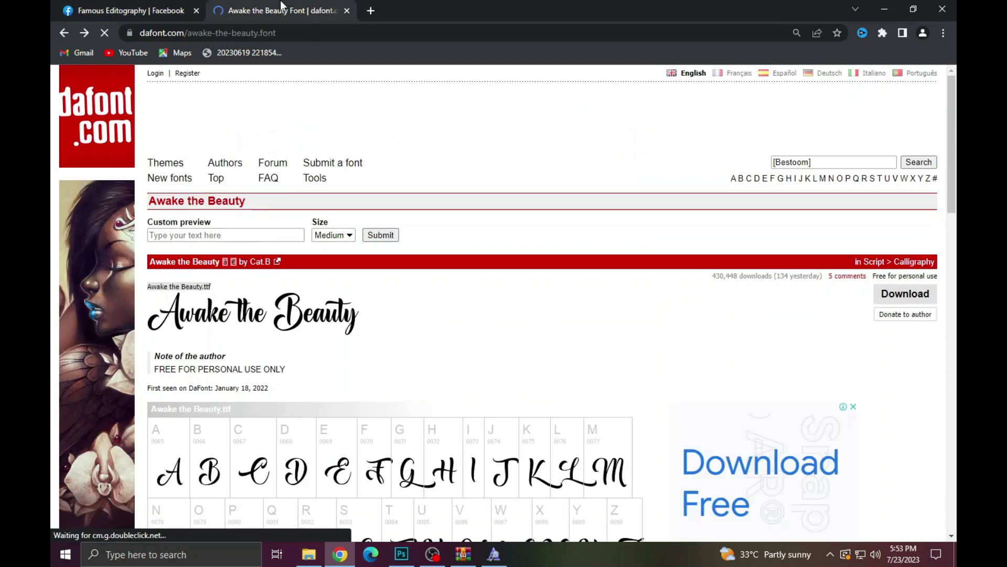
pyautogui.click(64, 33)
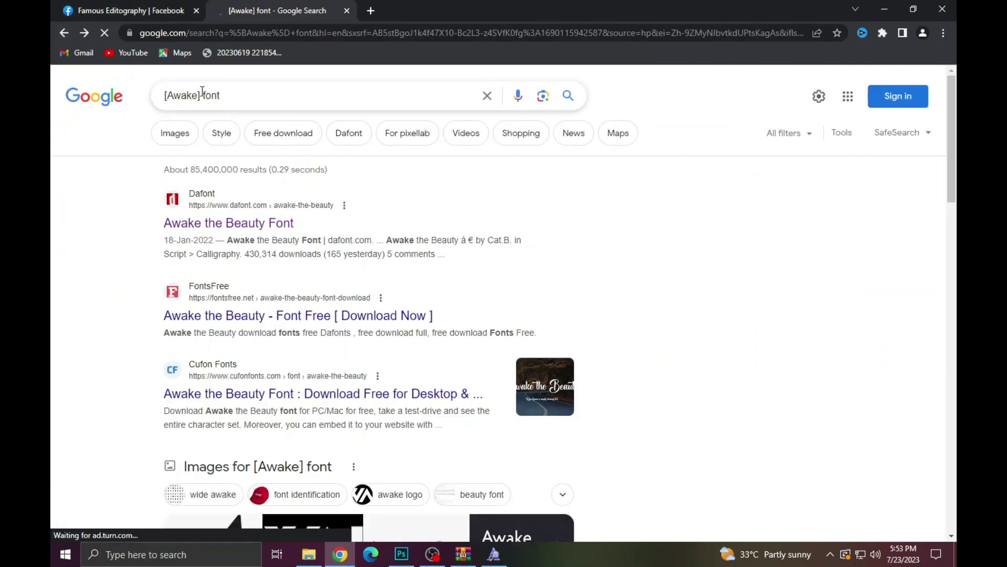
# Search Google for Bestoom and check the freepik Bestoom font result.
pyautogui.rightClick(171, 96)
pyautogui.click(224, 152)
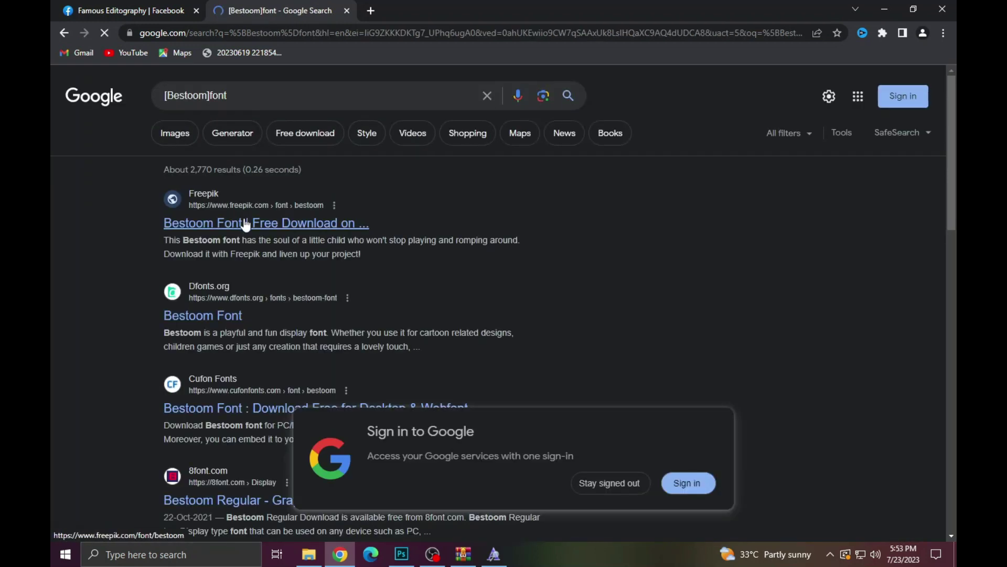
pyautogui.click(246, 224)
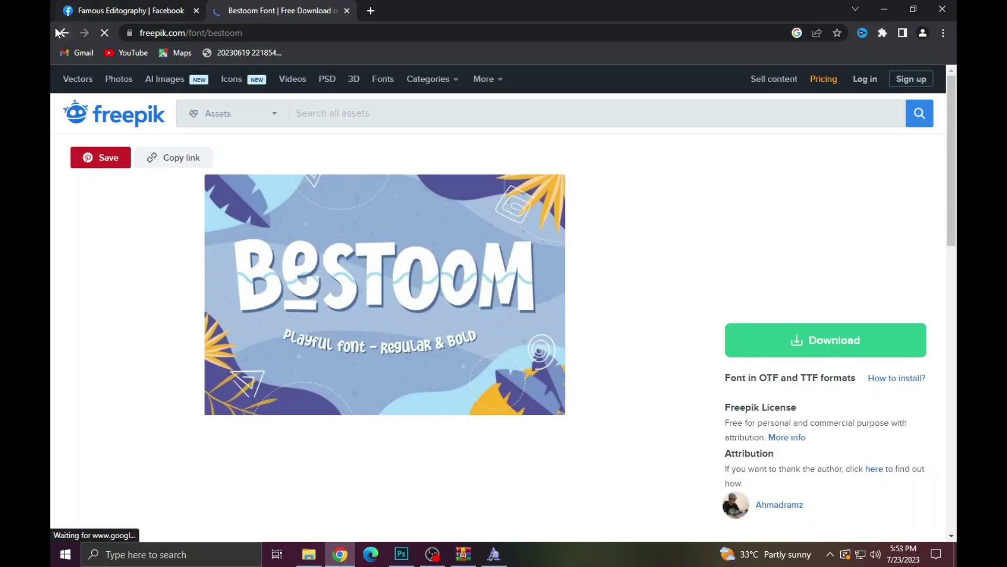
pyautogui.click(62, 32)
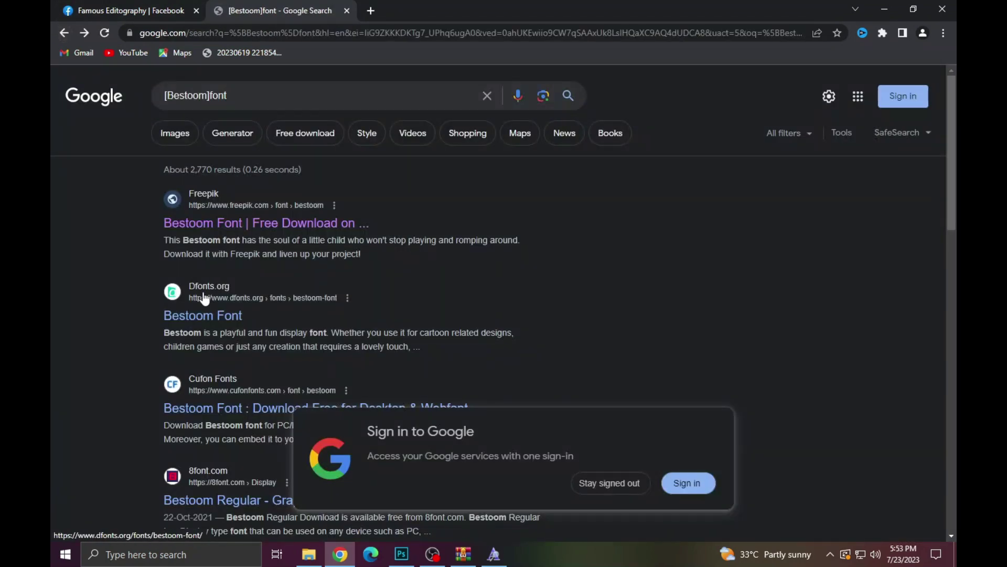
# Open the dfonts.org Bestoom Font page and start the font download.
pyautogui.click(219, 314)
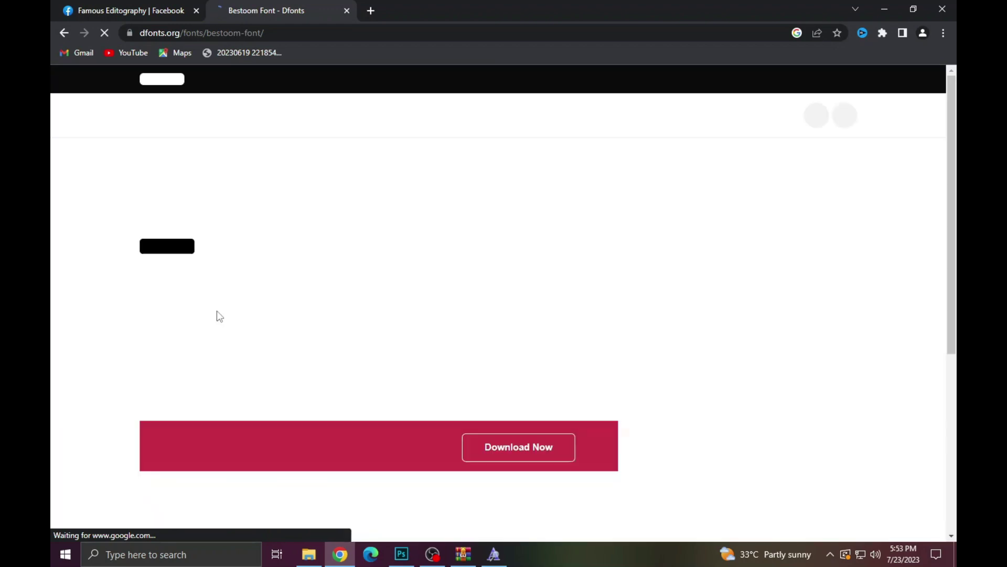
pyautogui.scroll(-10, 247, 307)
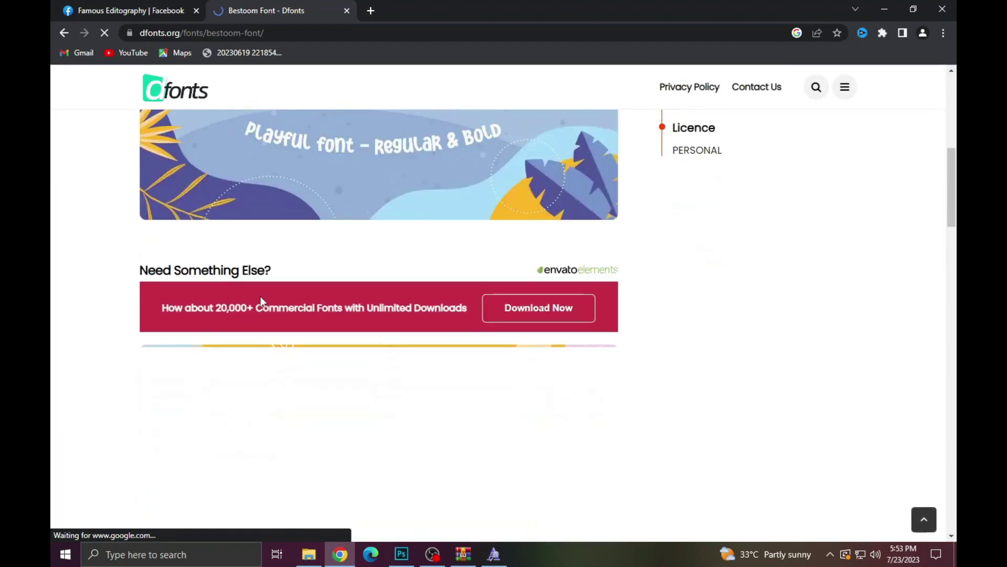
pyautogui.scroll(-5, 518, 308)
pyautogui.scroll(-5, 513, 298)
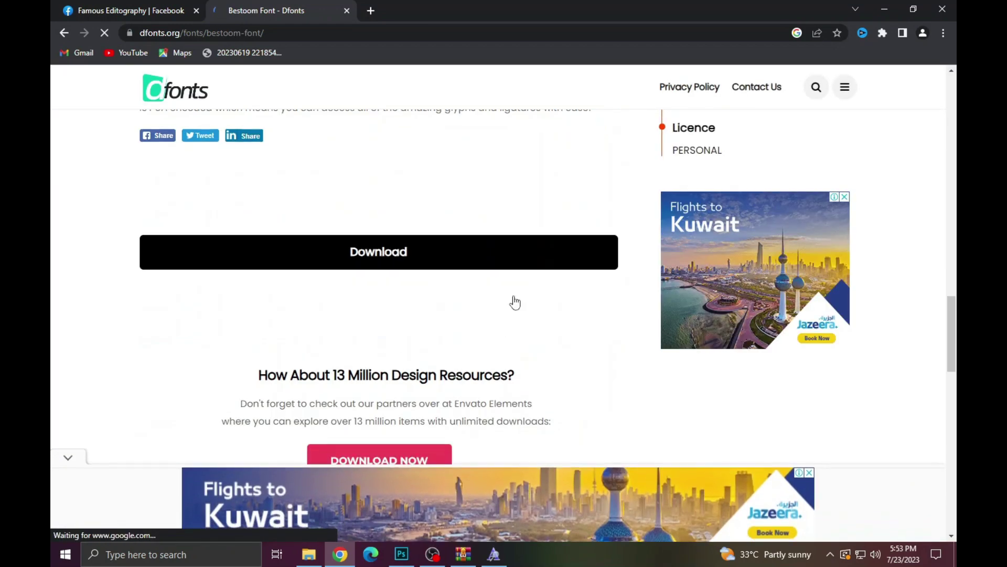
pyautogui.scroll(-3, 513, 301)
pyautogui.click(385, 288)
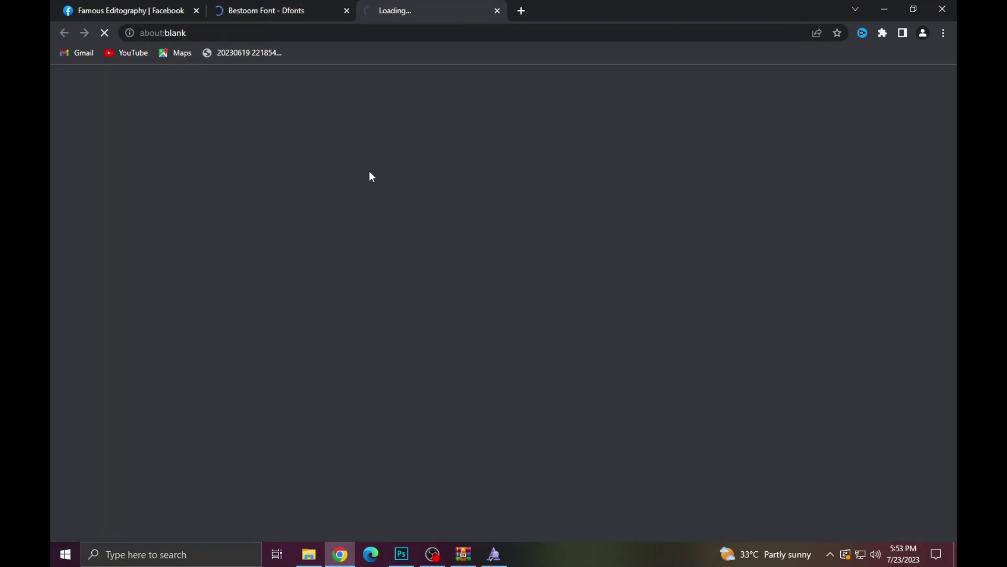
# Return to the Bestoom Google search results and scroll down the list.
pyautogui.click(236, 11)
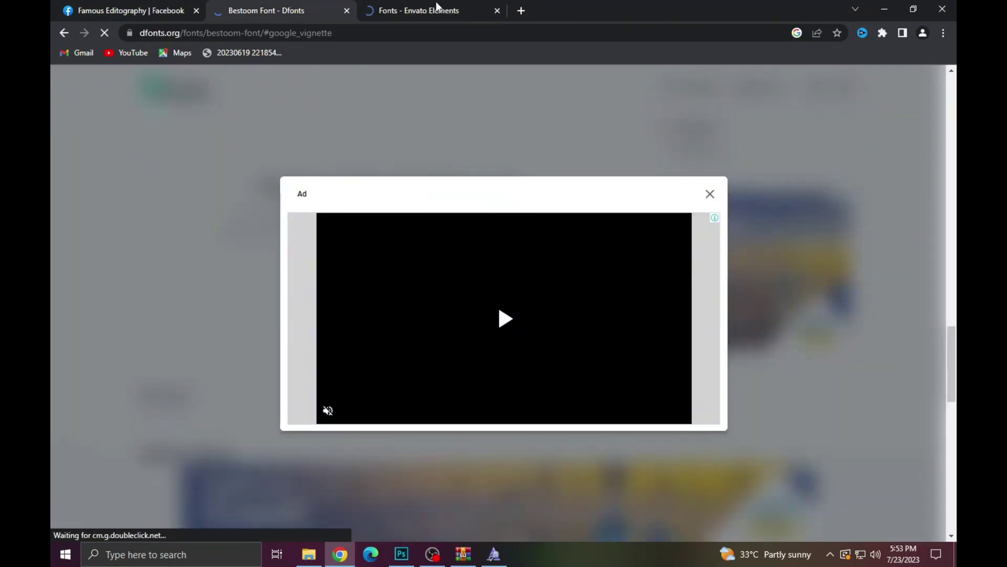
pyautogui.click(416, 10)
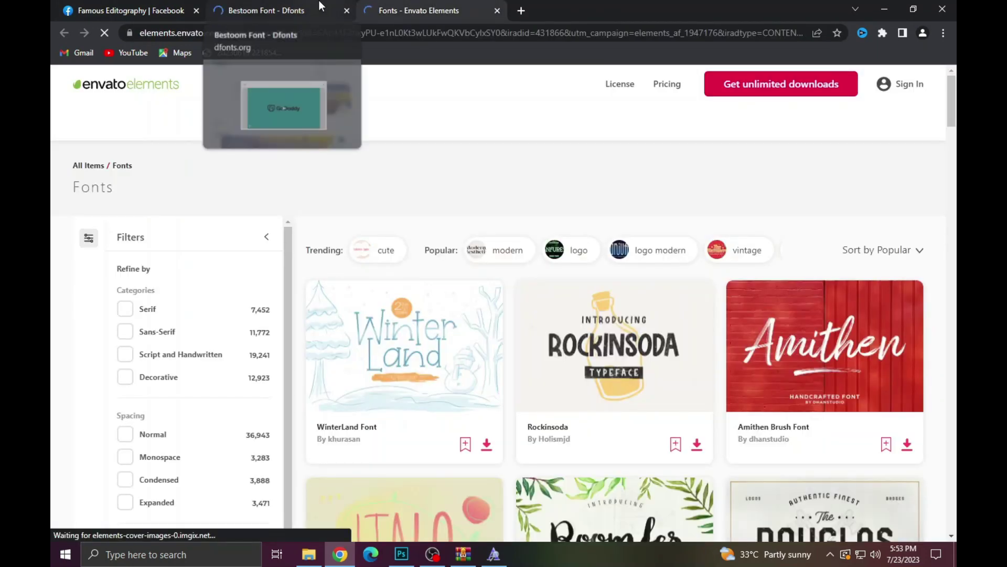
pyautogui.click(320, 3)
pyautogui.click(710, 194)
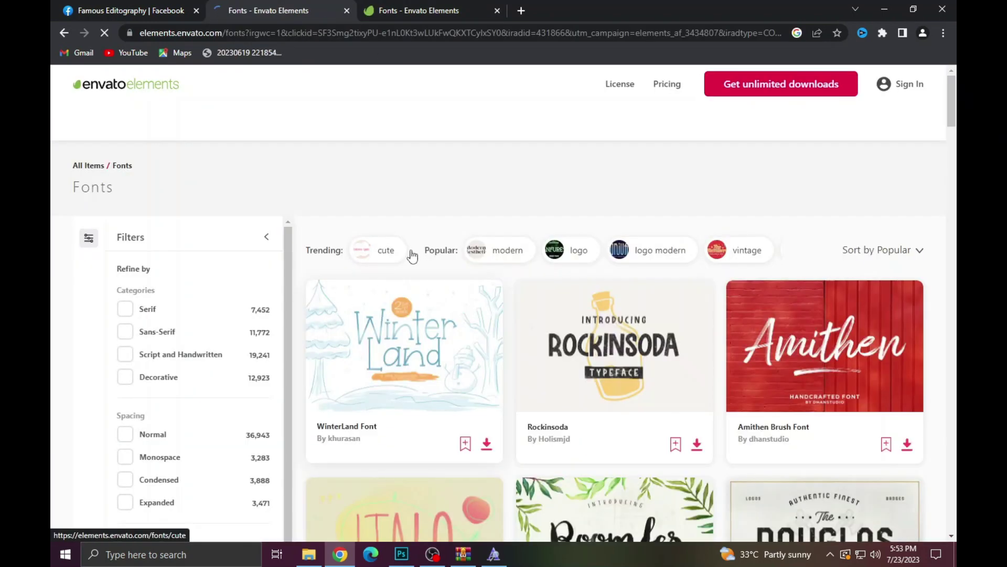
pyautogui.click(64, 32)
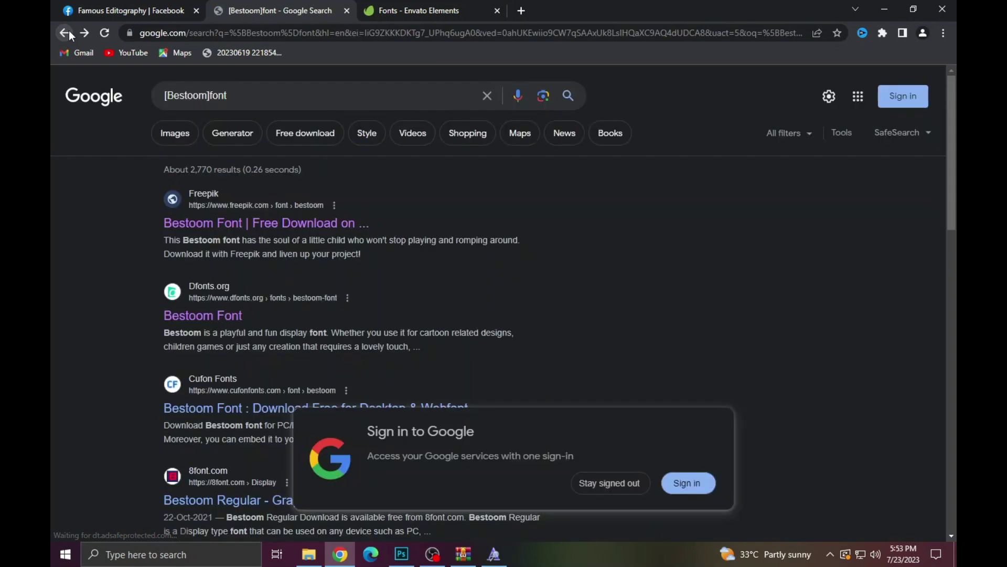
pyautogui.scroll(-2, 128, 130)
pyautogui.scroll(-1, 230, 246)
# Download the Bestoom Bold font file from FontSpace and install it.
pyautogui.scroll(-2, 234, 279)
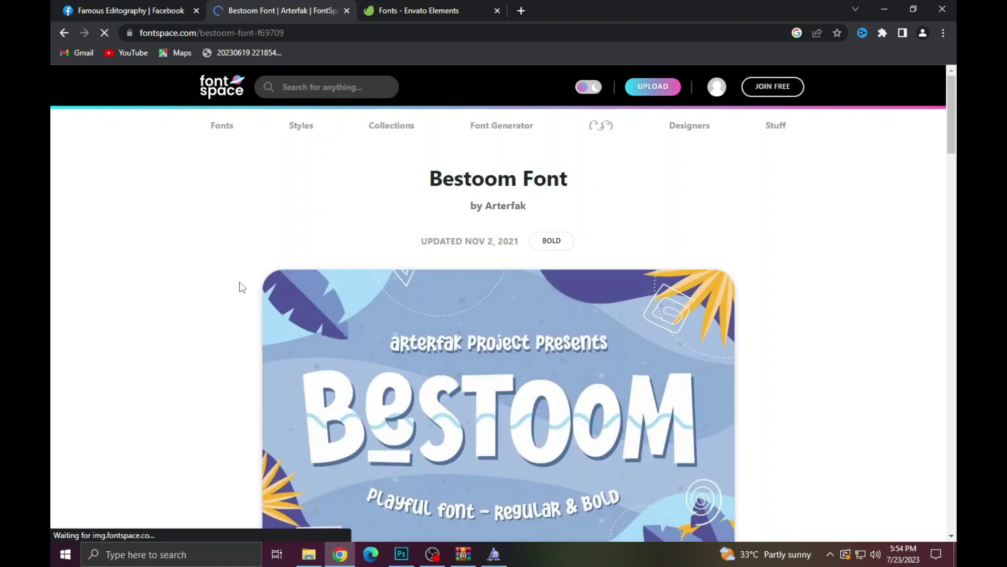
pyautogui.scroll(-5, 243, 287)
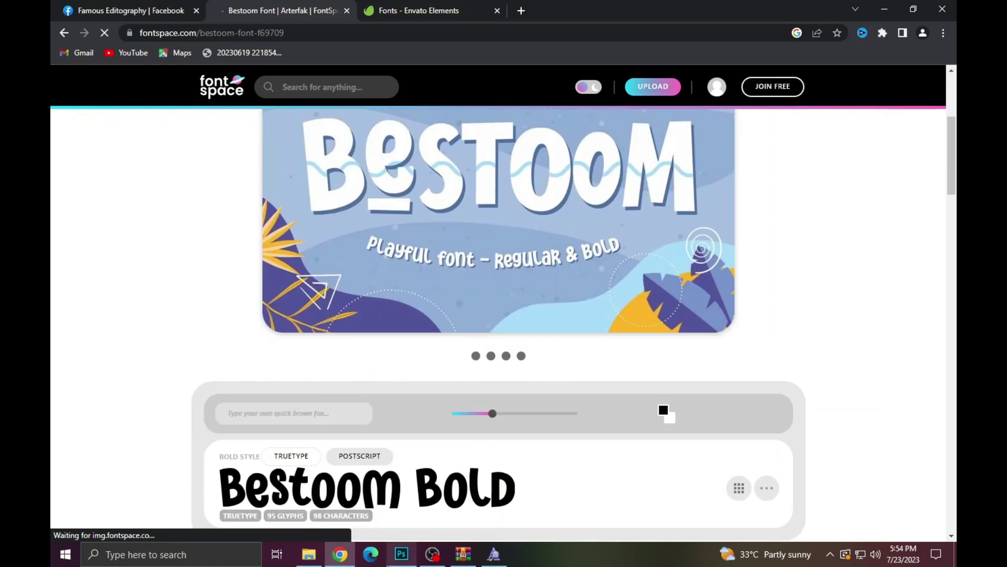
pyautogui.click(401, 554)
pyautogui.click(340, 554)
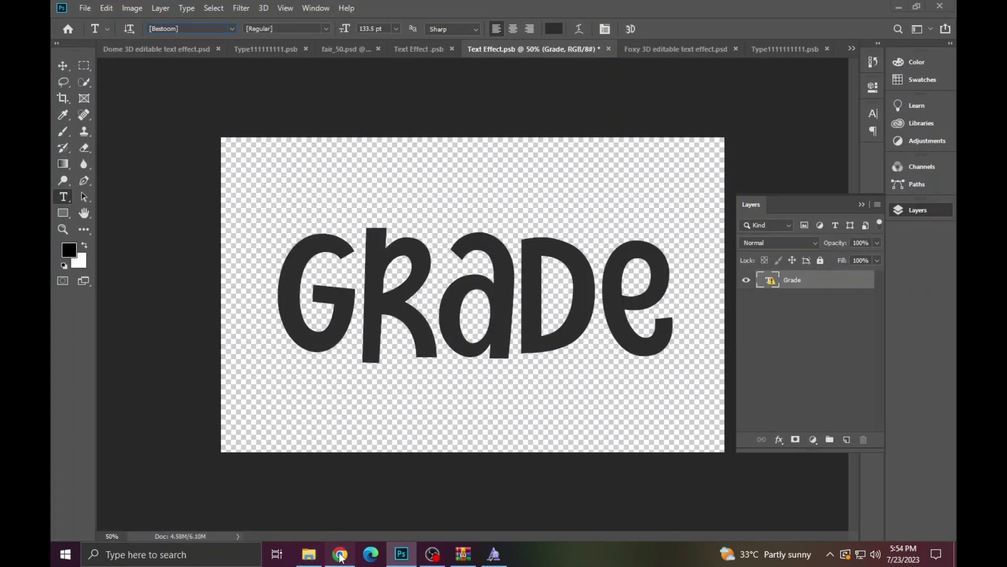
pyautogui.scroll(-5, 734, 208)
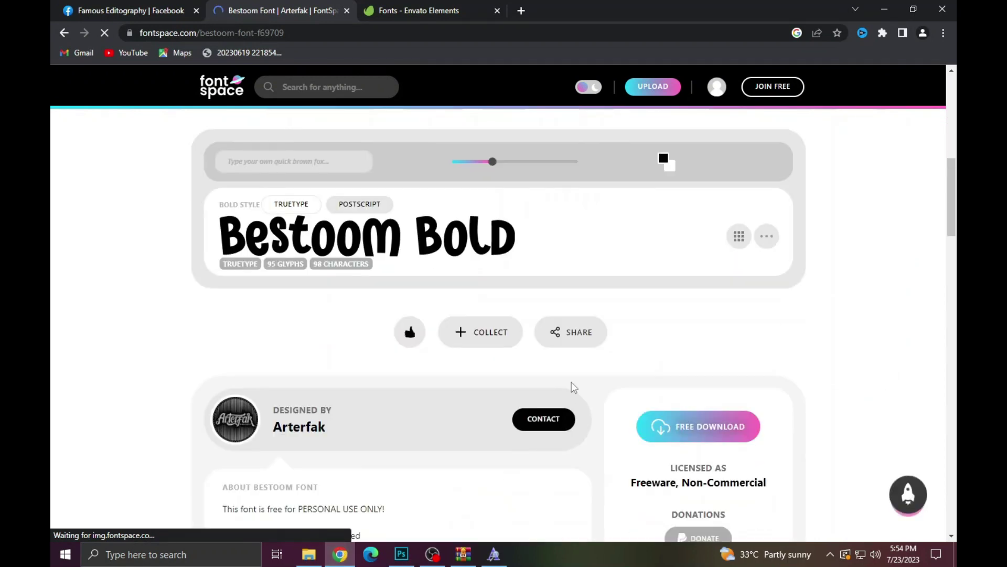
pyautogui.click(767, 237)
pyautogui.click(817, 321)
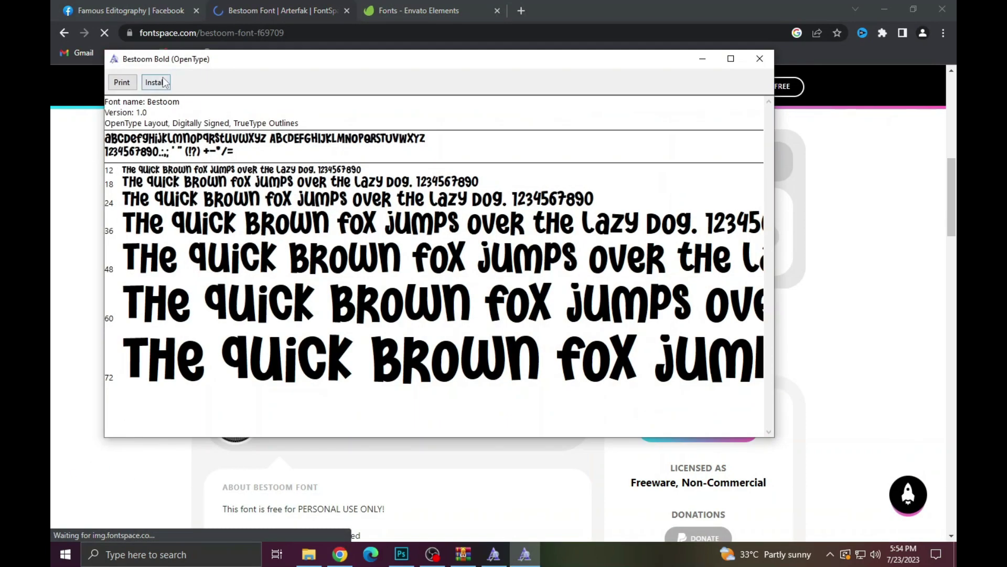
pyautogui.click(165, 82)
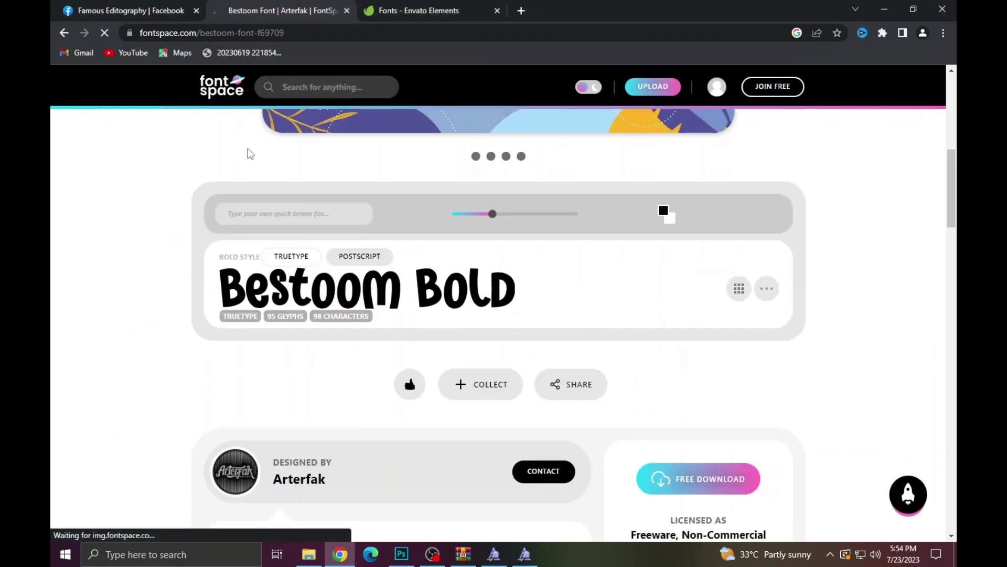
# Copy the font name 'Bestoom' from the FontSpace page title and return to Photoshop.
pyautogui.scroll(5, 247, 148)
pyautogui.doubleClick(456, 176)
pyautogui.rightClick(456, 176)
pyautogui.click(476, 187)
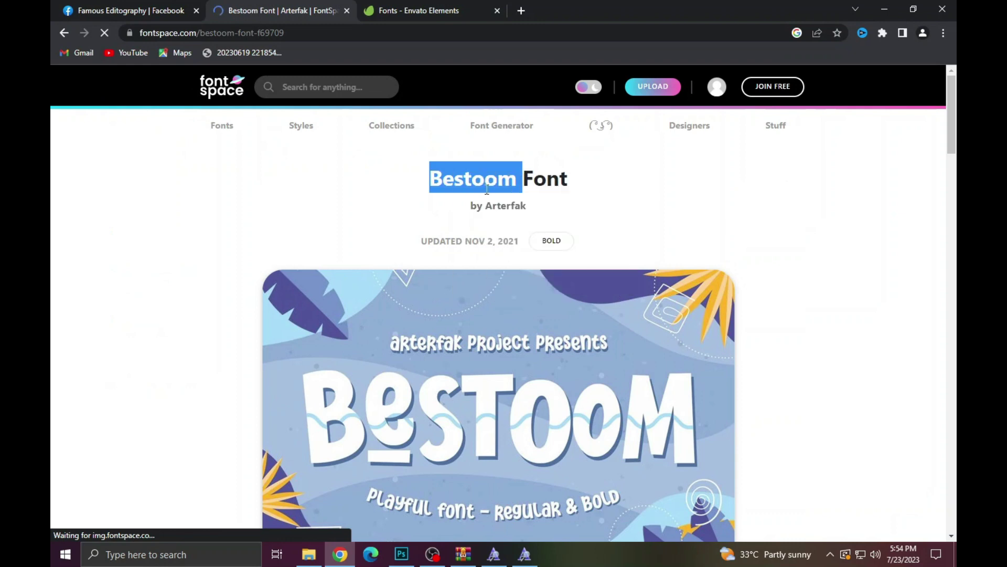
pyautogui.click(402, 556)
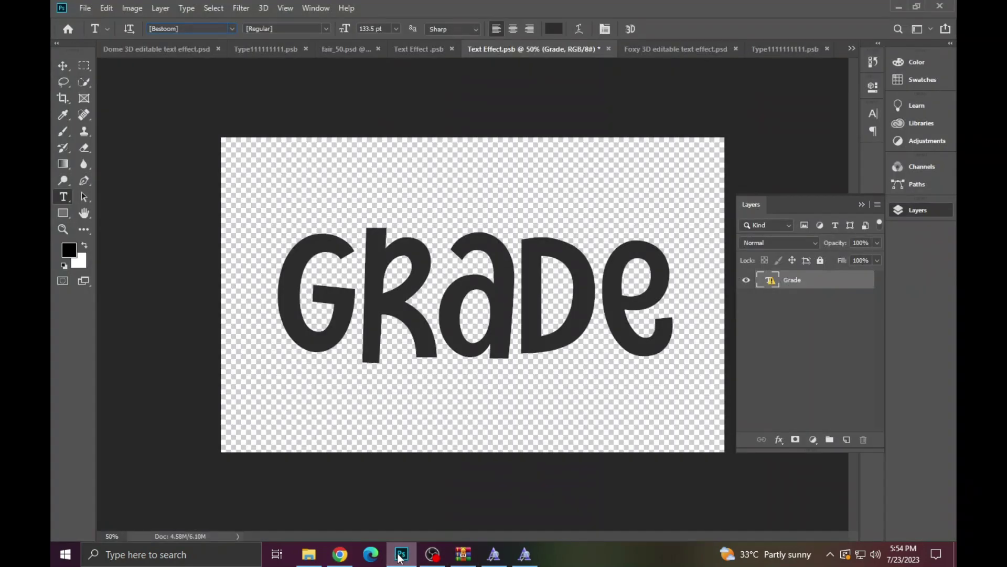
# Change the smart-object text's font to Bestoom Bold.
pyautogui.click(437, 310)
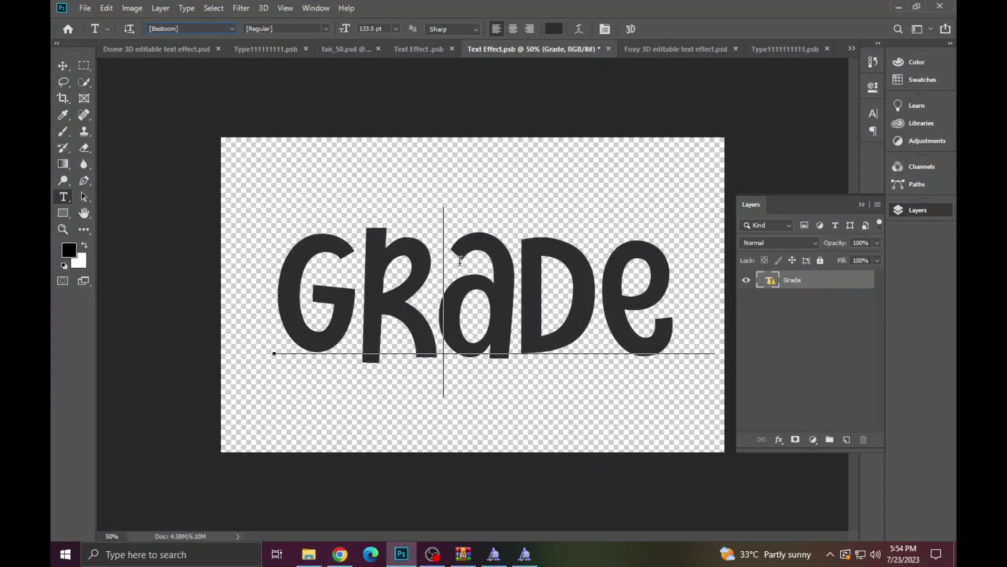
pyautogui.click(471, 238)
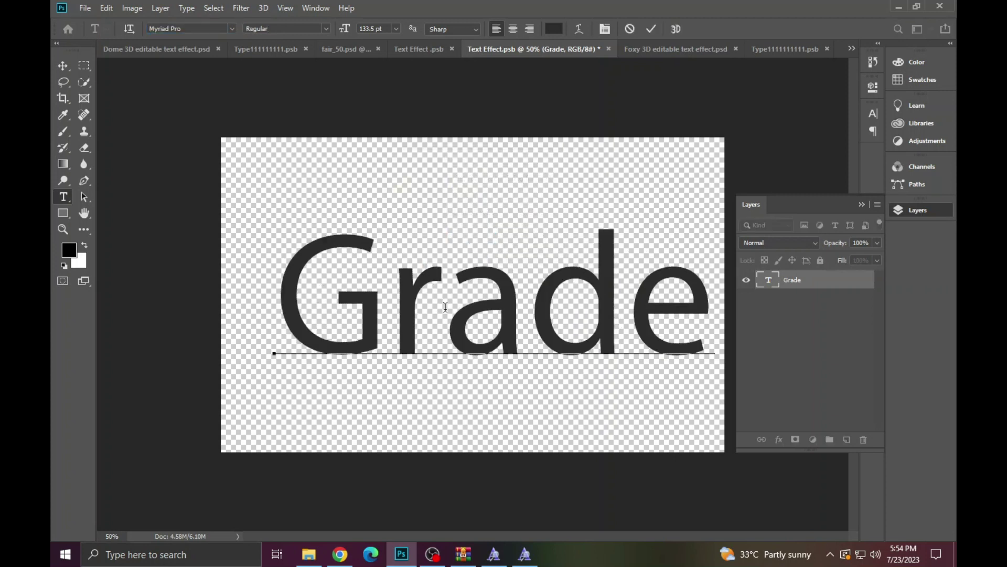
pyautogui.hotkey('ctrl', 'a')
pyautogui.click(188, 29)
pyautogui.rightClick(203, 27)
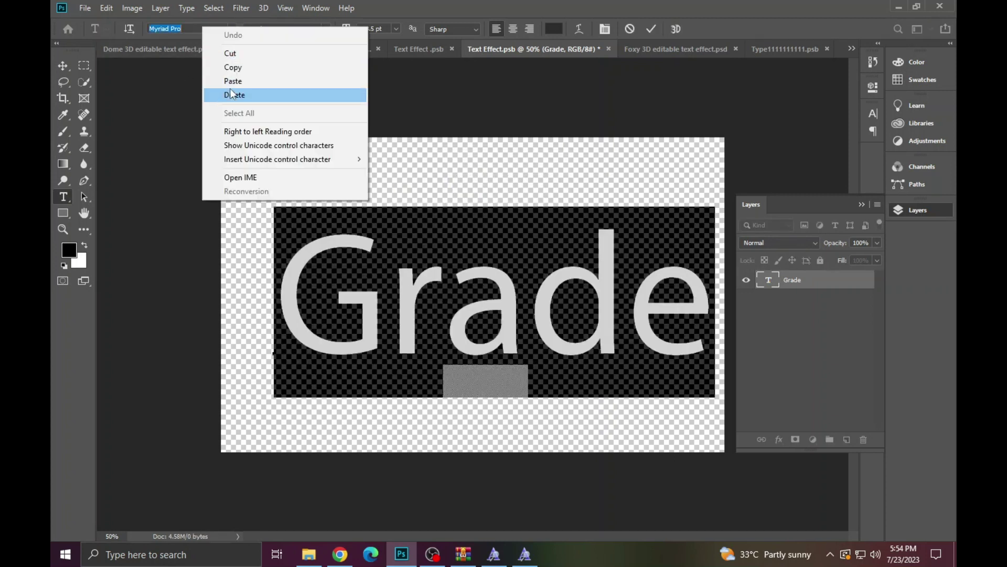
pyautogui.click(233, 81)
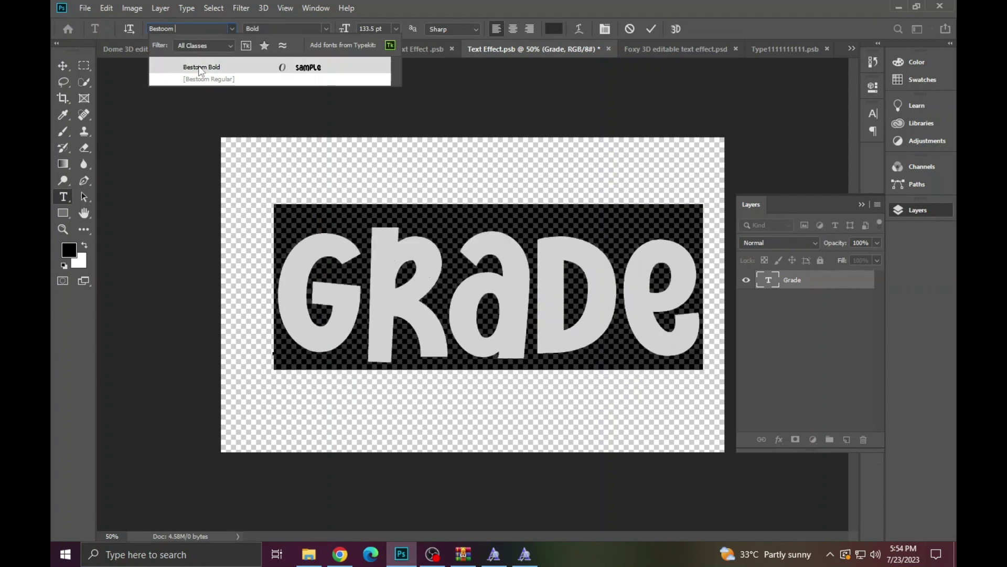
pyautogui.click(200, 70)
# Retype the text as 'Famous', shrink it to 103.5 pt, and save the smart object.
pyautogui.click(535, 307)
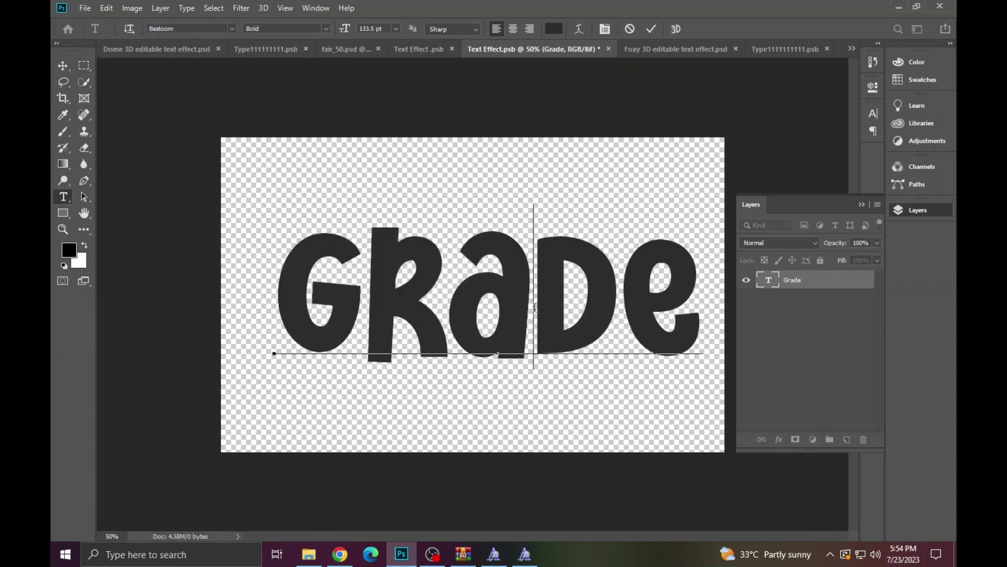
pyautogui.doubleClick(515, 288)
pyautogui.write('F')
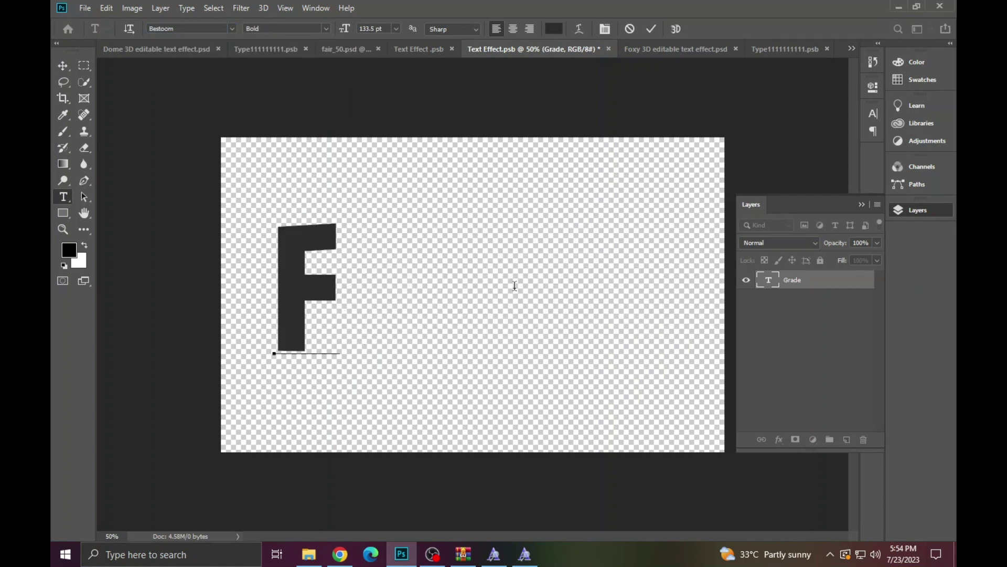
pyautogui.write('am')
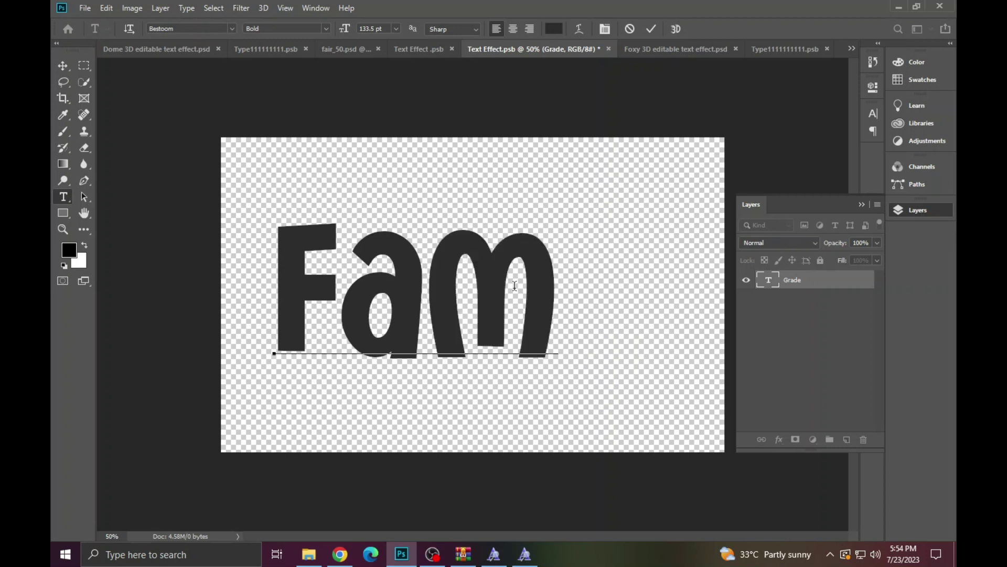
pyautogui.write('ou')
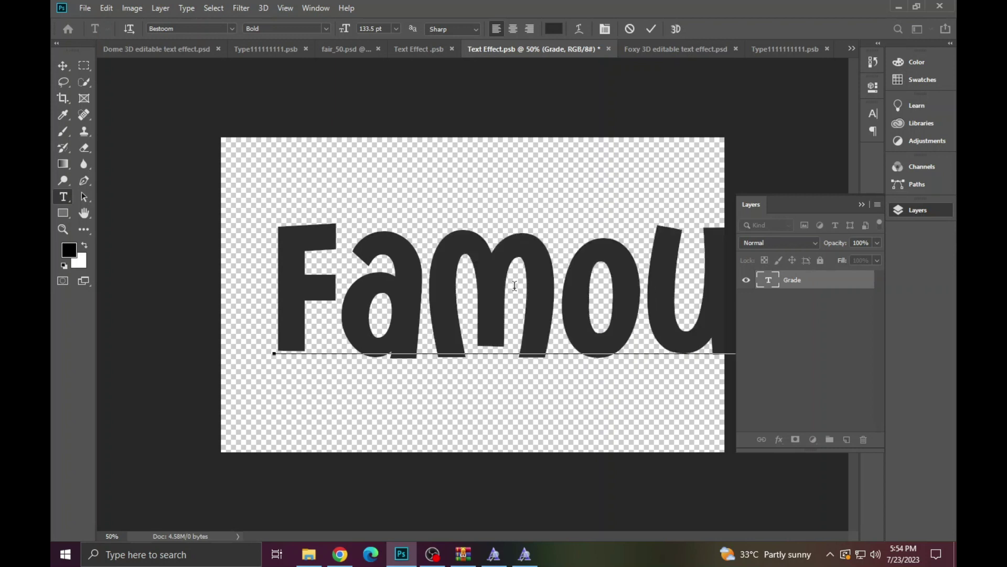
pyautogui.hotkey('ctrl', 'a')
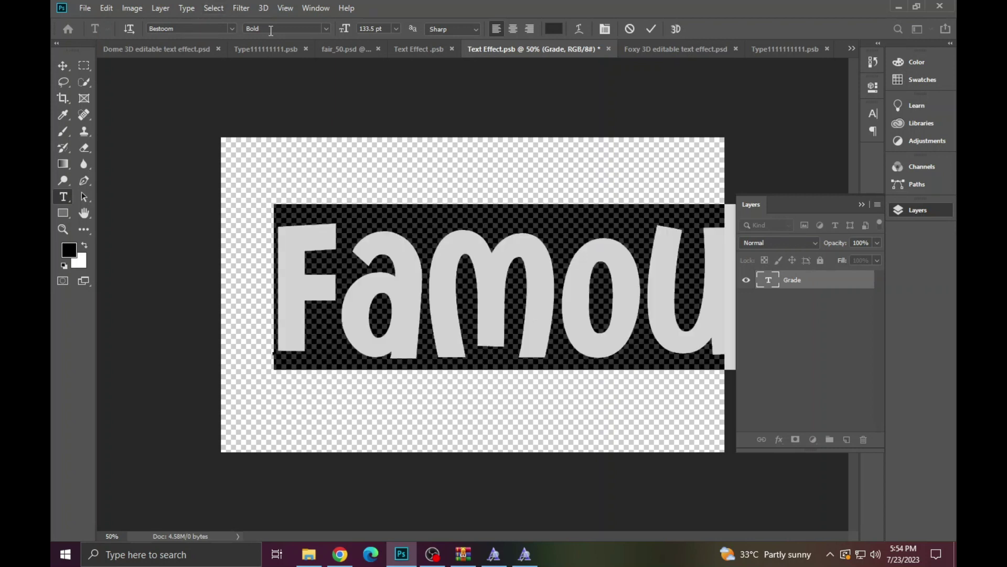
pyautogui.moveTo(349, 29); pyautogui.dragTo(323, 48)
pyautogui.click(651, 29)
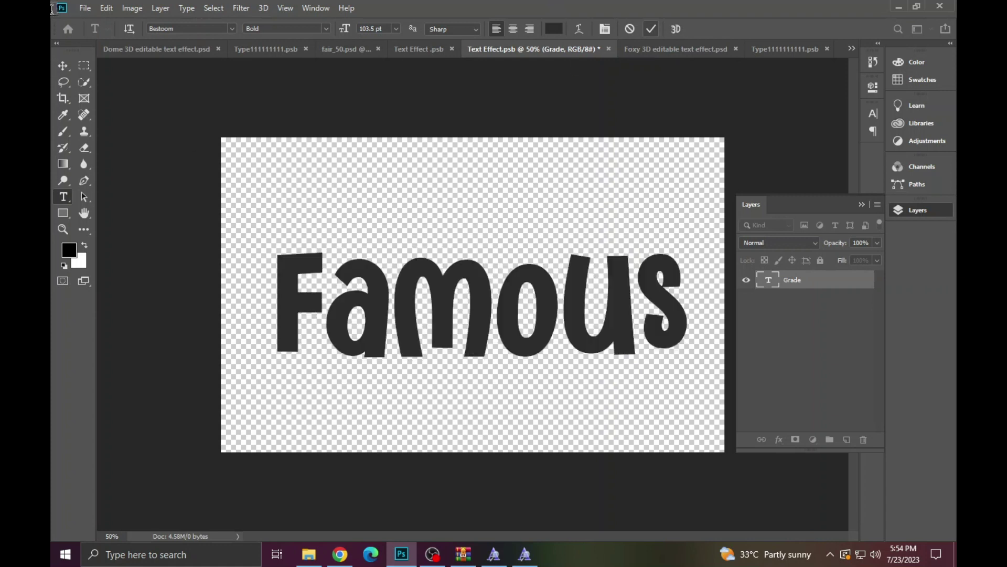
pyautogui.click(84, 8)
pyautogui.click(133, 160)
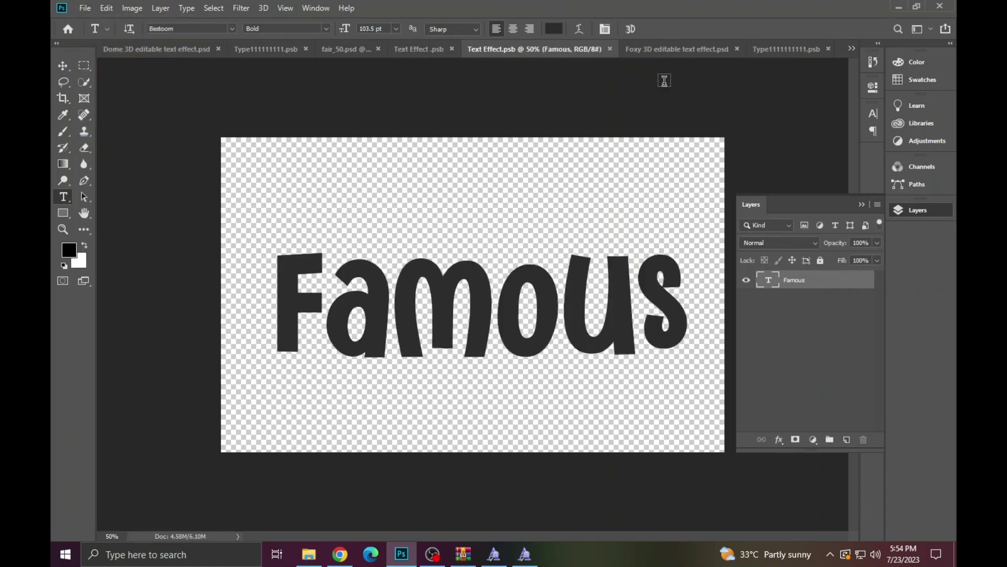
# Cycle through the open template documents and switch to grade_451.psd.
pyautogui.click(779, 50)
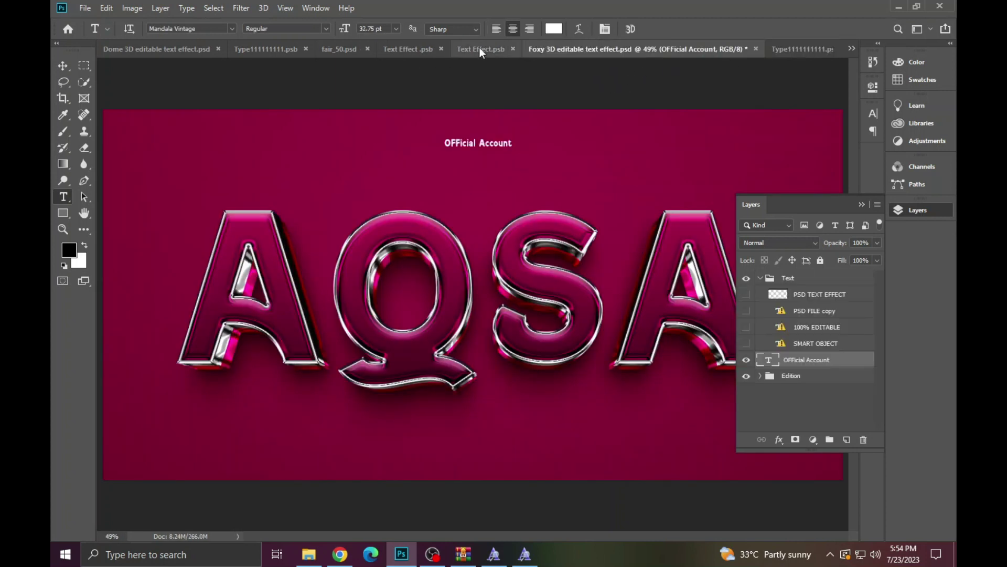
pyautogui.click(480, 47)
pyautogui.click(423, 50)
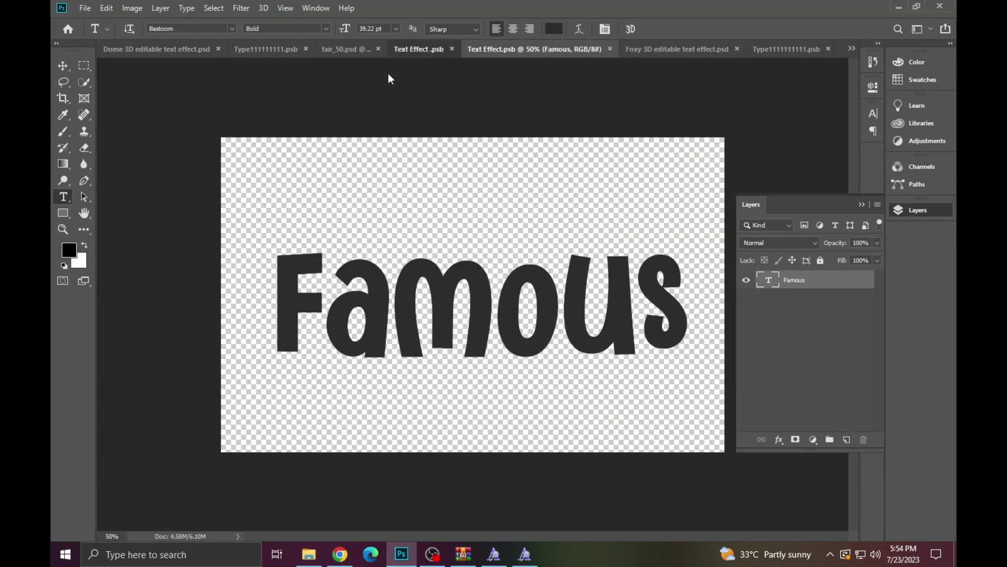
pyautogui.click(338, 49)
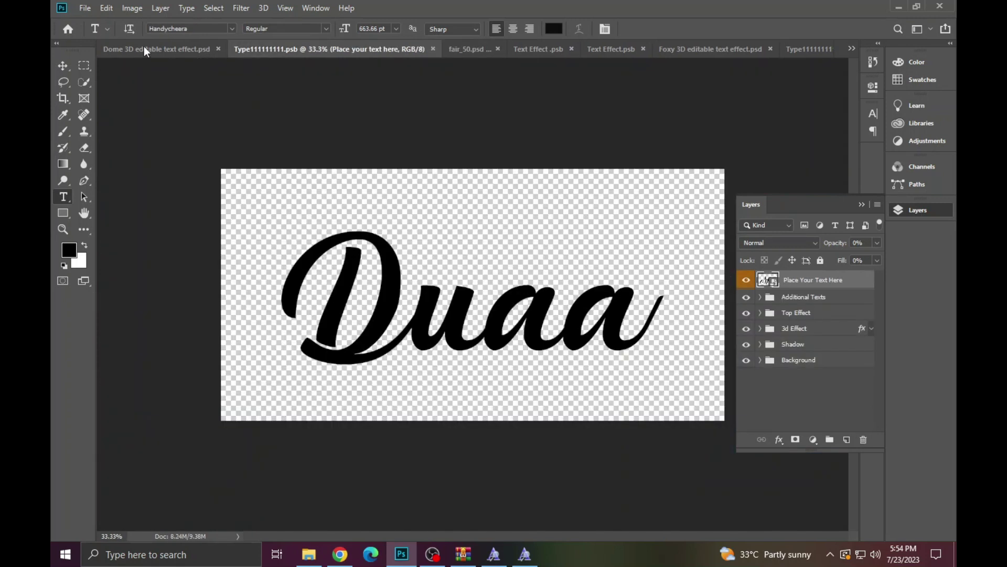
pyautogui.click(144, 46)
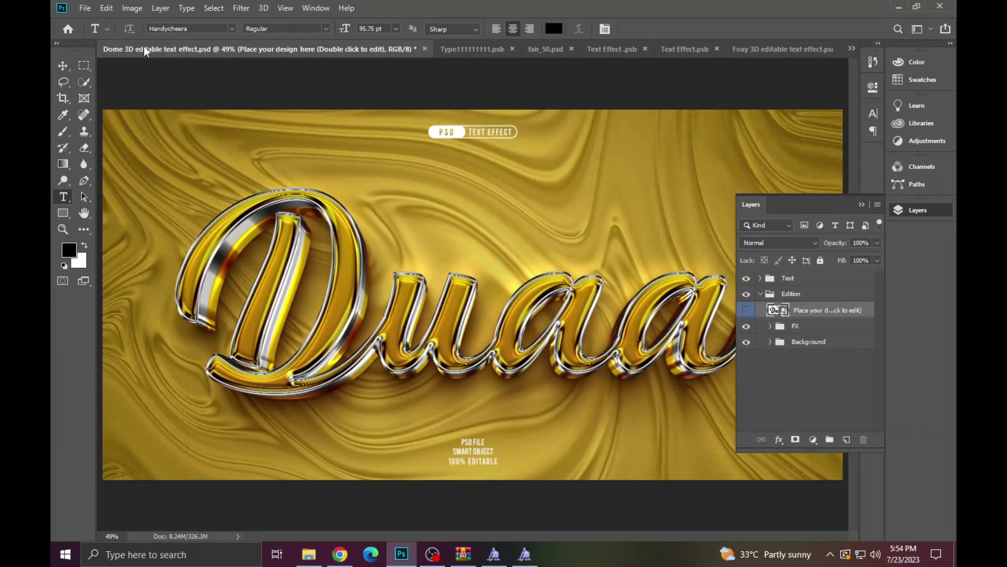
pyautogui.click(851, 50)
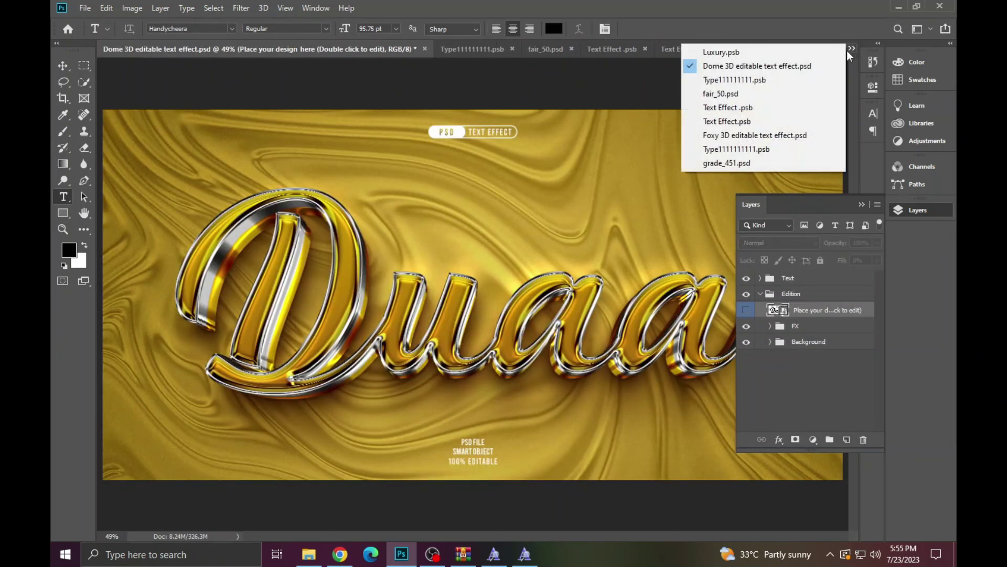
pyautogui.click(726, 166)
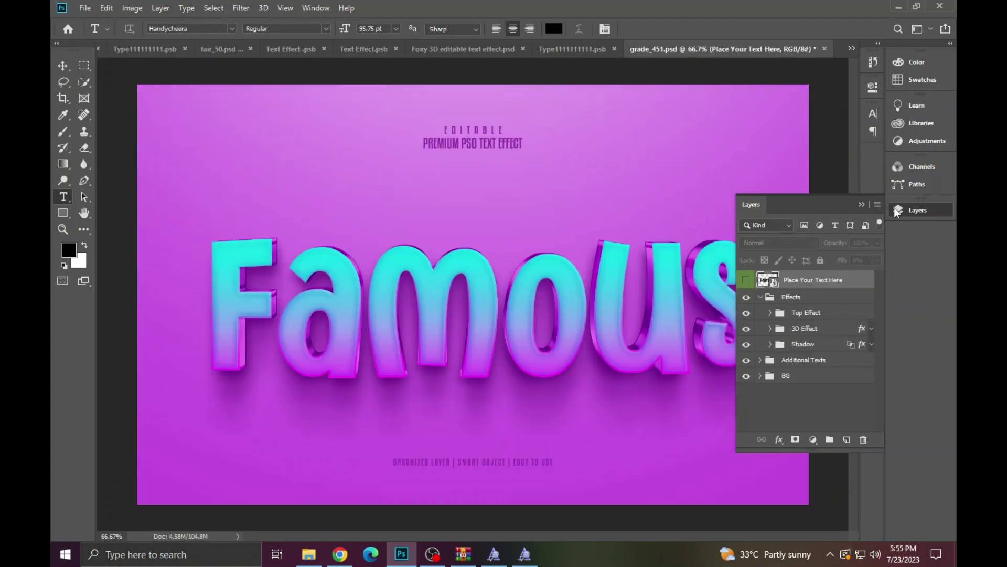
# Inspect the Famous lettering, fit the template on screen, then select most files in folder 6.
pyautogui.click(898, 211)
pyautogui.click(63, 229)
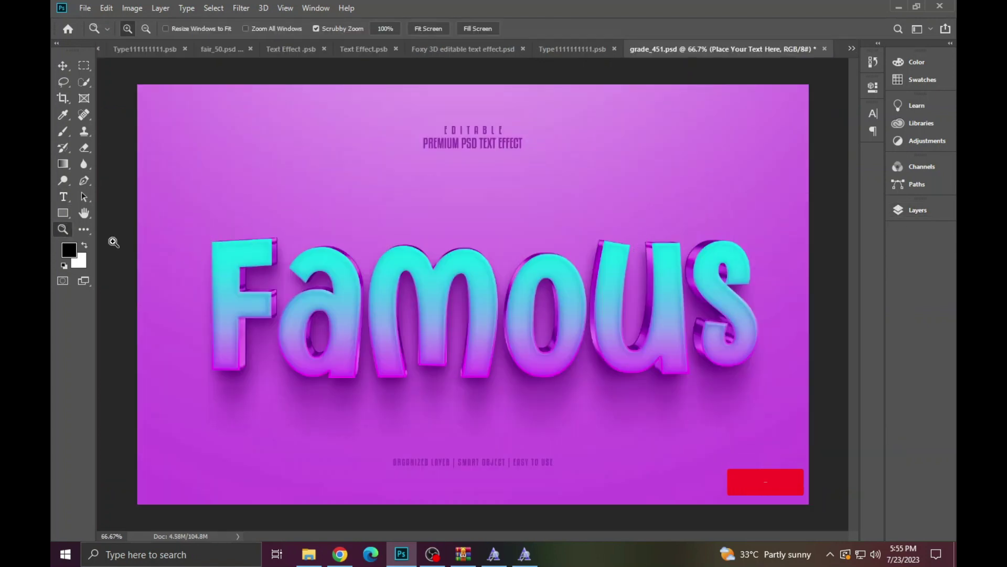
pyautogui.click(478, 325)
pyautogui.click(509, 301)
pyautogui.rightClick(353, 240)
pyautogui.click(371, 245)
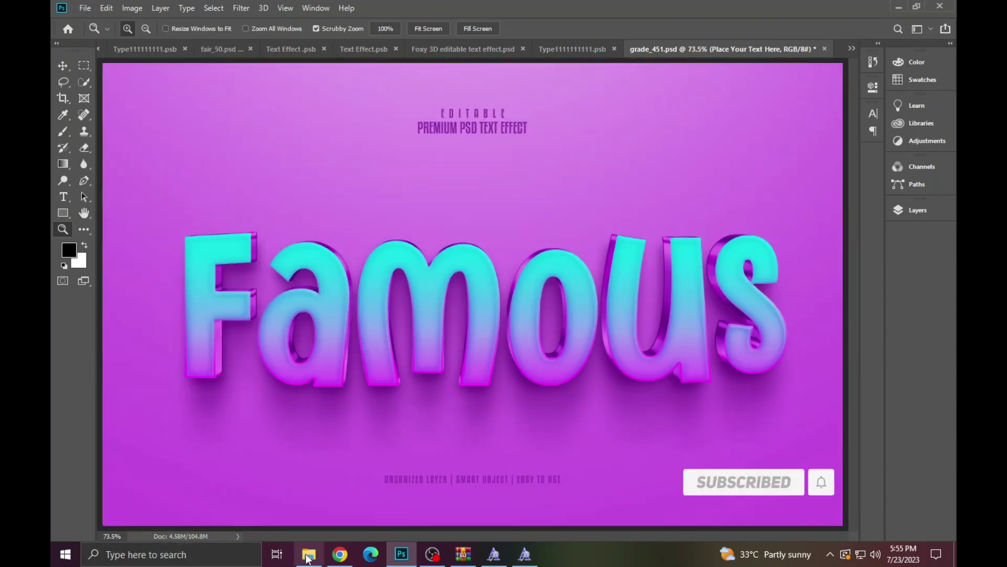
pyautogui.click(309, 554)
pyautogui.moveTo(896, 391); pyautogui.dragTo(151, 55)
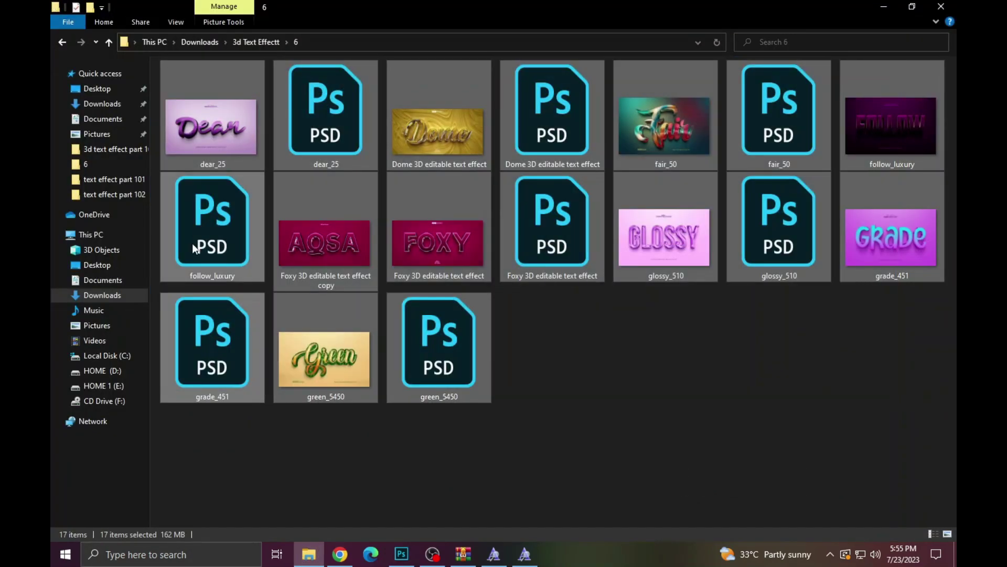